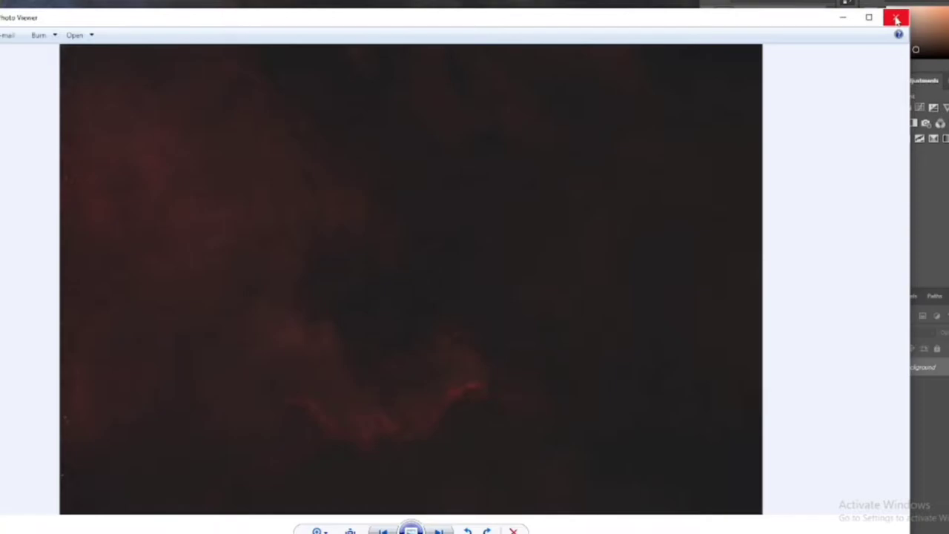
# Close the preview and add Curves 1, raising the midtones and pulling the shadow point down
pyautogui.click(896, 19)
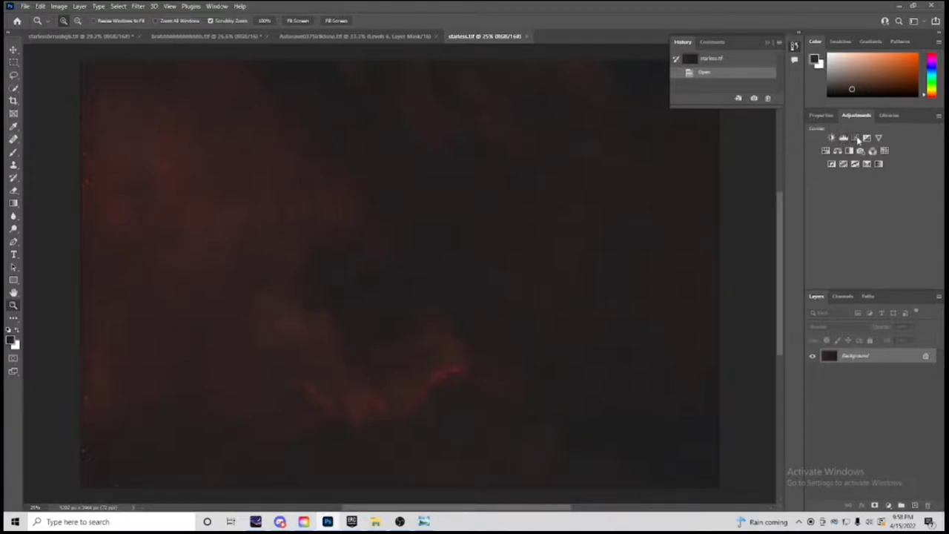
pyautogui.click(855, 138)
pyautogui.moveTo(867, 232); pyautogui.dragTo(869, 215)
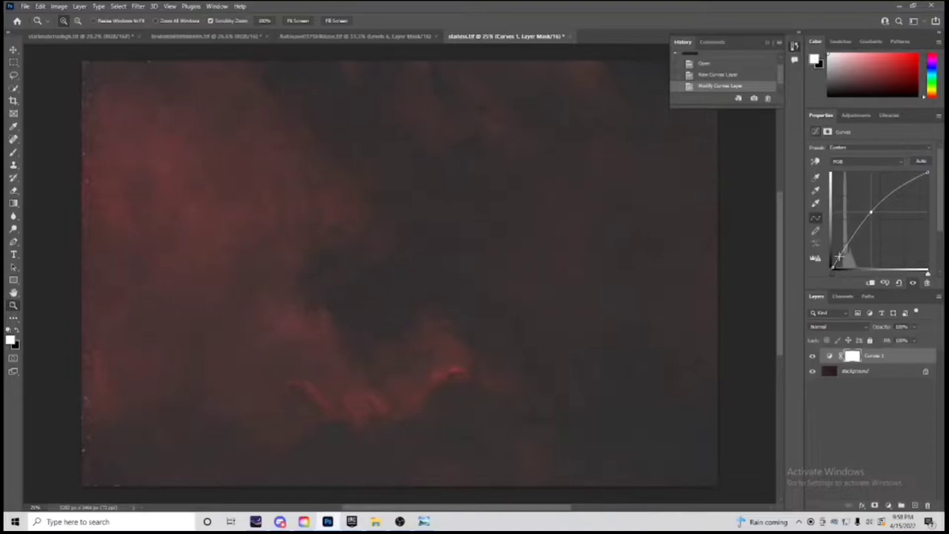
pyautogui.moveTo(839, 257); pyautogui.dragTo(841, 261)
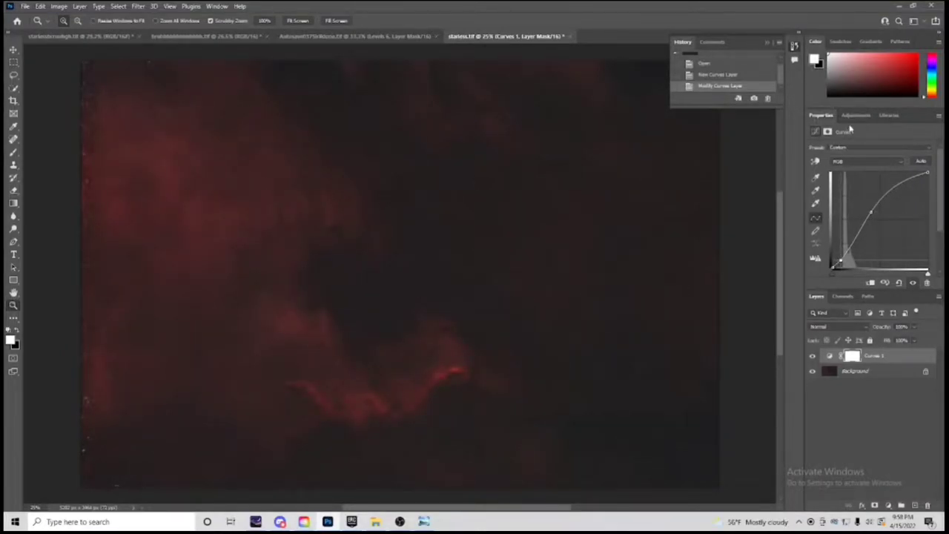
pyautogui.click(856, 115)
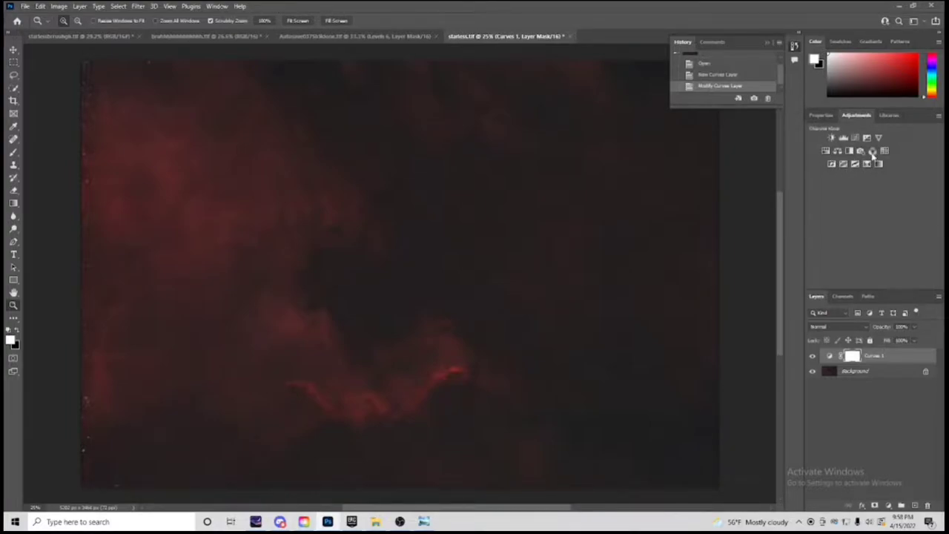
# Add two Selective Color layers and, in Reds, set Cyan about +4 and Magenta about -52
pyautogui.click(869, 165)
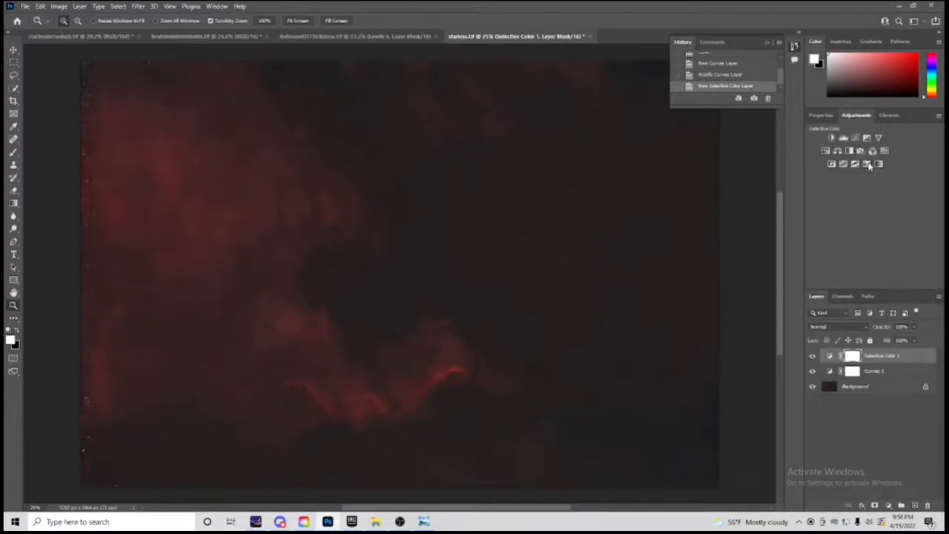
pyautogui.click(869, 165)
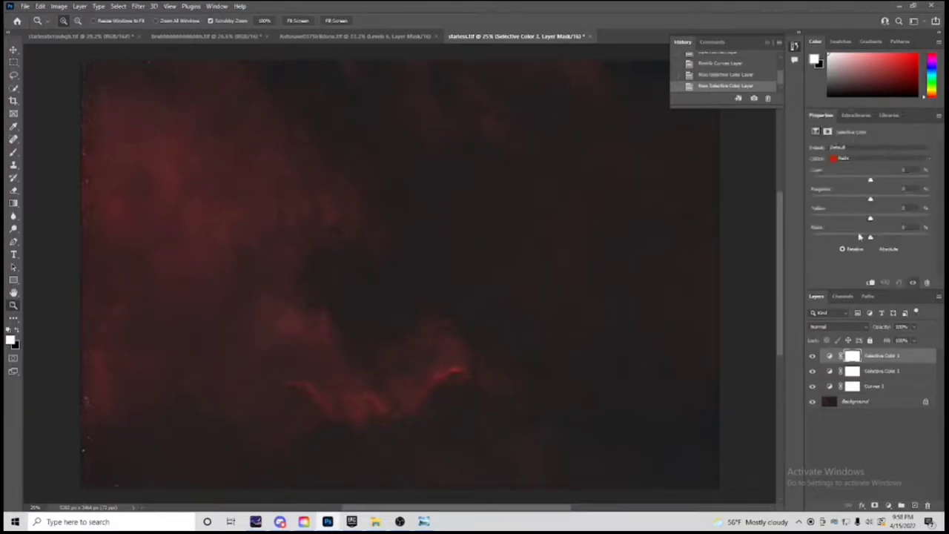
pyautogui.click(860, 162)
pyautogui.click(838, 160)
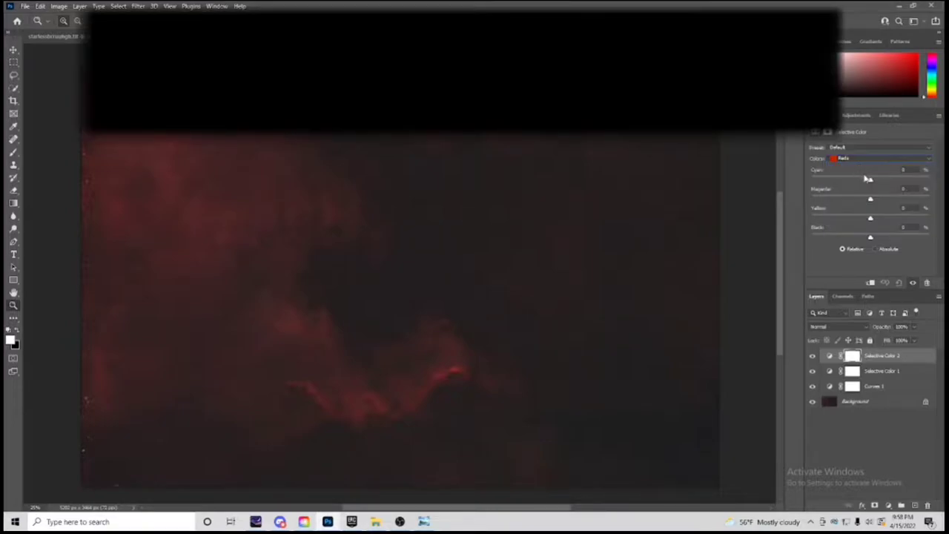
pyautogui.moveTo(868, 179)
pyautogui.mouseDown()
pyautogui.moveTo(826, 181)
pyautogui.moveTo(861, 180)
pyautogui.mouseUp()
pyautogui.moveTo(844, 205); pyautogui.dragTo(839, 204)
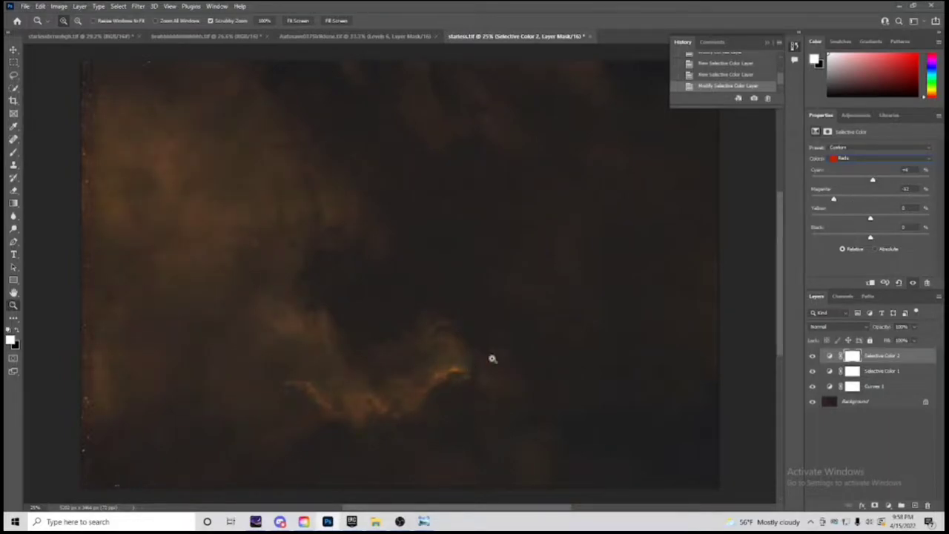
# Lower Yellow in the Reds for a browner nebula tone
pyautogui.moveTo(453, 373); pyautogui.dragTo(458, 373)
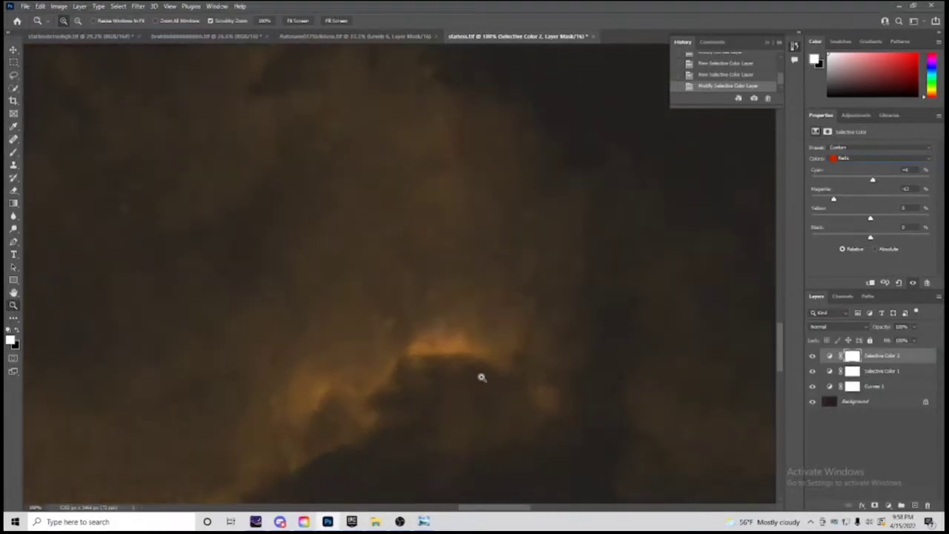
pyautogui.rightClick(482, 378)
pyautogui.click(492, 383)
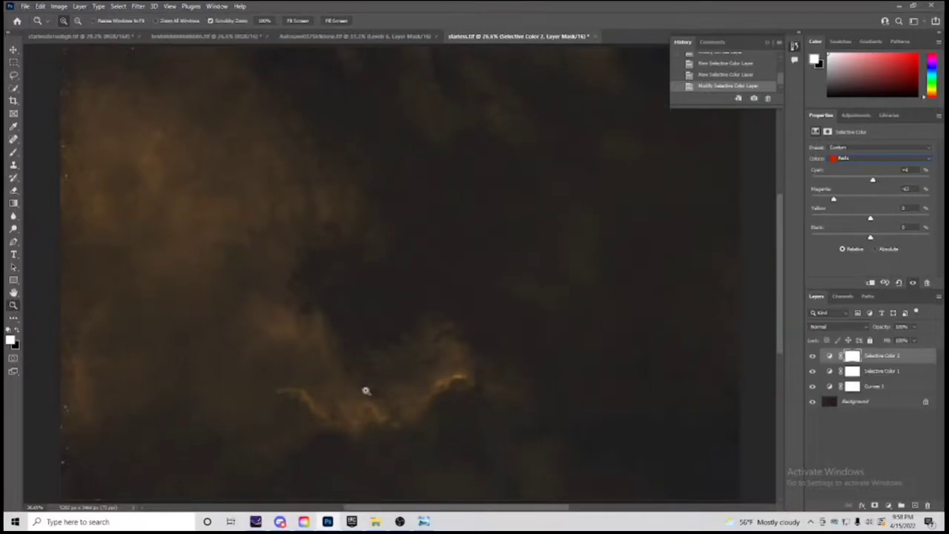
pyautogui.moveTo(865, 221); pyautogui.dragTo(839, 201)
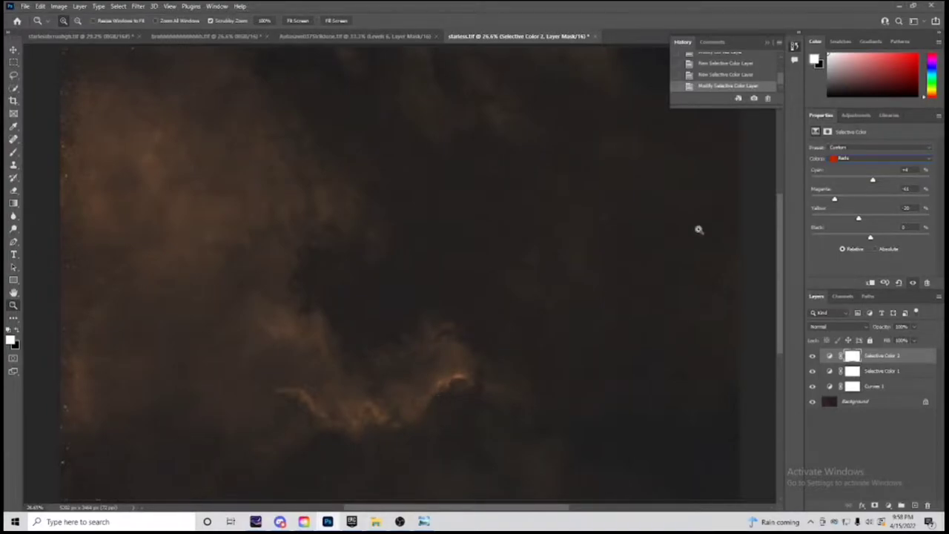
# Add Curves 2 and Curves 3, lifting the Blue channel shadows in Curves 3
pyautogui.click(856, 115)
pyautogui.click(855, 138)
pyautogui.click(861, 161)
pyautogui.click(860, 161)
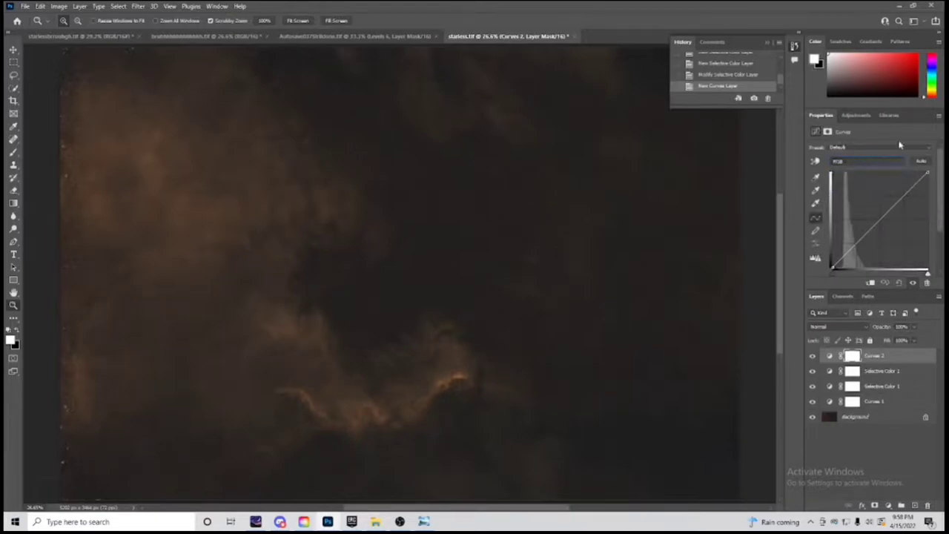
pyautogui.click(856, 116)
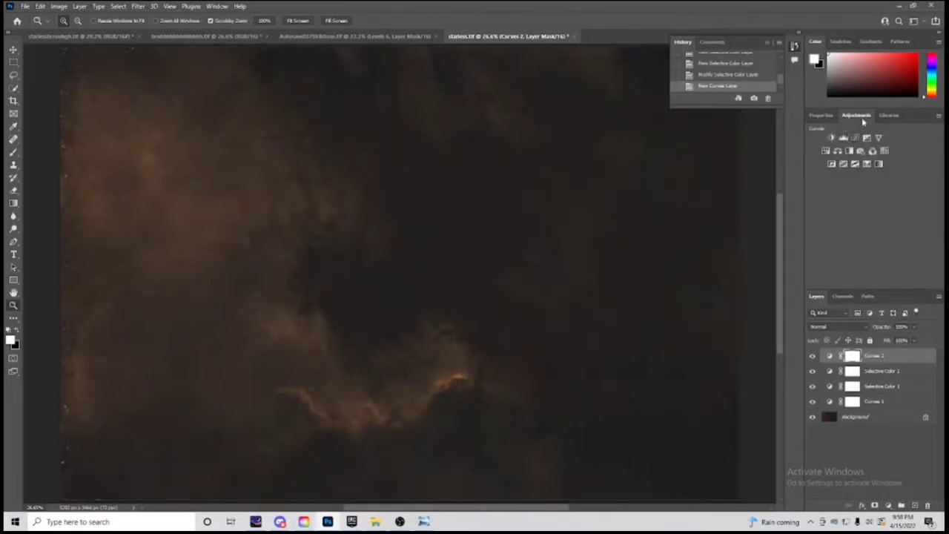
pyautogui.click(855, 139)
pyautogui.click(860, 161)
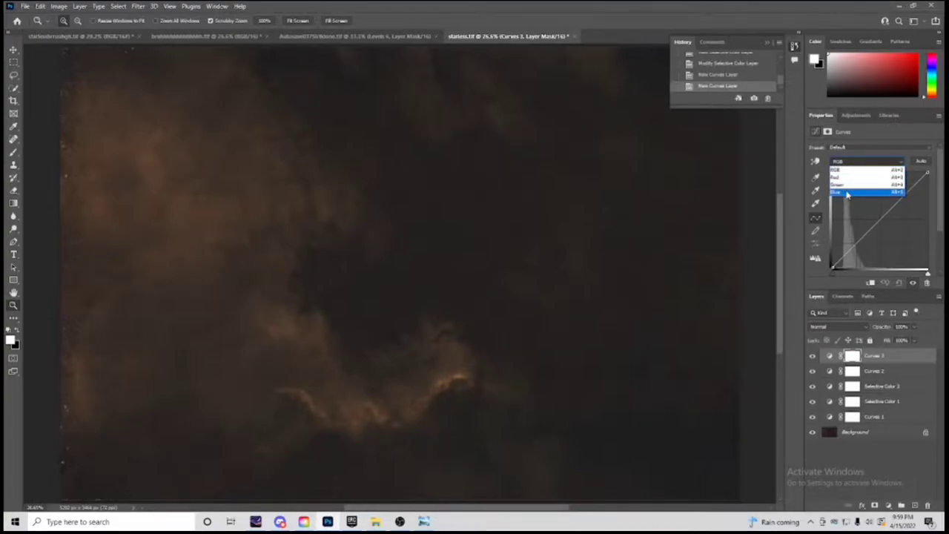
pyautogui.click(847, 192)
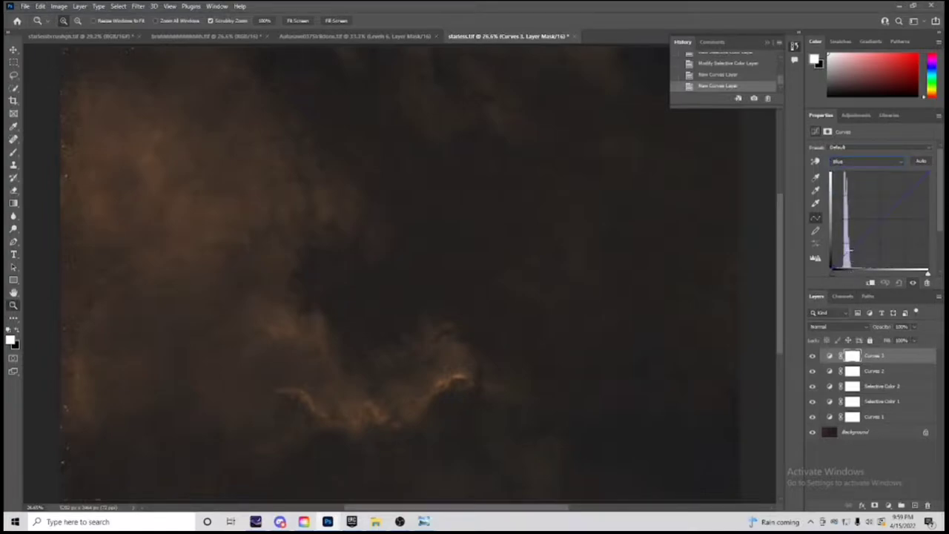
pyautogui.moveTo(849, 251)
pyautogui.mouseDown()
pyautogui.moveTo(850, 241)
pyautogui.moveTo(841, 257)
pyautogui.mouseUp()
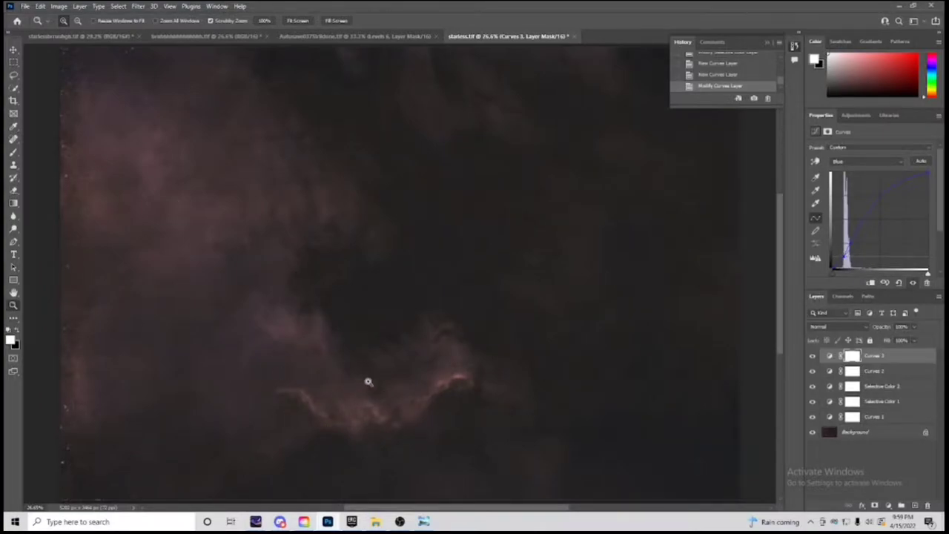
# Reshape the Curves 3 Green curve to remove the magenta cast, then reselect Blue
pyautogui.click(857, 162)
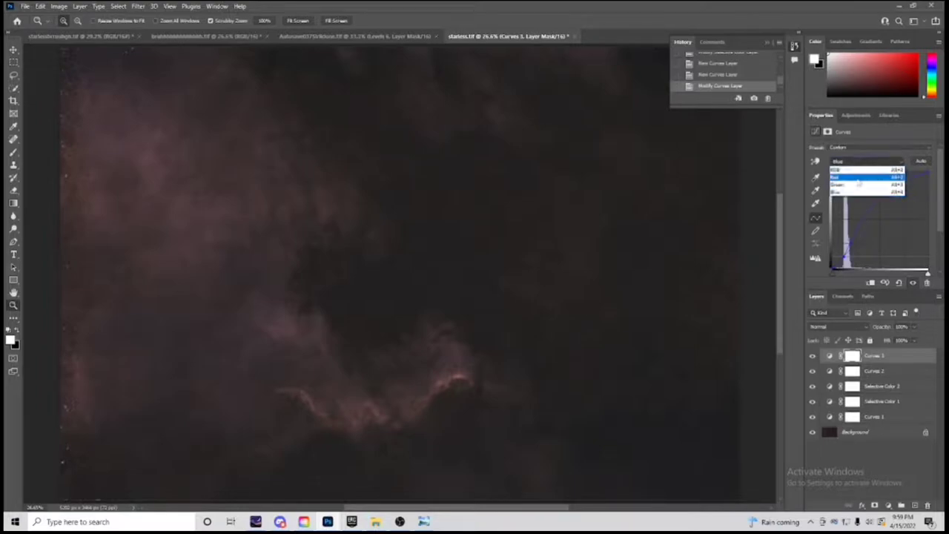
pyautogui.click(853, 182)
pyautogui.moveTo(855, 246); pyautogui.dragTo(855, 244)
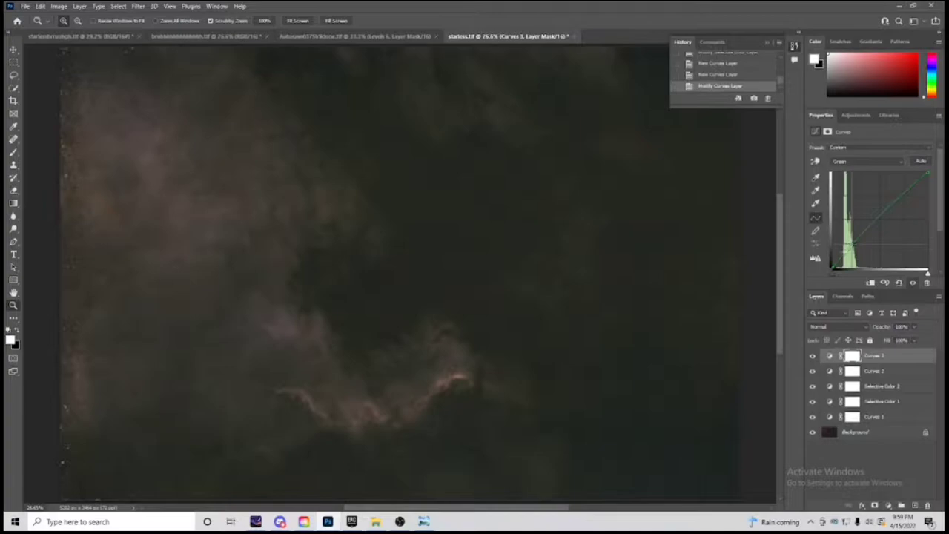
pyautogui.moveTo(840, 256); pyautogui.dragTo(854, 247)
pyautogui.click(866, 161)
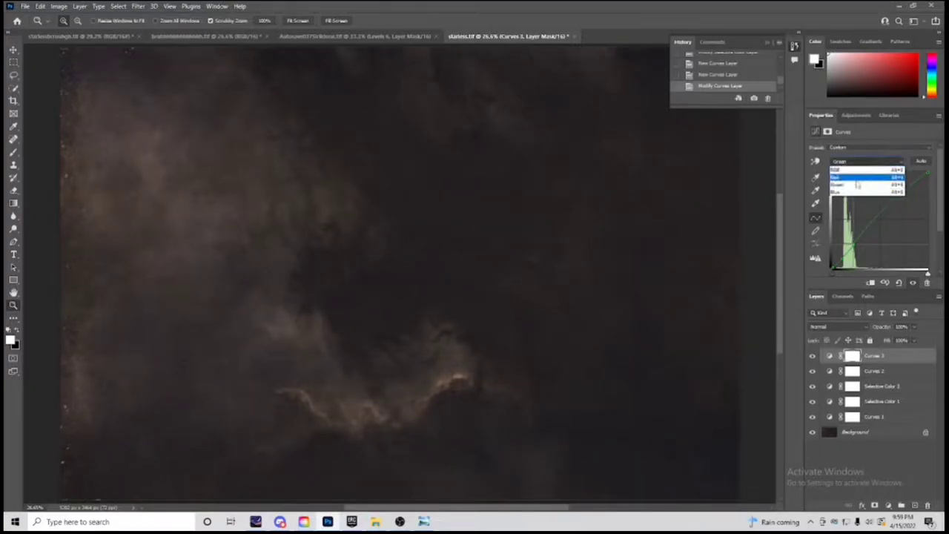
pyautogui.click(860, 194)
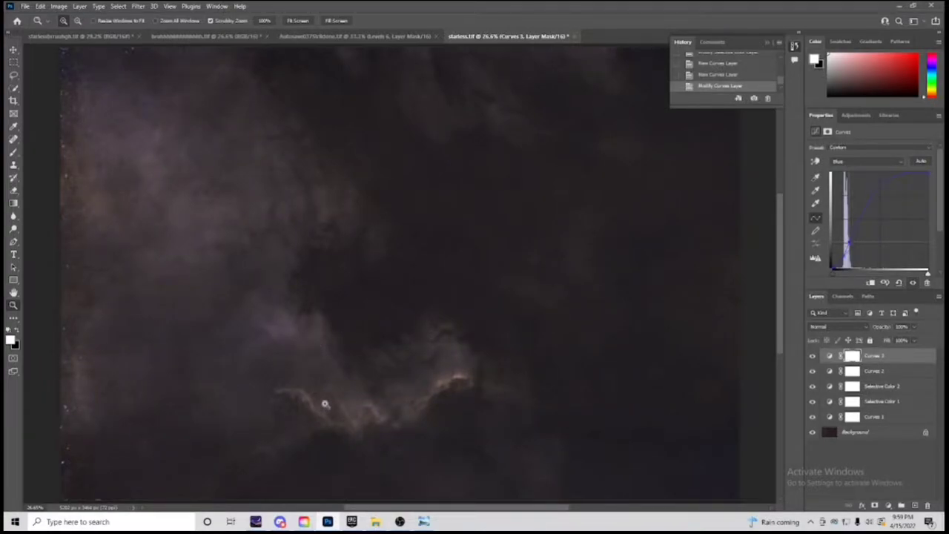
pyautogui.rightClick(524, 417)
pyautogui.click(610, 383)
pyautogui.click(857, 115)
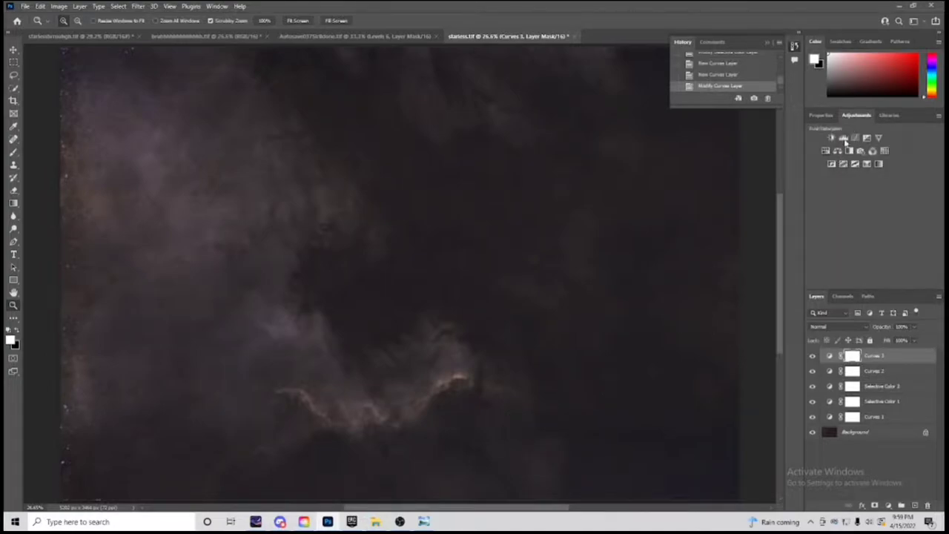
# Add Curves 4, raising the Blue curve and then the Green curve toward blue-grey
pyautogui.click(857, 139)
pyautogui.click(853, 161)
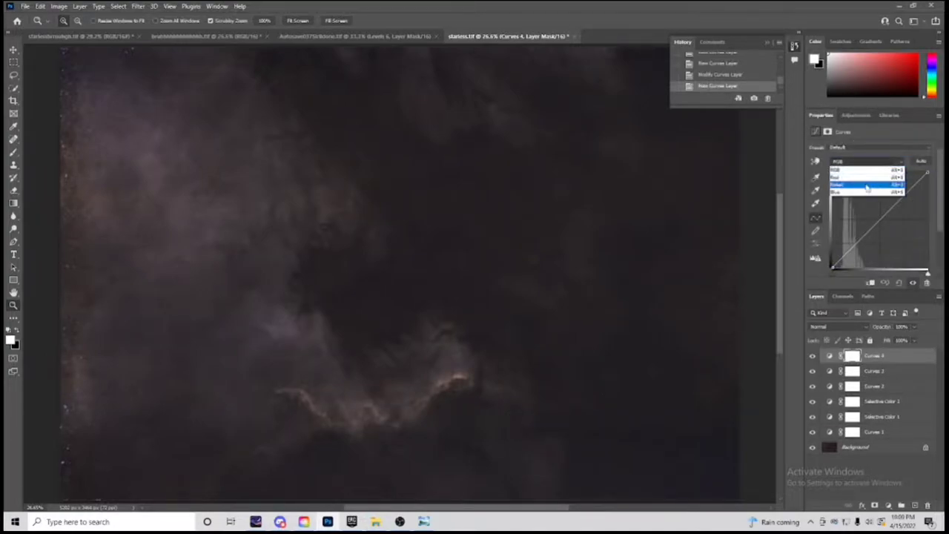
pyautogui.click(855, 191)
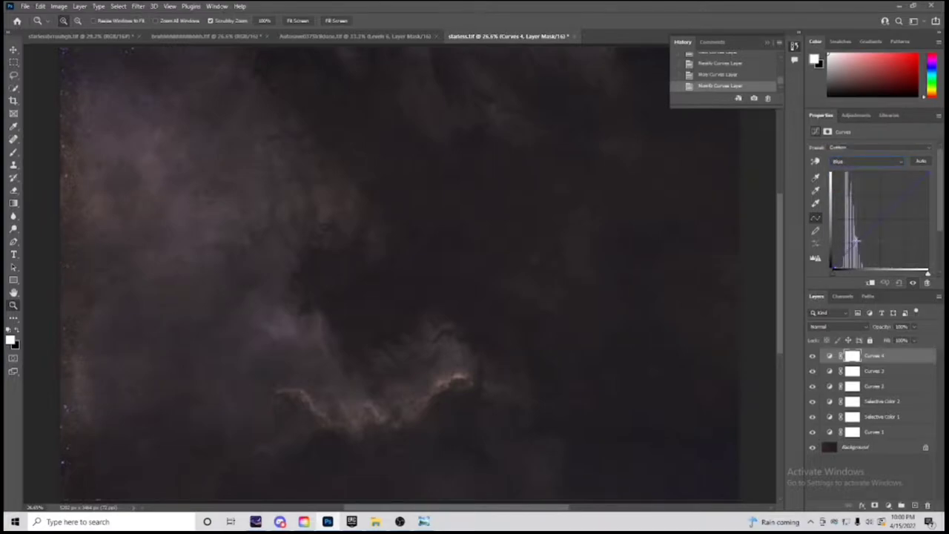
pyautogui.moveTo(857, 241); pyautogui.dragTo(844, 254)
pyautogui.click(867, 160)
pyautogui.click(860, 182)
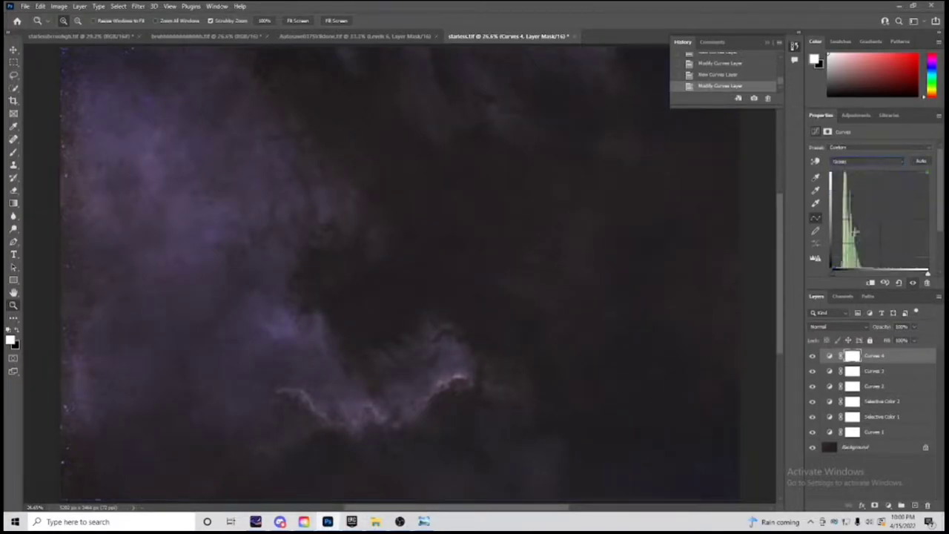
pyautogui.moveTo(853, 254); pyautogui.dragTo(852, 239)
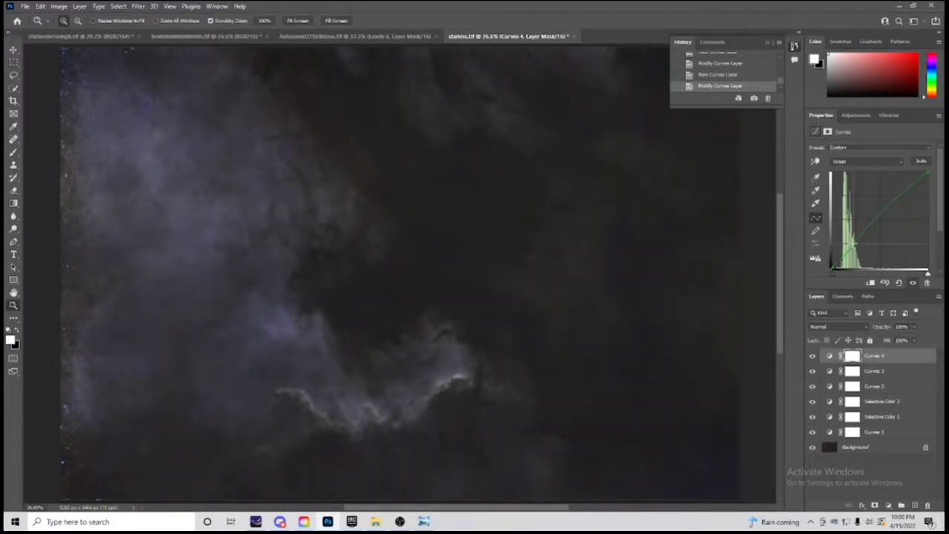
# Inspect the cloud detail, then add a new empty layer, Layer 1, on top
pyautogui.moveTo(235, 253); pyautogui.dragTo(264, 328)
pyautogui.rightClick(304, 336)
pyautogui.click(337, 343)
pyautogui.hotkey('ctrl', 'shift', 'alt', 'n')
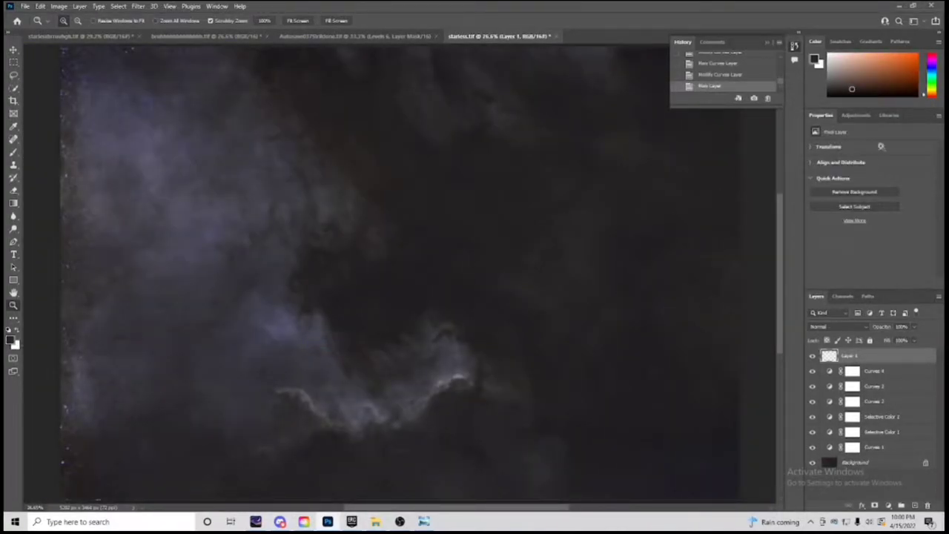
# Stamp the visible image into Layer 1 and add Selective Color 3, adjusting cyan and yellow in Magentas
pyautogui.hotkey('ctrl', 'shift', 'alt', 'e')
pyautogui.click(856, 115)
pyautogui.click(868, 162)
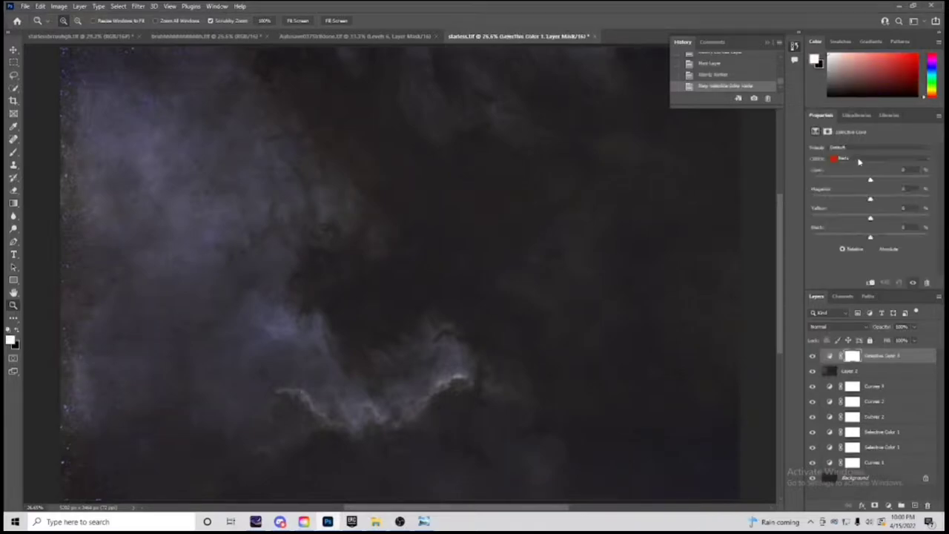
pyautogui.click(859, 162)
pyautogui.click(853, 195)
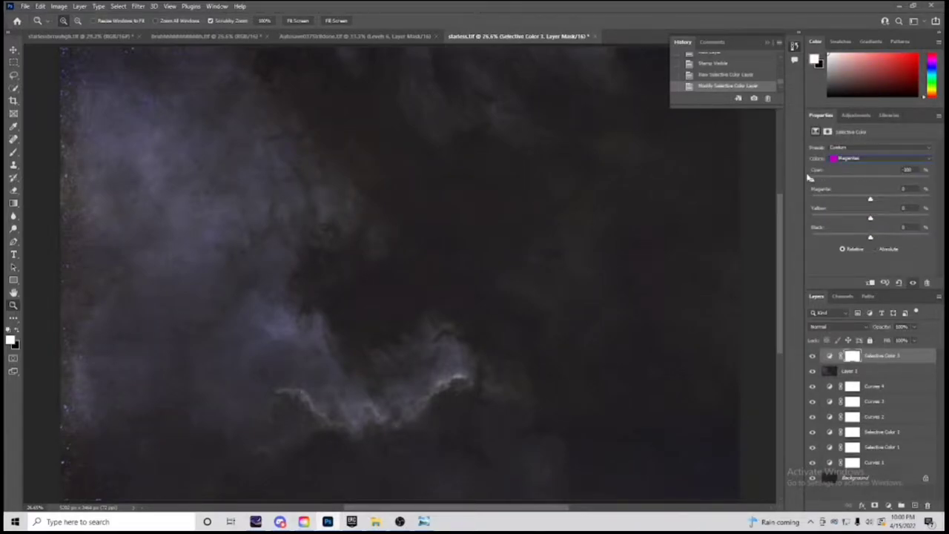
pyautogui.moveTo(811, 179); pyautogui.dragTo(927, 228)
pyautogui.moveTo(814, 229); pyautogui.dragTo(932, 239)
# In Yellows, set Cyan to -100% and adjust the magenta amount
pyautogui.click(860, 158)
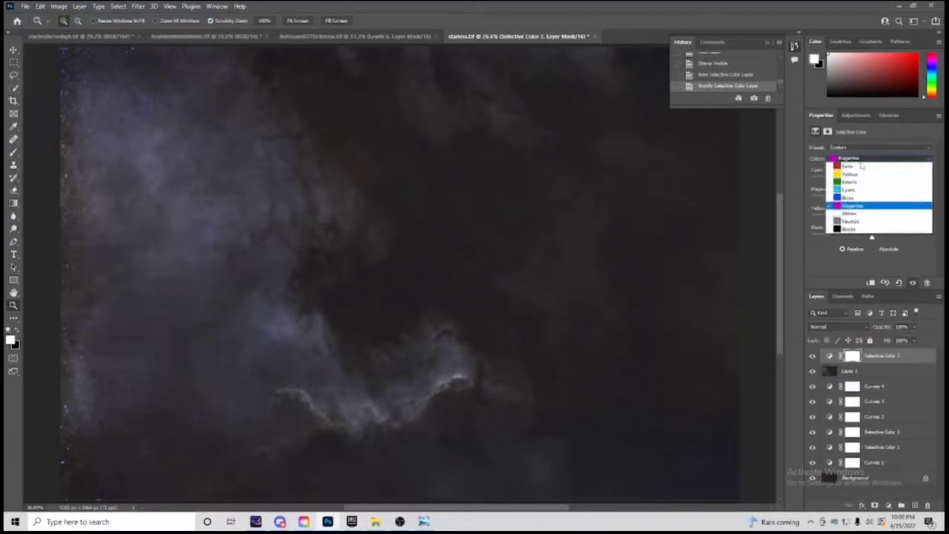
pyautogui.click(828, 181)
pyautogui.moveTo(828, 181); pyautogui.dragTo(784, 188)
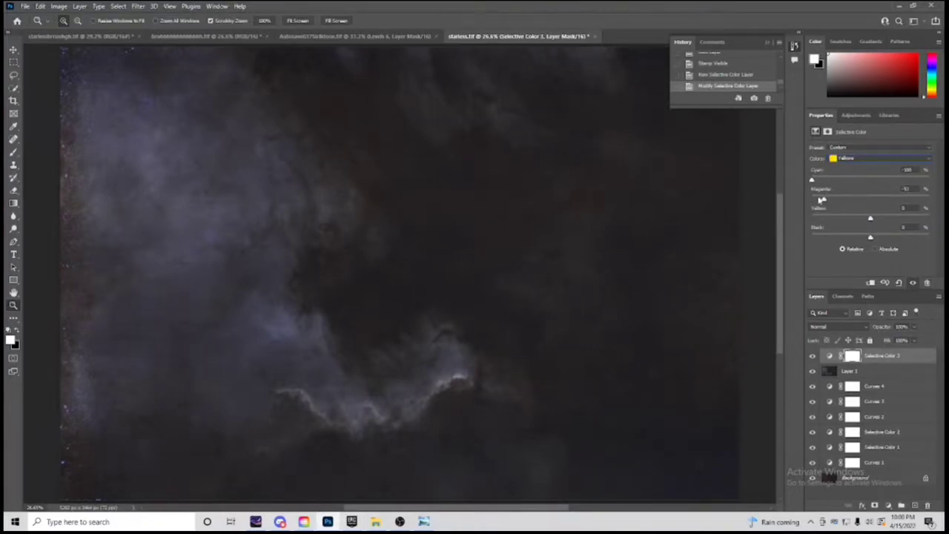
pyautogui.moveTo(870, 199)
pyautogui.mouseDown()
pyautogui.moveTo(923, 211)
pyautogui.moveTo(876, 210)
pyautogui.mouseUp()
pyautogui.click(475, 396)
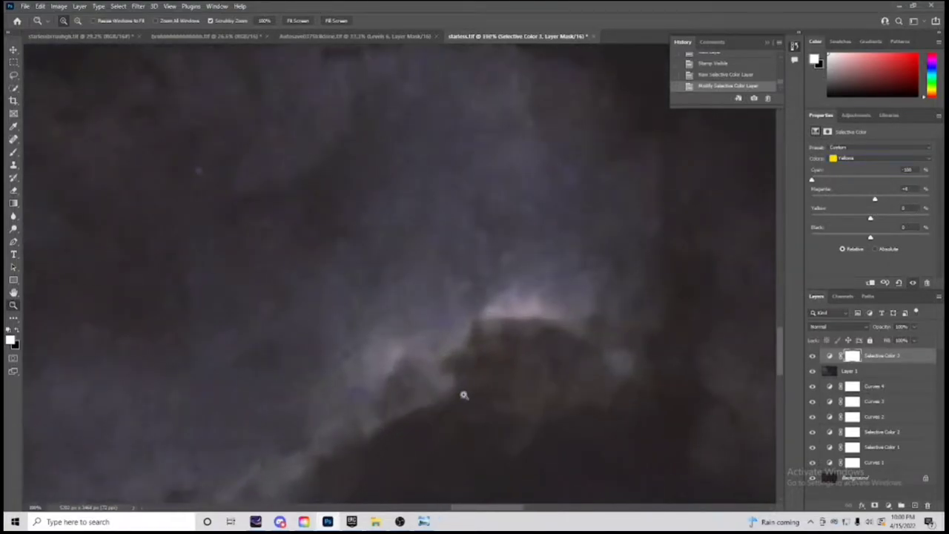
pyautogui.rightClick(470, 393)
pyautogui.click(503, 401)
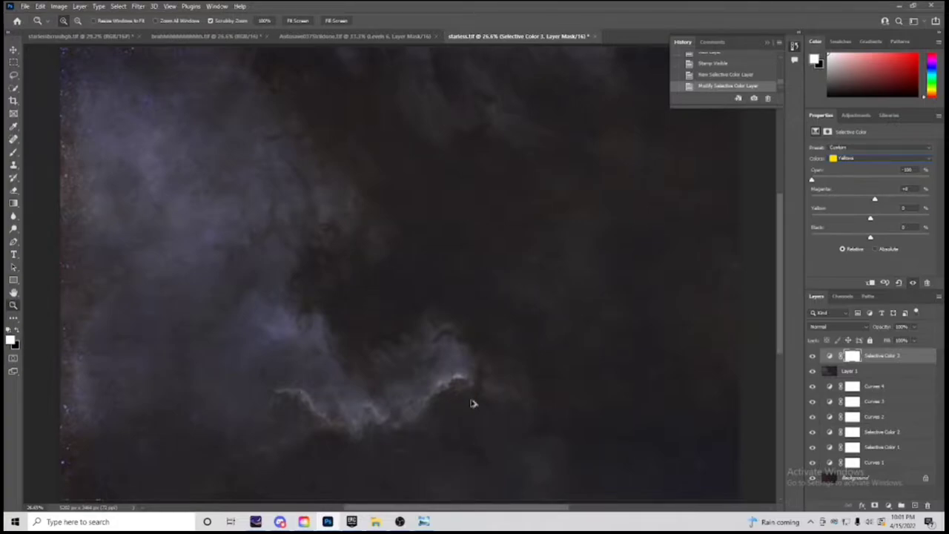
# Stamp the visible image into Layer 2 and add Curves 5 with the Red curve raised
pyautogui.hotkey('ctrl', 'shift', 'alt', 'e')
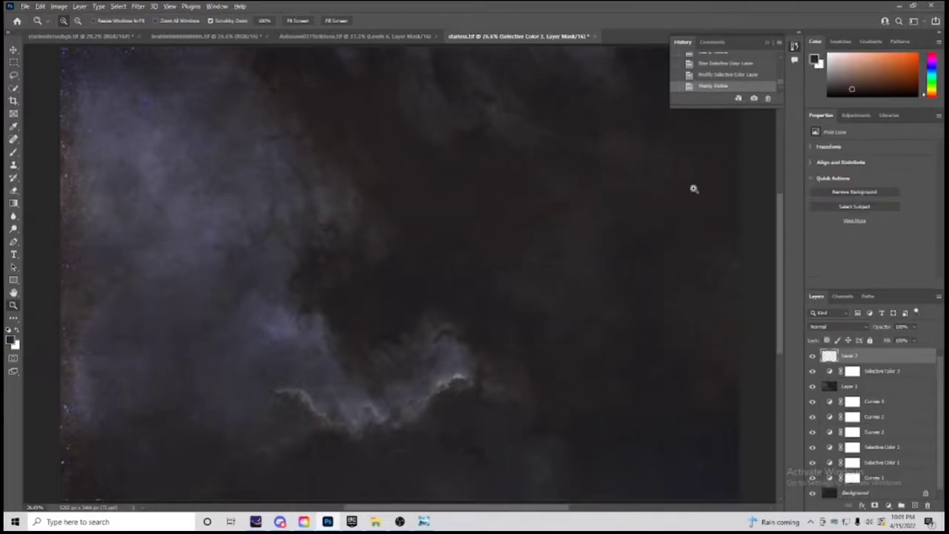
pyautogui.click(855, 117)
pyautogui.click(855, 137)
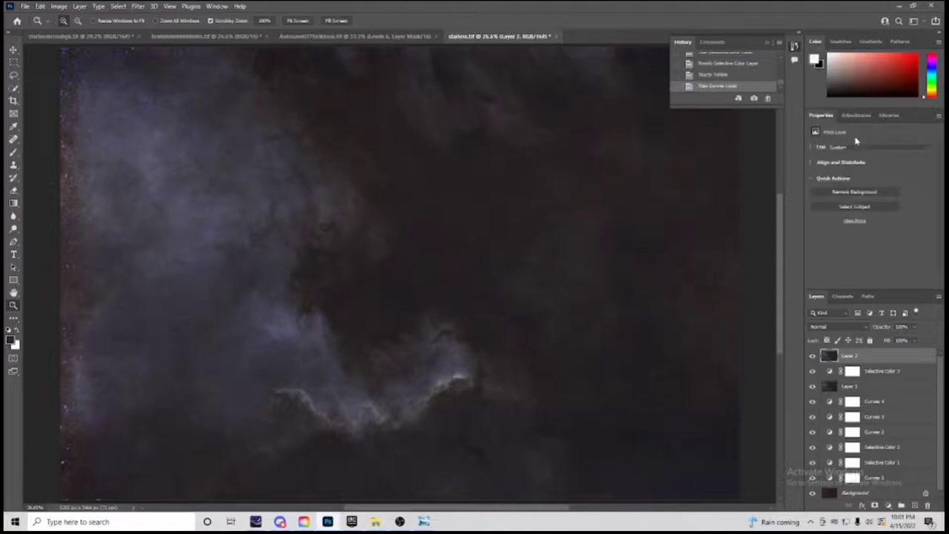
pyautogui.click(856, 165)
pyautogui.click(856, 168)
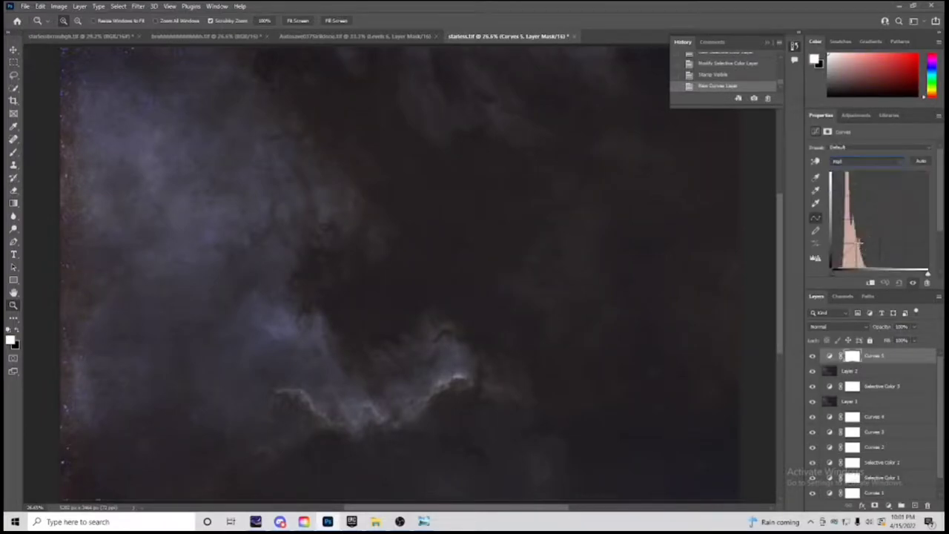
pyautogui.click(857, 238)
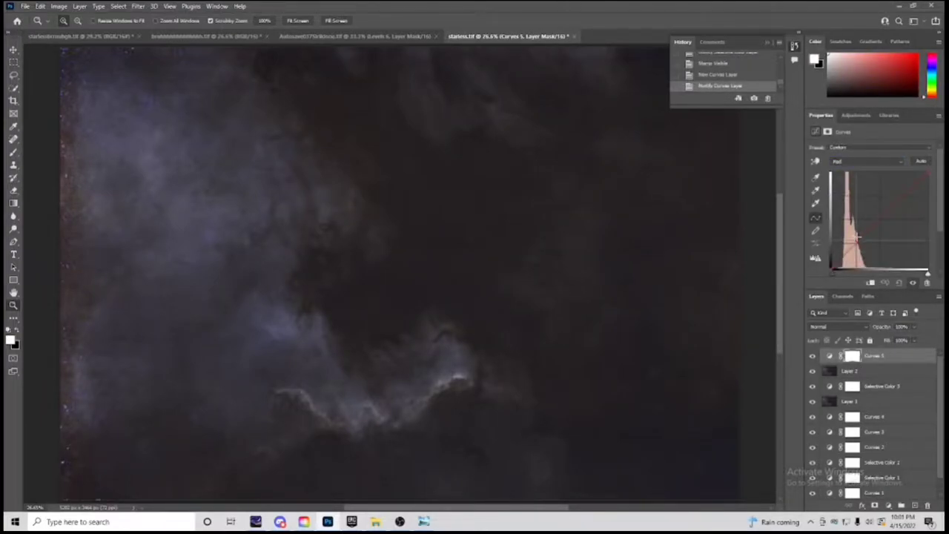
pyautogui.moveTo(858, 238)
pyautogui.mouseDown()
pyautogui.moveTo(840, 256)
pyautogui.moveTo(858, 242)
pyautogui.mouseUp()
# Add points to the Blue and Green curves of Curves 5
pyautogui.click(845, 161)
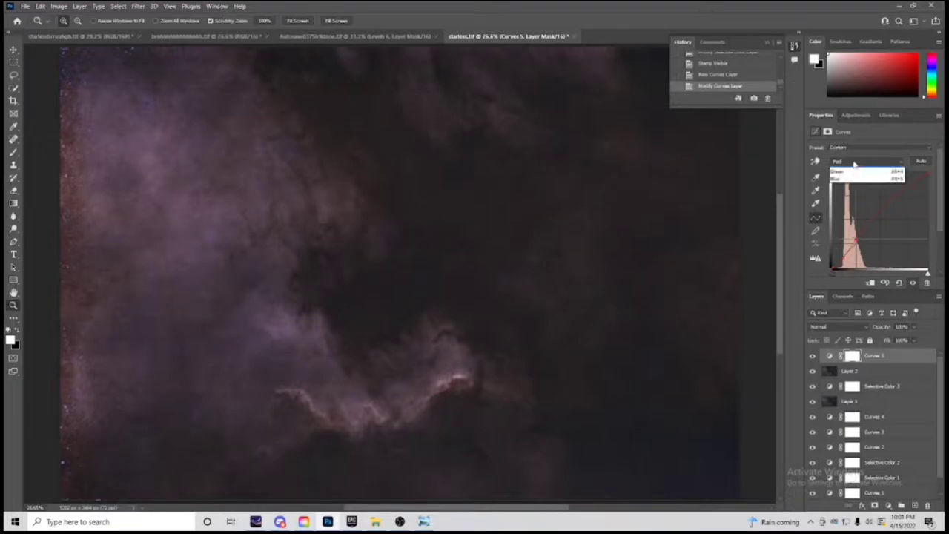
pyautogui.click(845, 192)
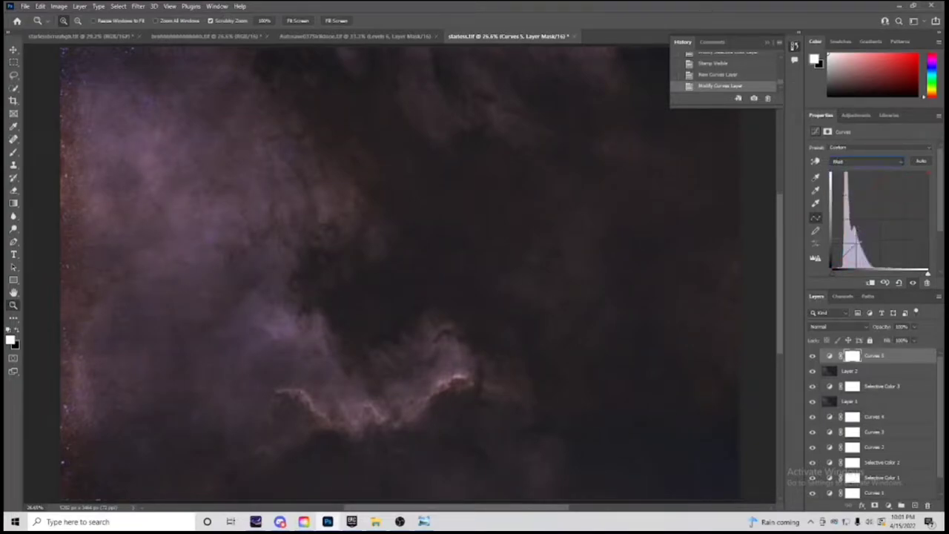
pyautogui.click(858, 241)
pyautogui.click(861, 161)
pyautogui.click(846, 182)
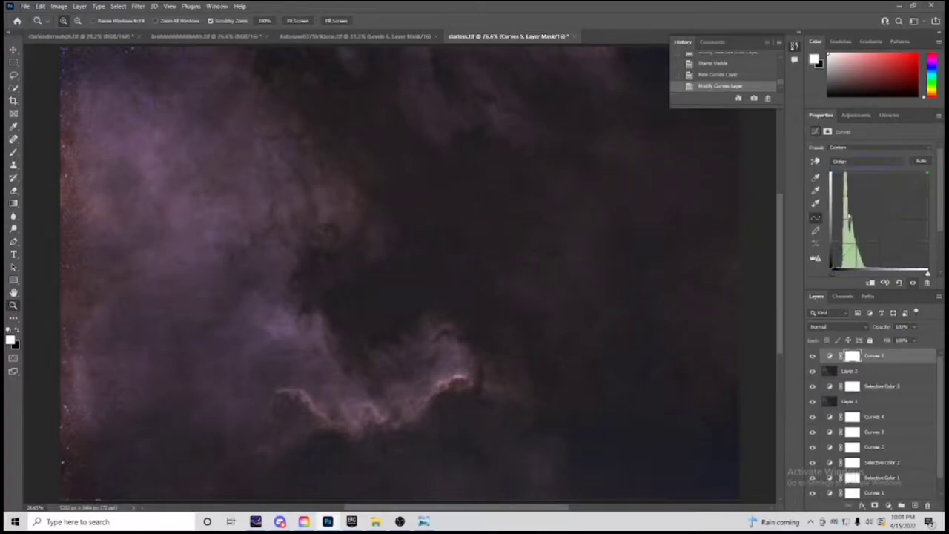
pyautogui.click(856, 242)
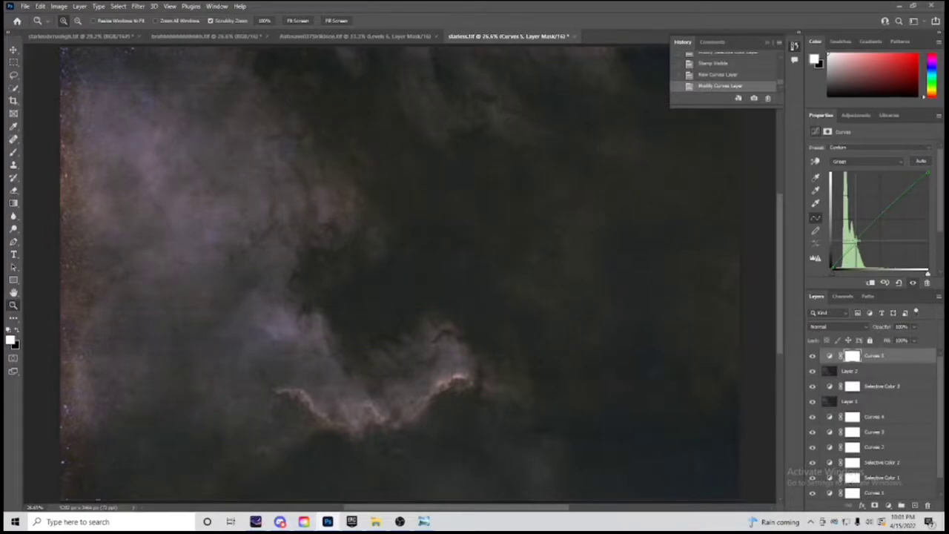
# Add Selective Color 4; in Yellows set Cyan -35, Magenta slightly down and Yellow about -46
pyautogui.click(857, 117)
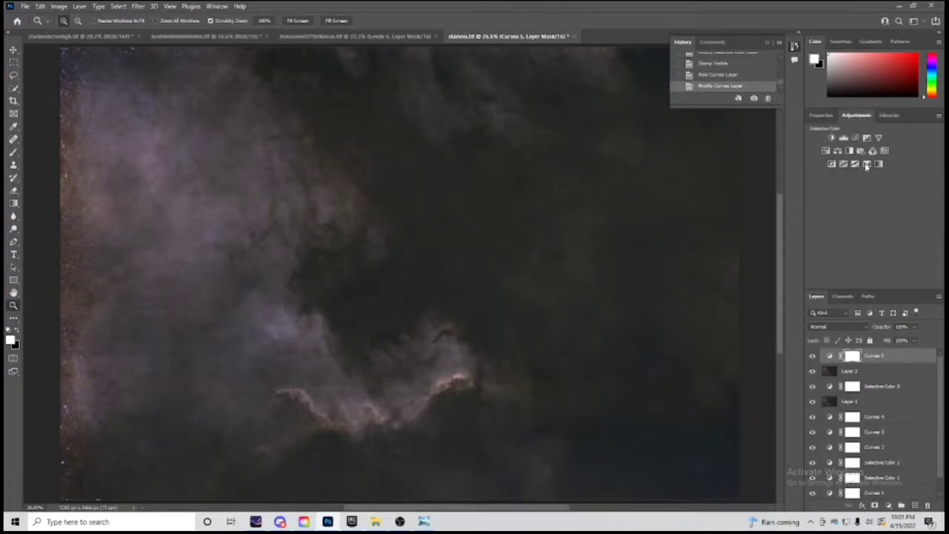
pyautogui.click(867, 164)
pyautogui.click(866, 160)
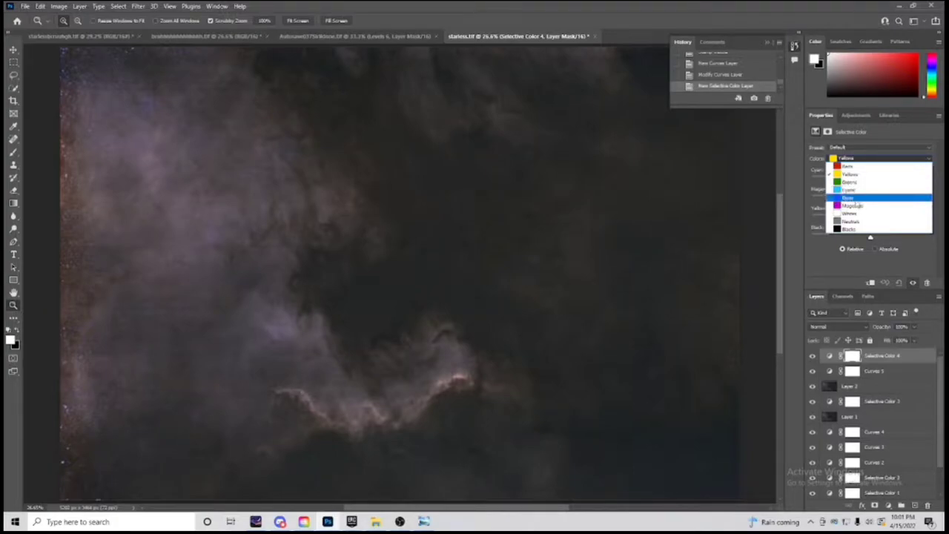
pyautogui.click(851, 175)
pyautogui.moveTo(816, 181); pyautogui.dragTo(851, 189)
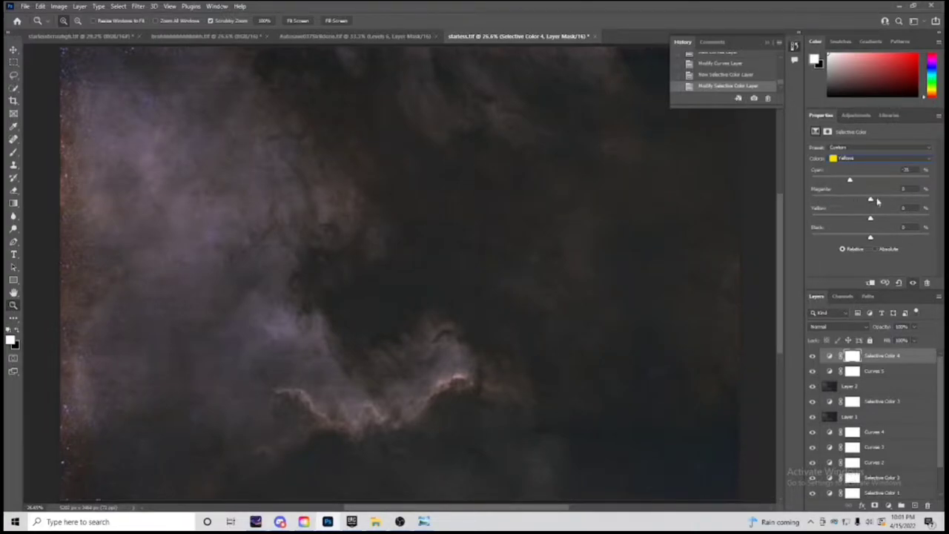
pyautogui.moveTo(871, 200); pyautogui.dragTo(866, 222)
pyautogui.click(830, 219)
# In Magentas, set Cyan to -100 and Yellow to about -82
pyautogui.click(857, 159)
pyautogui.click(853, 206)
pyautogui.moveTo(846, 182); pyautogui.dragTo(829, 223)
pyautogui.click(822, 221)
pyautogui.click(856, 115)
pyautogui.click(353, 404)
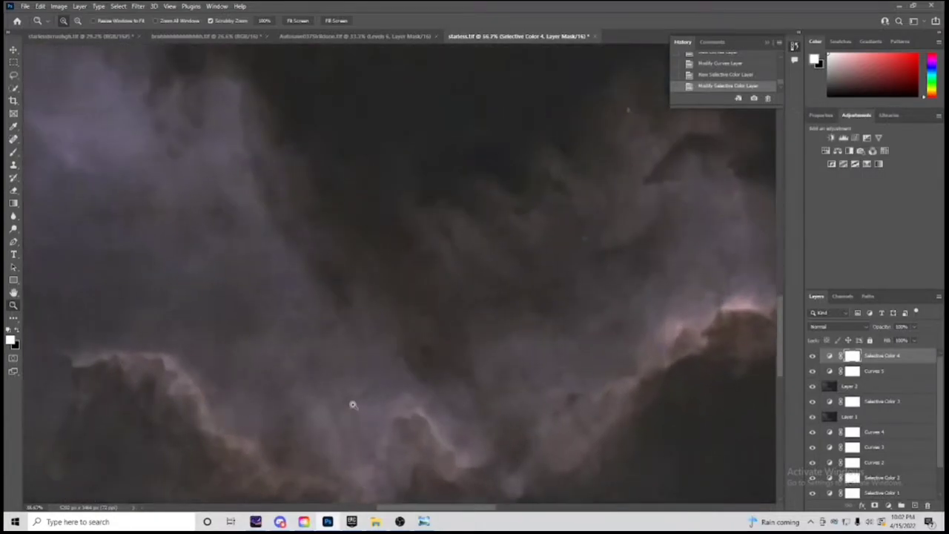
# Inspect the noise at pixel level, then stamp all visible layers into a new Layer 3
pyautogui.click(648, 311)
pyautogui.click(377, 388)
pyautogui.click(352, 381)
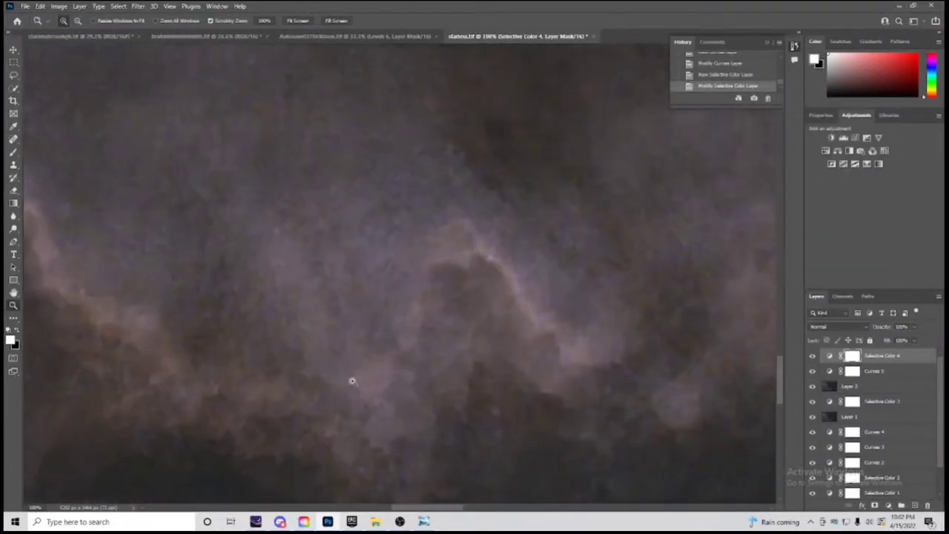
pyautogui.click(352, 380)
pyautogui.click(434, 371)
pyautogui.click(422, 292)
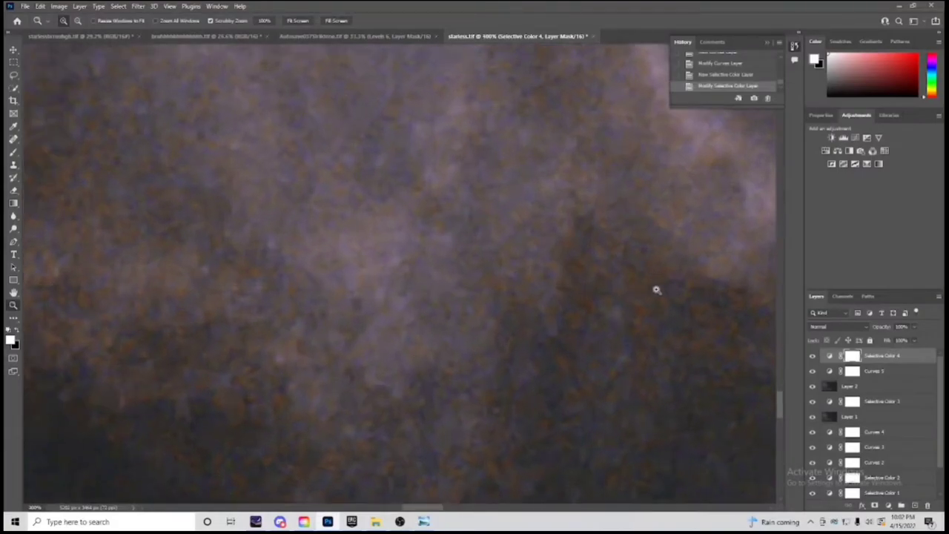
pyautogui.click(553, 288)
pyautogui.click(556, 254)
pyautogui.rightClick(591, 311)
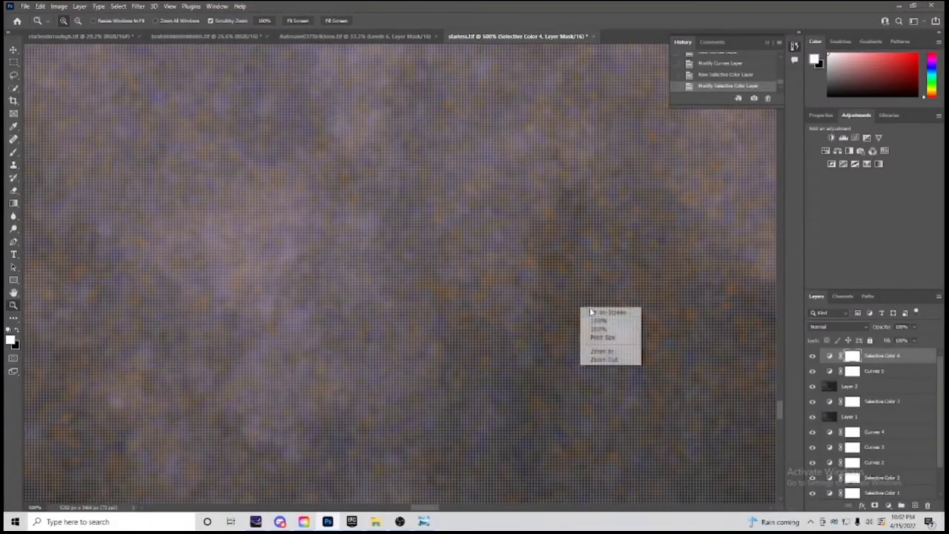
pyautogui.click(593, 312)
pyautogui.hotkey('ctrl', 'shift', 'alt', 'n')
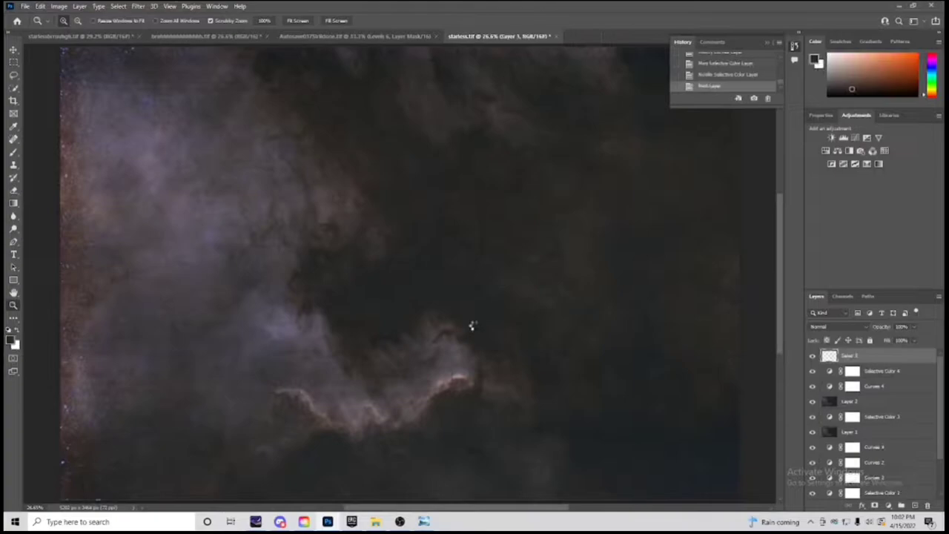
pyautogui.hotkey('ctrl', 'shift', 'alt', 'e')
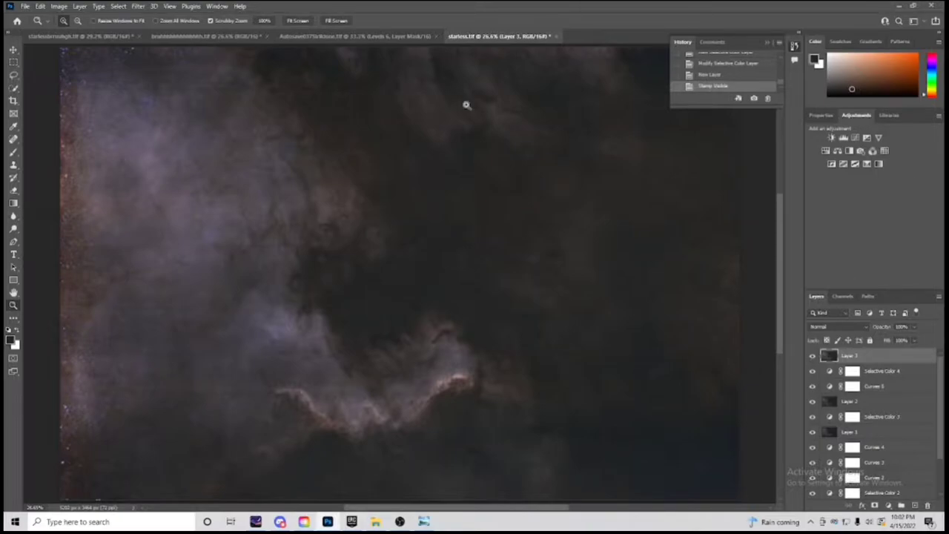
# Open the Camera Raw Filter on the merged layer and view the preview at 100%
pyautogui.click(138, 6)
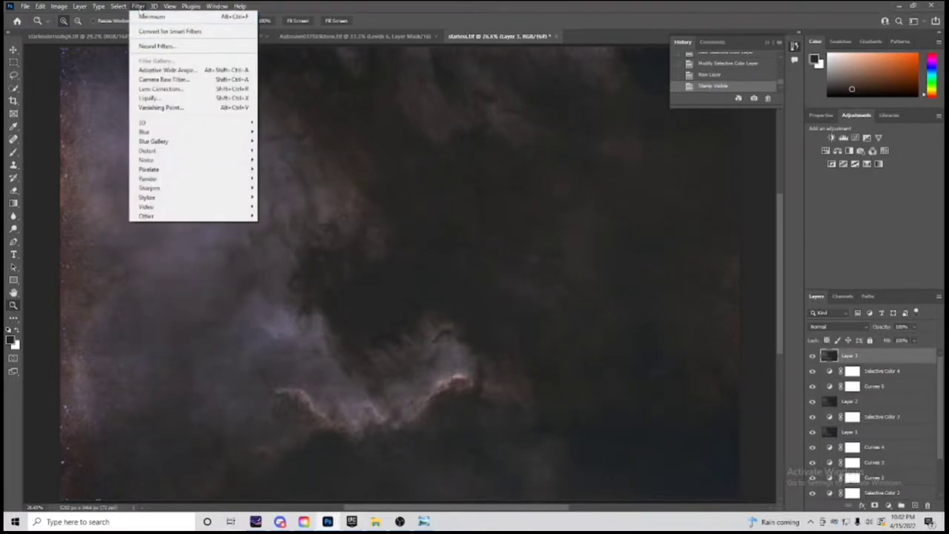
pyautogui.click(168, 79)
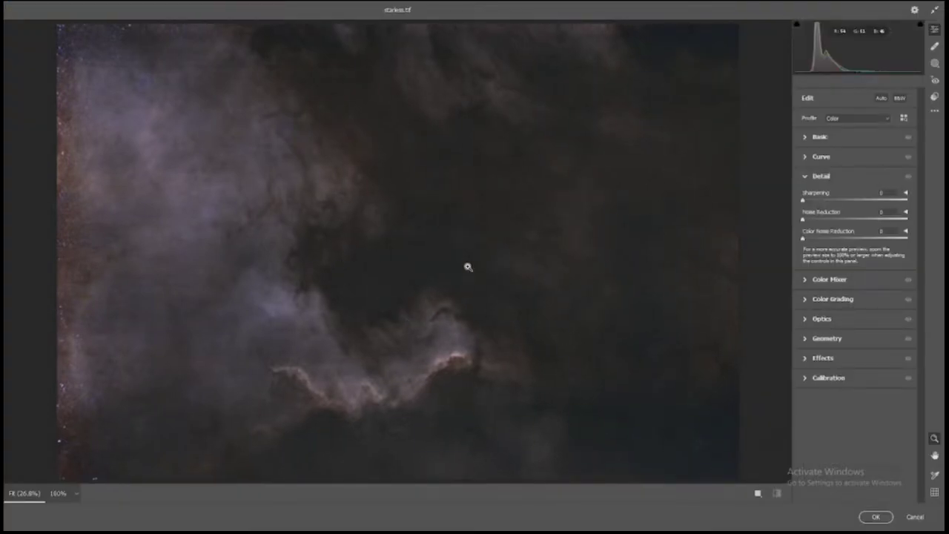
pyautogui.click(494, 254)
pyautogui.scroll(-5, 454, 297)
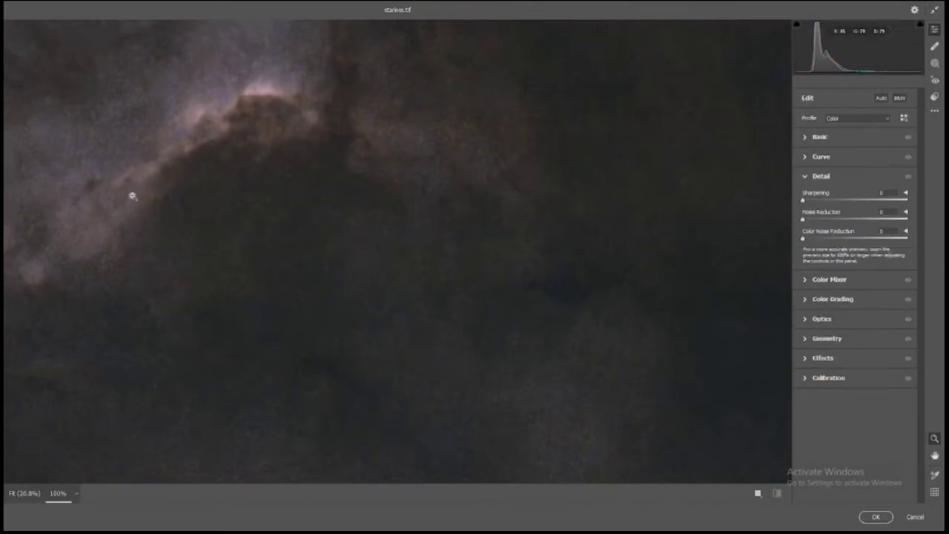
pyautogui.scroll(-5, 131, 195)
pyautogui.scroll(-5, 331, 363)
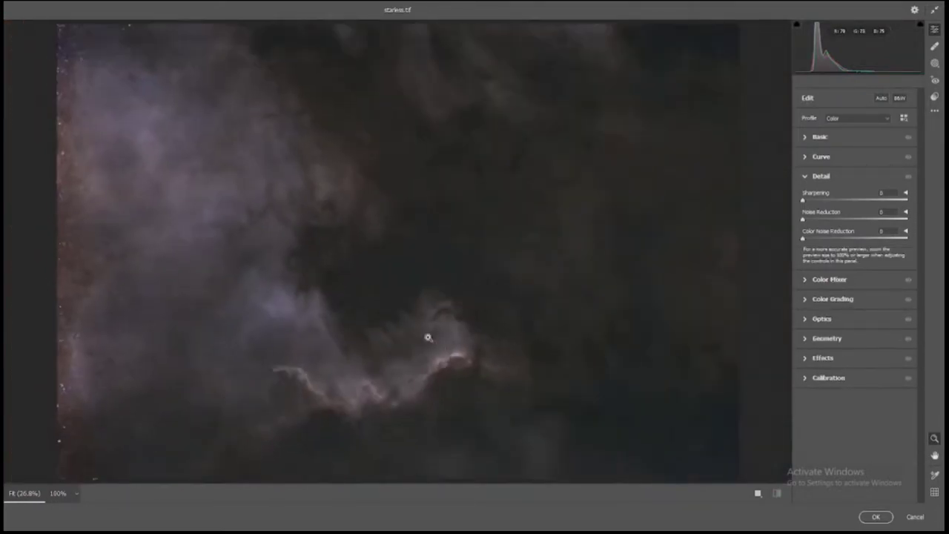
pyautogui.scroll(-1, 389, 358)
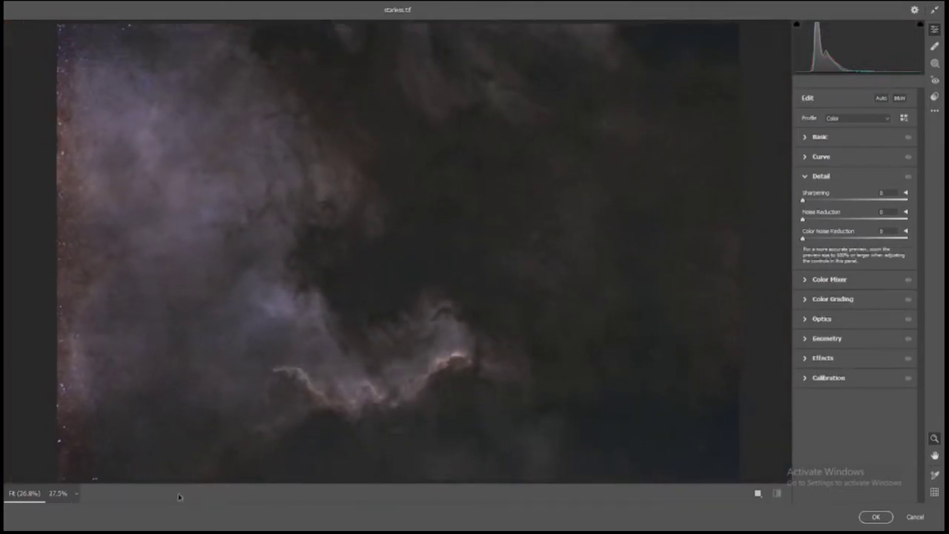
pyautogui.click(77, 494)
pyautogui.click(115, 393)
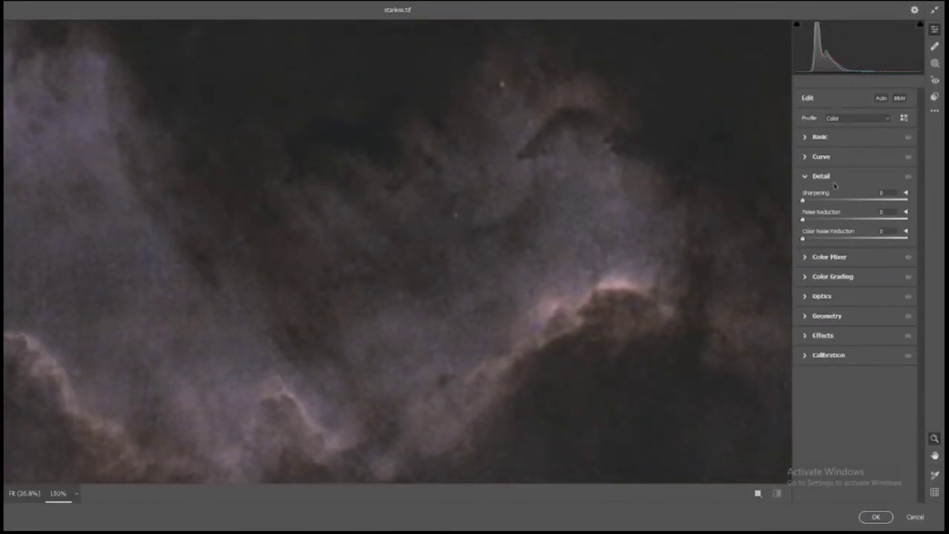
# In Detail, set Color Noise Reduction to 45 and luminance Noise Reduction to 0
pyautogui.click(829, 178)
pyautogui.click(865, 180)
pyautogui.moveTo(802, 241); pyautogui.dragTo(848, 239)
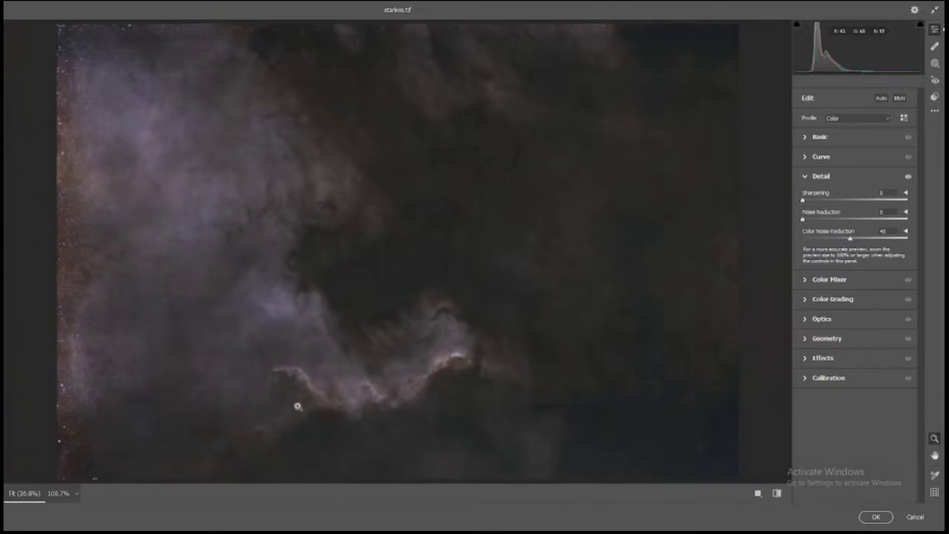
pyautogui.click(299, 403)
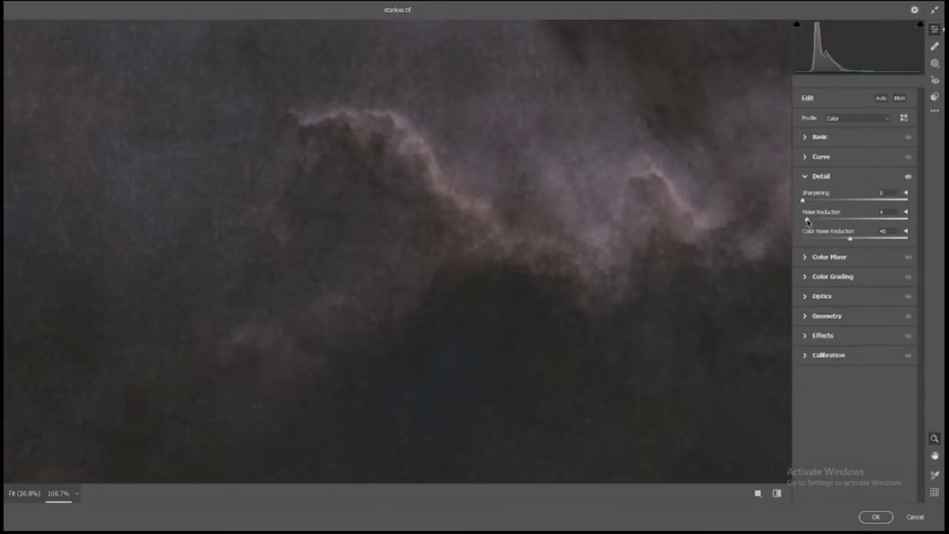
pyautogui.moveTo(807, 222)
pyautogui.mouseDown()
pyautogui.moveTo(786, 226)
pyautogui.moveTo(825, 224)
pyautogui.moveTo(806, 228)
pyautogui.mouseUp()
# In the Basic panel, raise Clarity to +19 and nudge exposure and contrast up
pyautogui.click(585, 216)
pyautogui.click(821, 157)
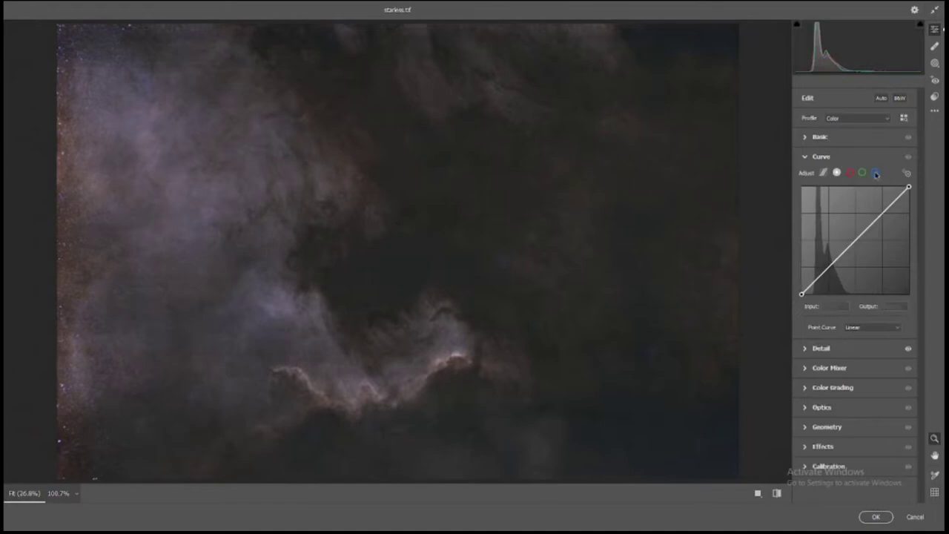
pyautogui.click(875, 172)
pyautogui.click(849, 156)
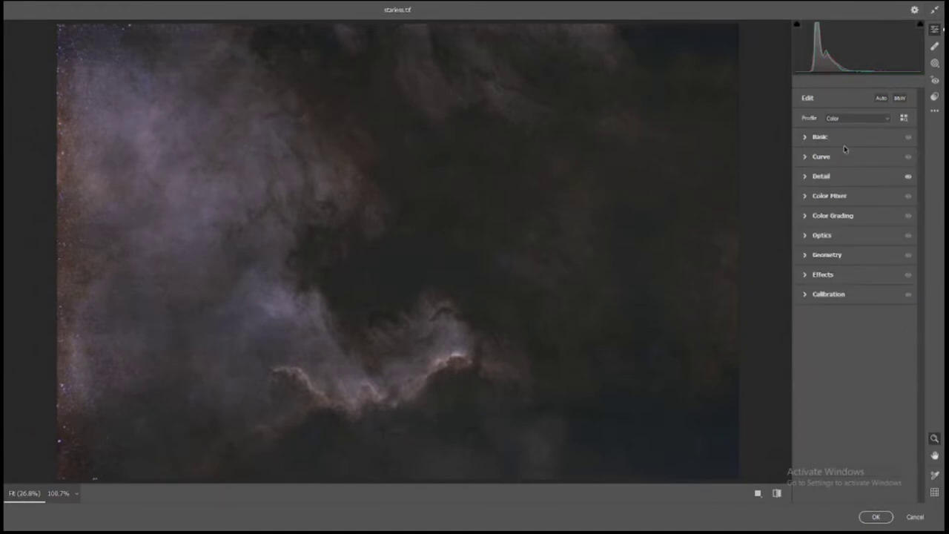
pyautogui.click(849, 138)
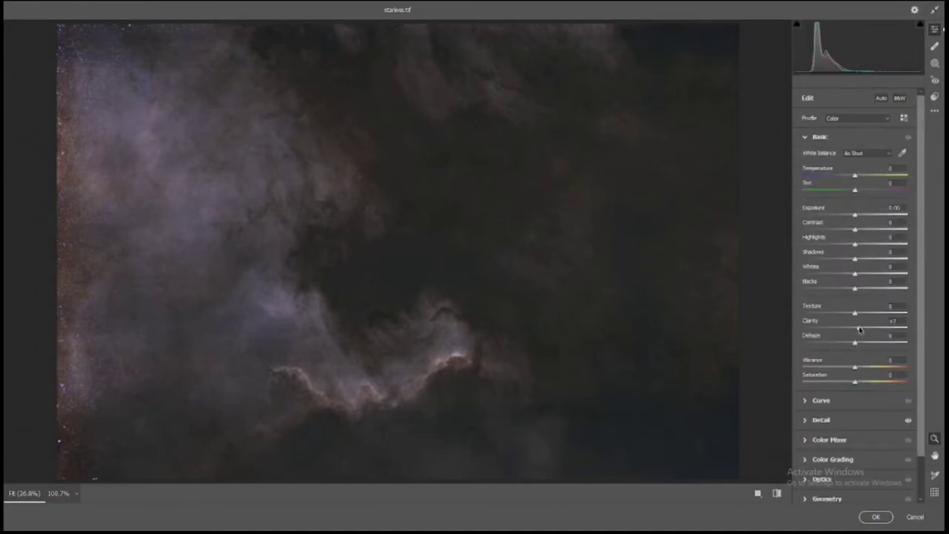
pyautogui.moveTo(859, 329)
pyautogui.mouseDown()
pyautogui.moveTo(879, 330)
pyautogui.moveTo(870, 330)
pyautogui.mouseUp()
pyautogui.moveTo(856, 215); pyautogui.dragTo(855, 231)
pyautogui.moveTo(322, 322); pyautogui.dragTo(347, 316)
# Raise the Blue tone curve with a midtone point and add a shadow point
pyautogui.click(819, 136)
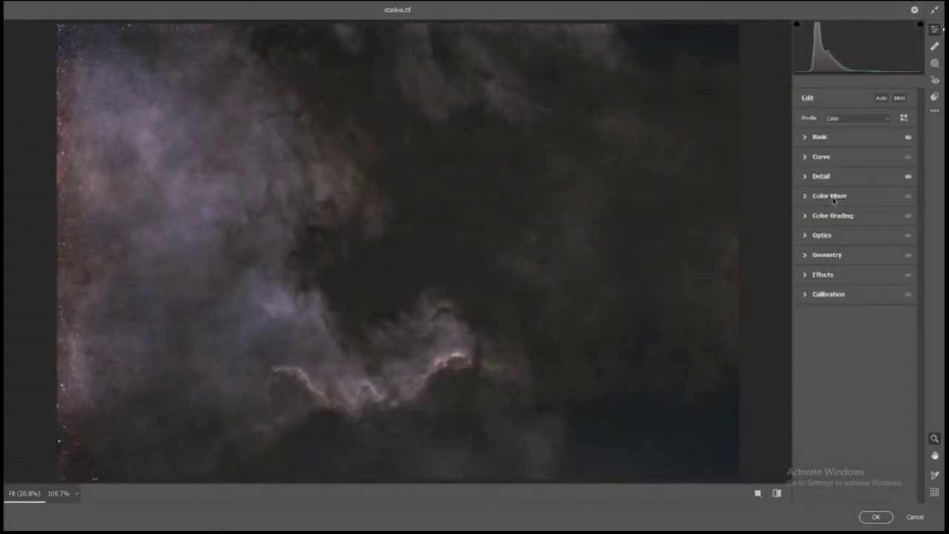
pyautogui.click(838, 158)
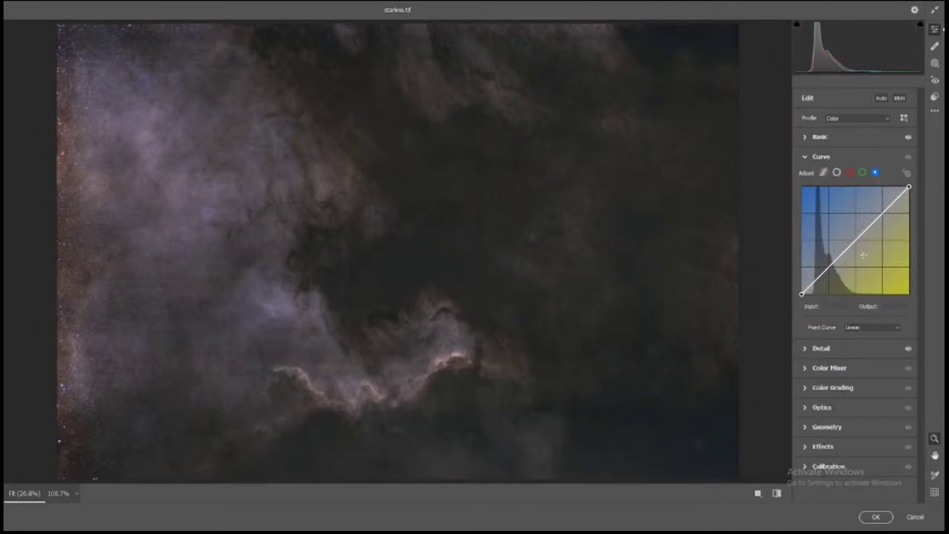
pyautogui.click(831, 265)
pyautogui.moveTo(831, 265); pyautogui.dragTo(830, 261)
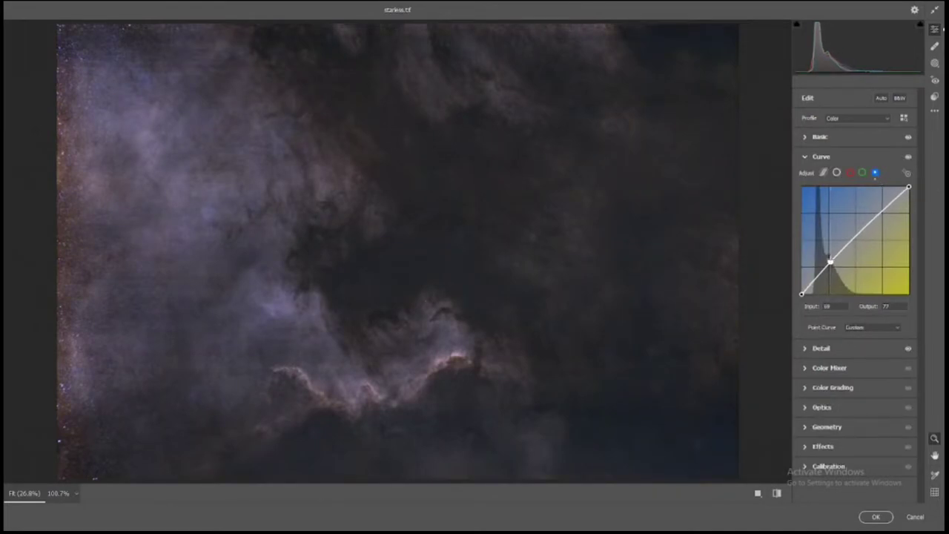
pyautogui.click(815, 280)
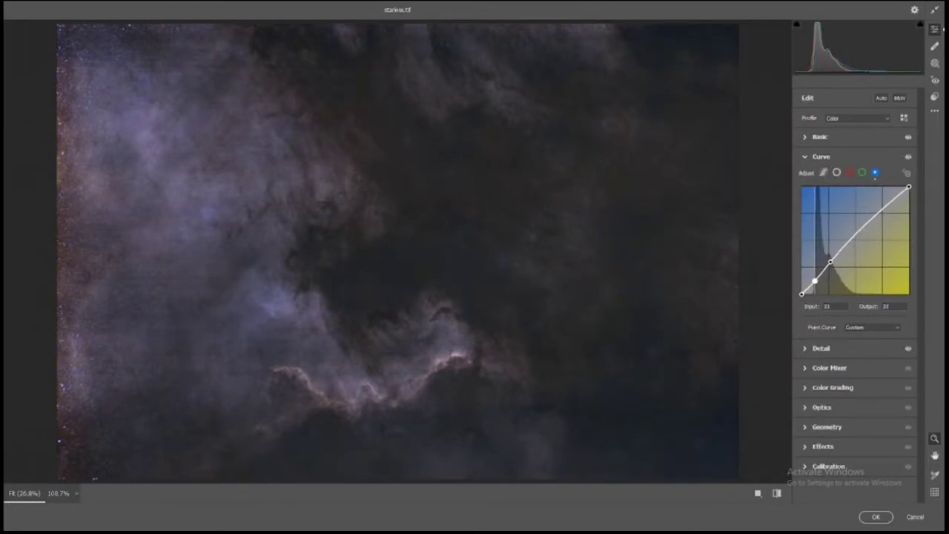
# Pull down the Green and Red curve shadows to cool the tint, then apply Camera Raw
pyautogui.click(862, 173)
pyautogui.click(831, 262)
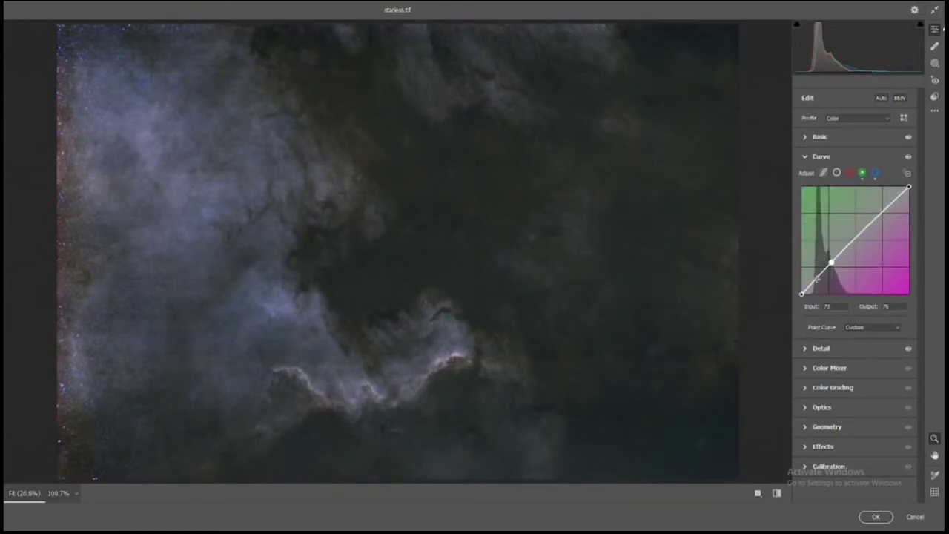
pyautogui.moveTo(814, 279); pyautogui.dragTo(810, 285)
pyautogui.click(850, 173)
pyautogui.click(832, 261)
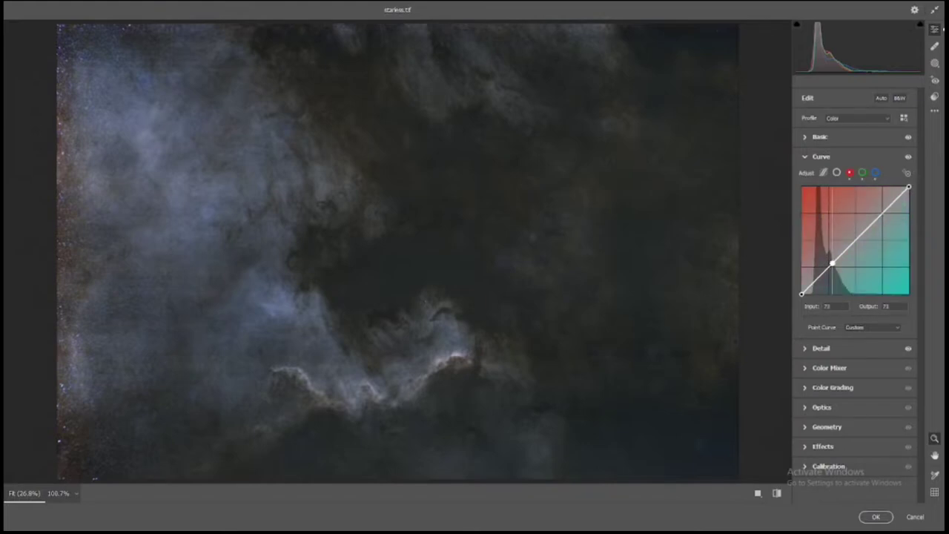
pyautogui.moveTo(820, 279); pyautogui.dragTo(831, 261)
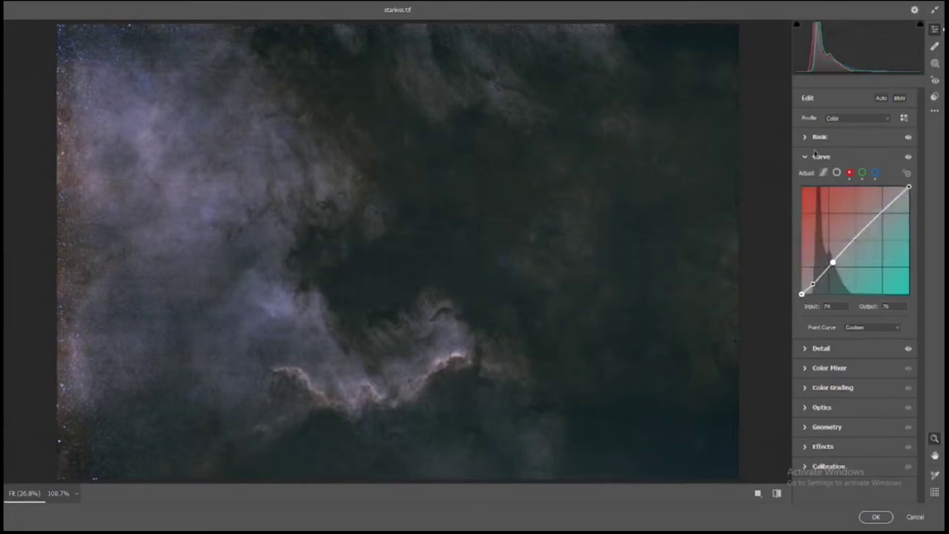
pyautogui.click(864, 174)
pyautogui.moveTo(812, 288); pyautogui.dragTo(811, 287)
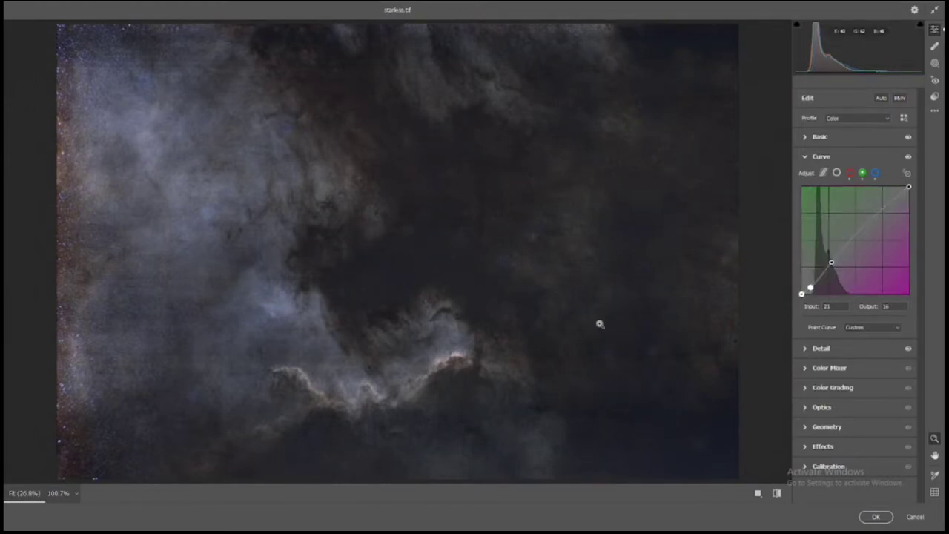
pyautogui.click(876, 517)
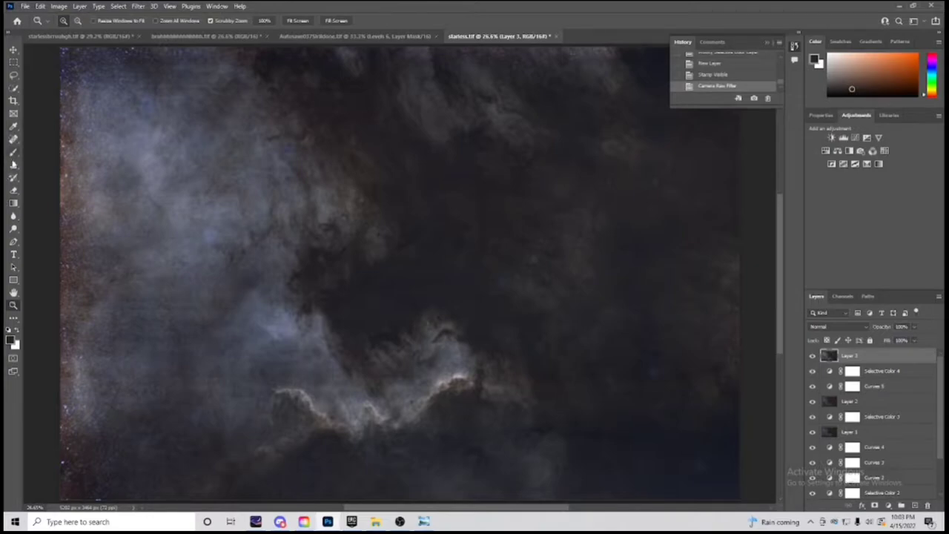
# Crop the ragged star-speckled strip off the image's left and top edges
pyautogui.moveTo(60, 241); pyautogui.dragTo(85, 239)
pyautogui.rightClick(187, 246)
pyautogui.click(217, 253)
pyautogui.click(14, 101)
pyautogui.moveTo(61, 48); pyautogui.dragTo(82, 63)
pyautogui.click(517, 21)
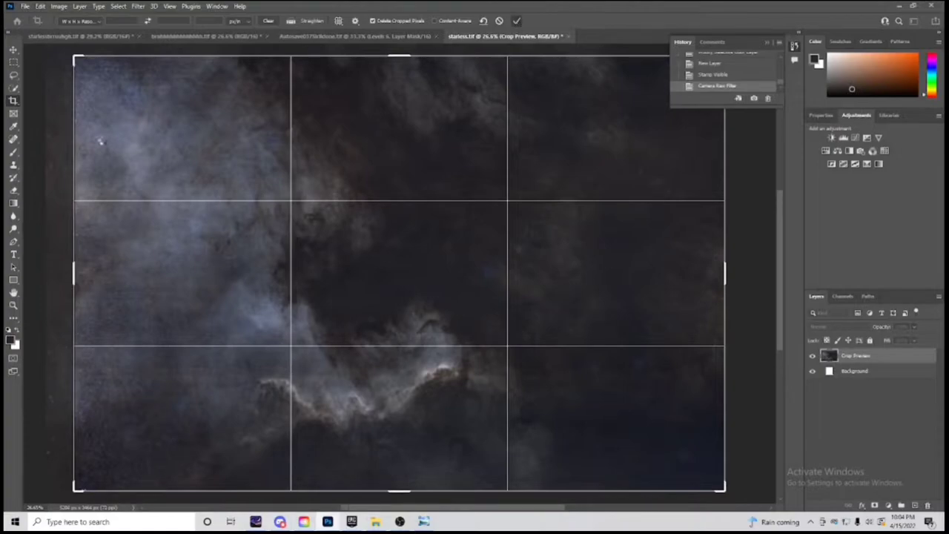
pyautogui.click(13, 305)
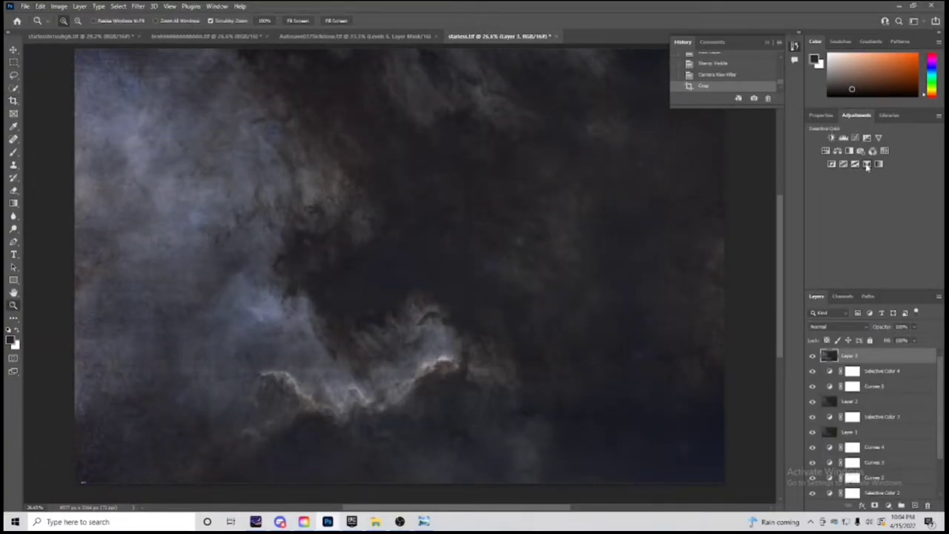
# Add a Selective Color layer and, in Cyans, raise cyan, lower magenta and raise black
pyautogui.click(867, 164)
pyautogui.click(864, 160)
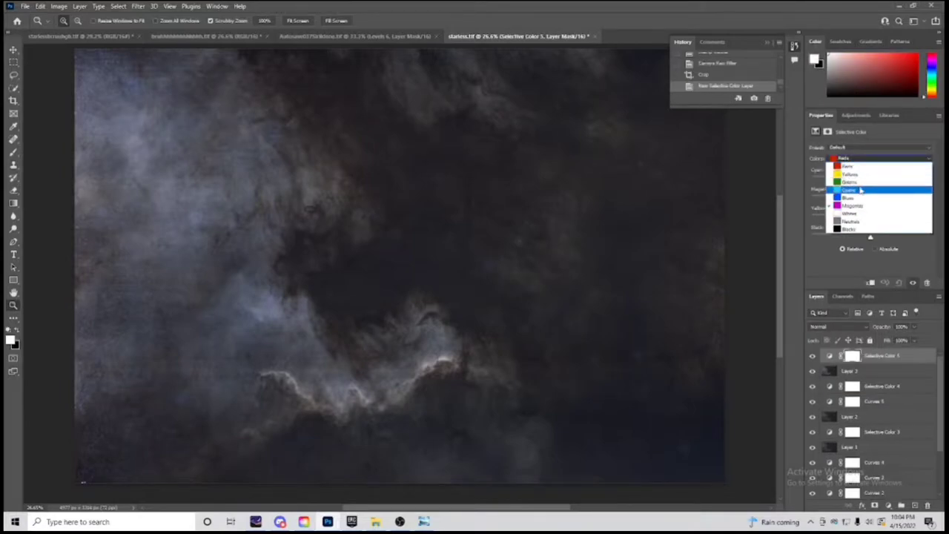
pyautogui.click(859, 192)
pyautogui.moveTo(871, 180); pyautogui.dragTo(929, 180)
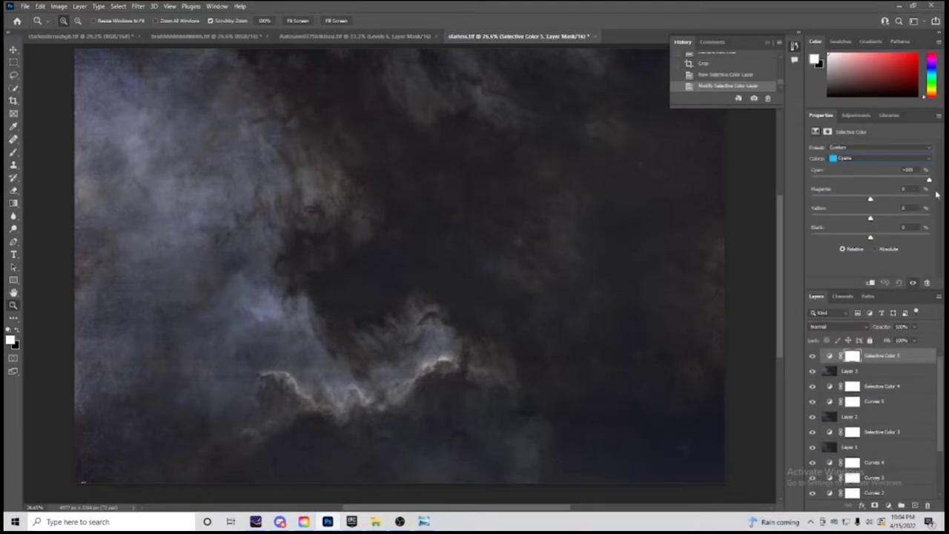
pyautogui.moveTo(811, 180); pyautogui.dragTo(800, 224)
pyautogui.click(855, 238)
pyautogui.moveTo(842, 247); pyautogui.dragTo(866, 250)
# In the Yellows range, pull cyan down to -100 and reduce magenta
pyautogui.click(853, 158)
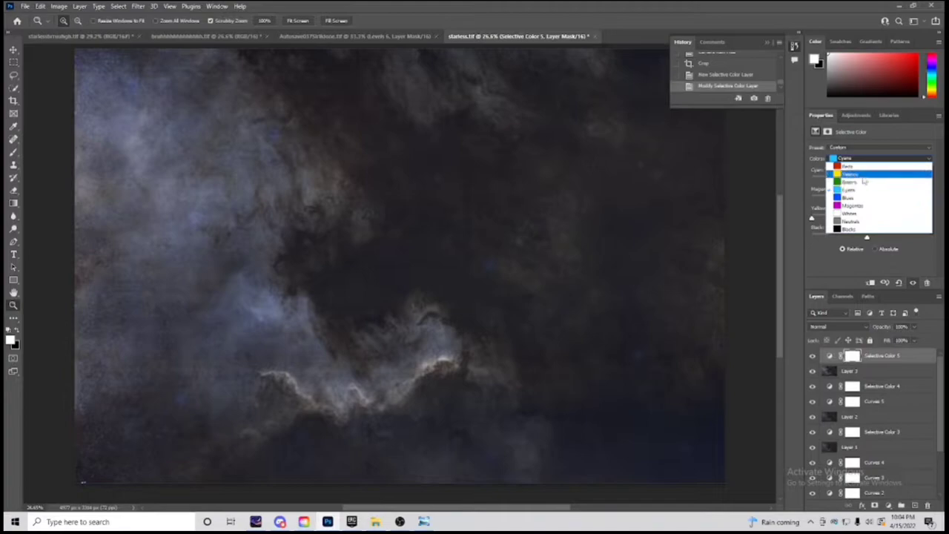
pyautogui.click(841, 178)
pyautogui.moveTo(841, 181); pyautogui.dragTo(812, 181)
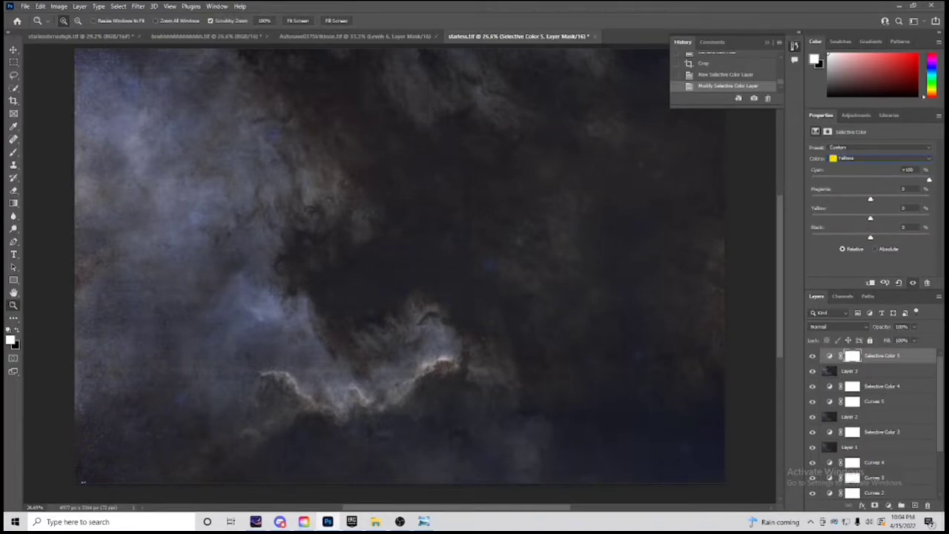
pyautogui.moveTo(871, 199); pyautogui.dragTo(875, 239)
# Add a Hue/Saturation layer with a slight hue nudge, then a default Curves layer
pyautogui.click(857, 117)
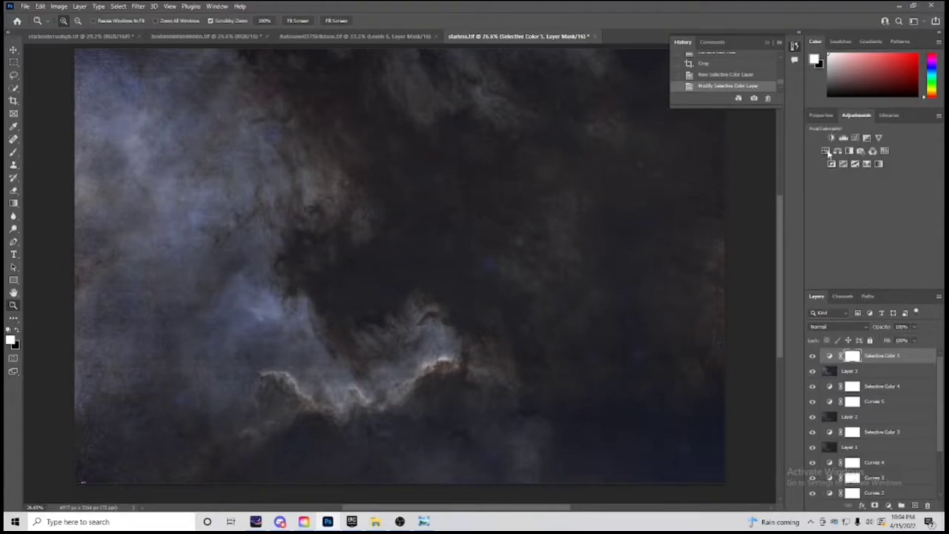
pyautogui.click(826, 152)
pyautogui.moveTo(871, 185); pyautogui.dragTo(870, 189)
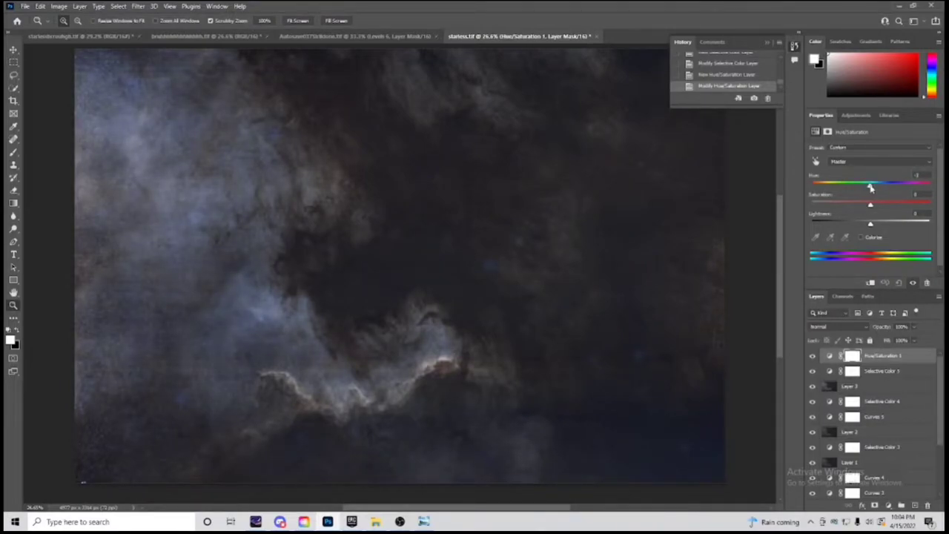
pyautogui.click(854, 116)
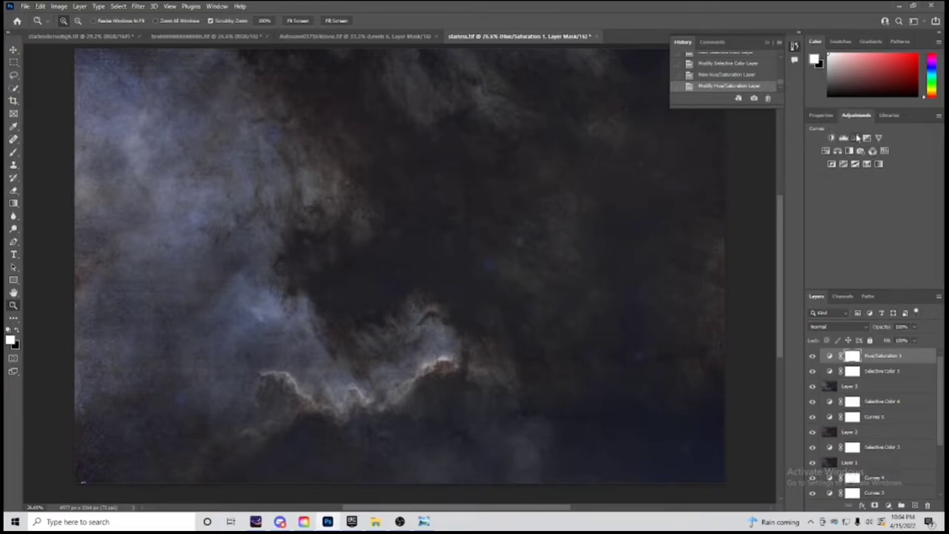
pyautogui.click(857, 138)
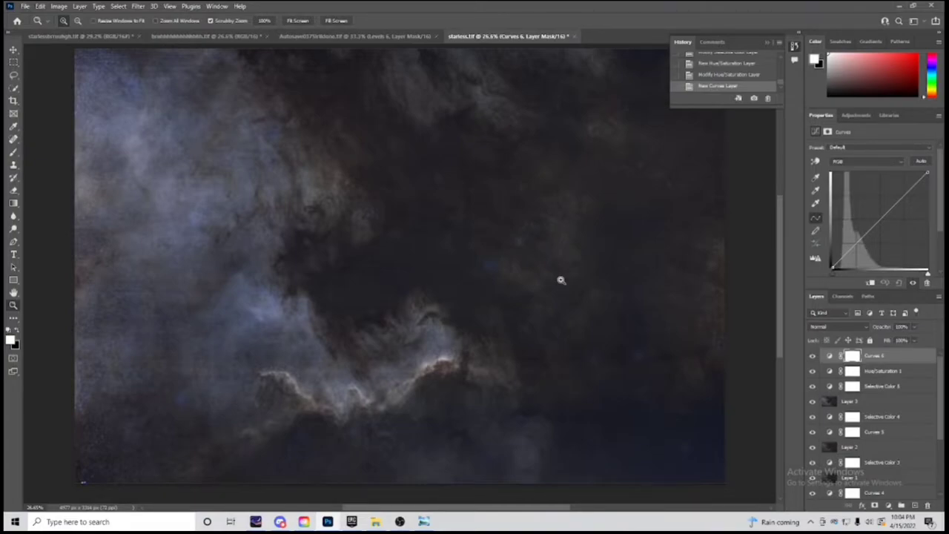
# Zoom to 100% on the blue star blob in the dark sky
pyautogui.moveTo(470, 254); pyautogui.dragTo(482, 261)
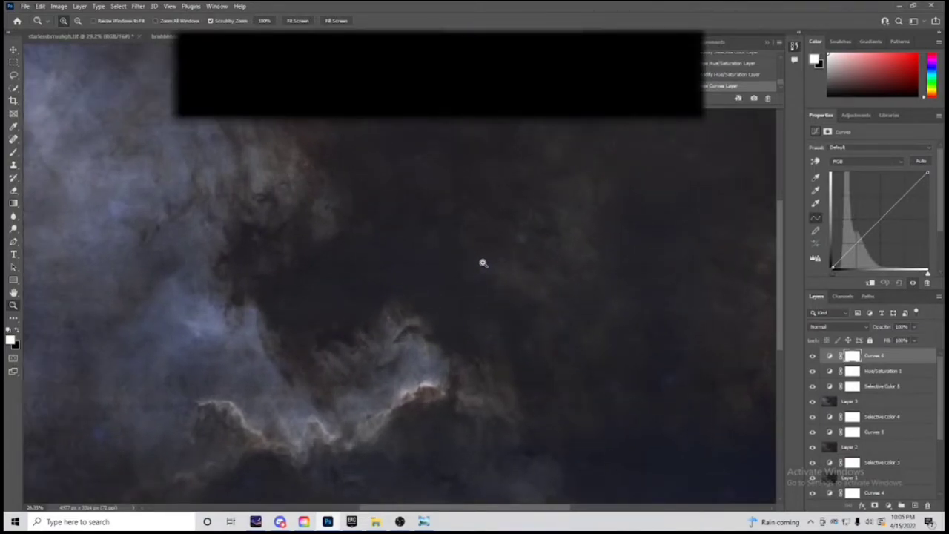
pyautogui.click(478, 269)
pyautogui.click(490, 269)
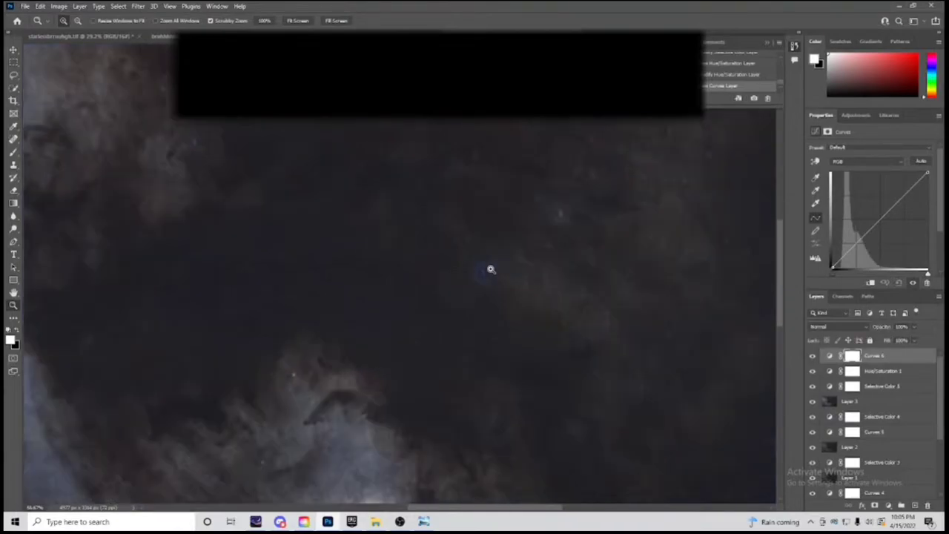
pyautogui.click(491, 276)
pyautogui.rightClick(513, 320)
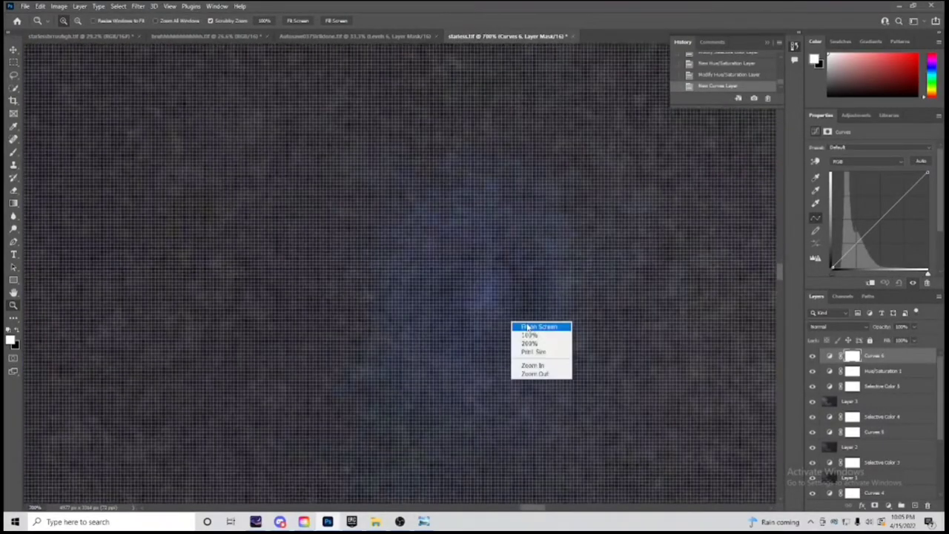
pyautogui.click(528, 326)
pyautogui.moveTo(487, 293); pyautogui.dragTo(494, 269)
# Heal the blue star remnants and small sky spots with an enlarged Spot Healing Brush
pyautogui.click(13, 138)
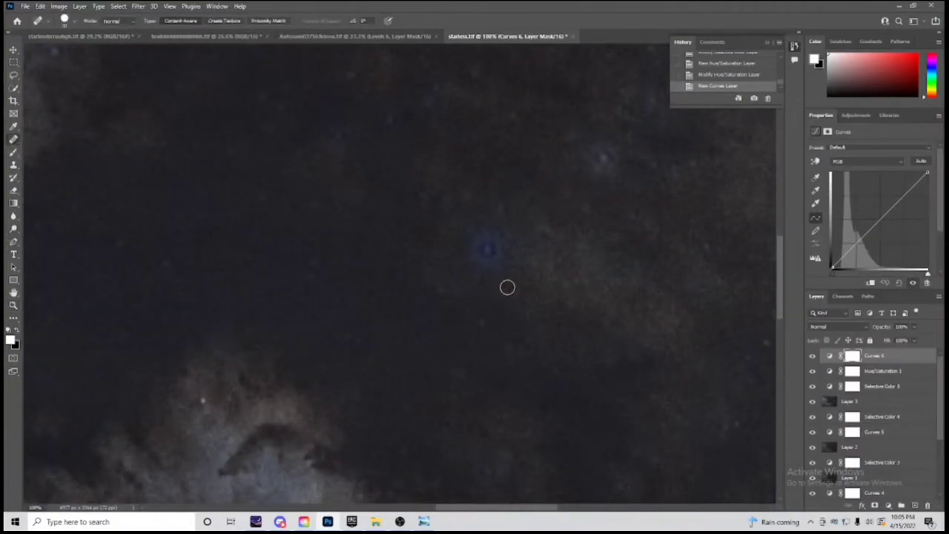
pyautogui.press(']')
pyautogui.press(']')
pyautogui.press(']')
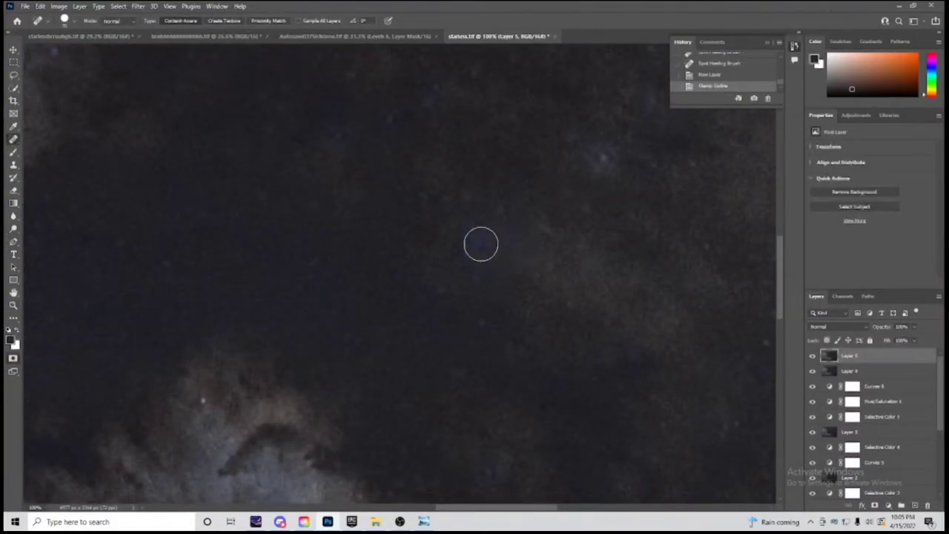
pyautogui.click(481, 244)
pyautogui.click(485, 259)
pyautogui.click(541, 273)
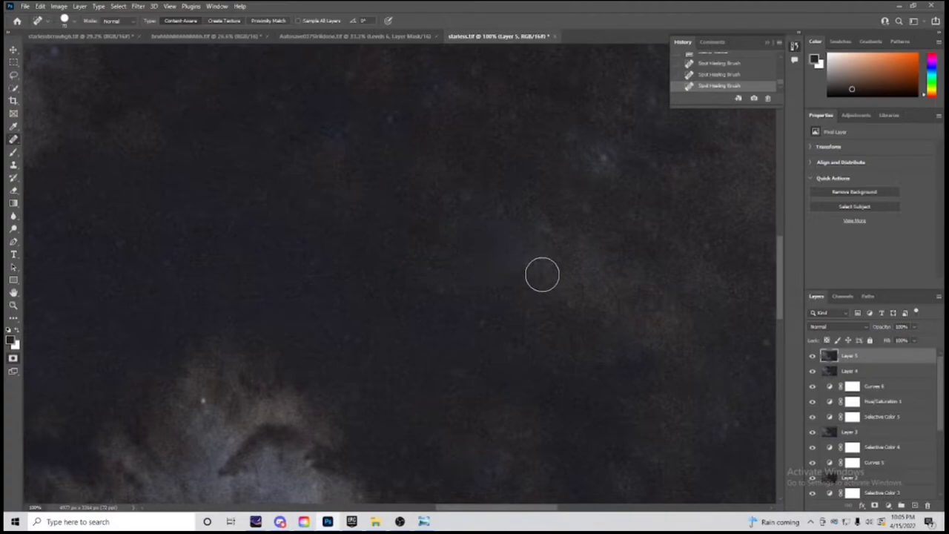
pyautogui.scroll(3, 515, 304)
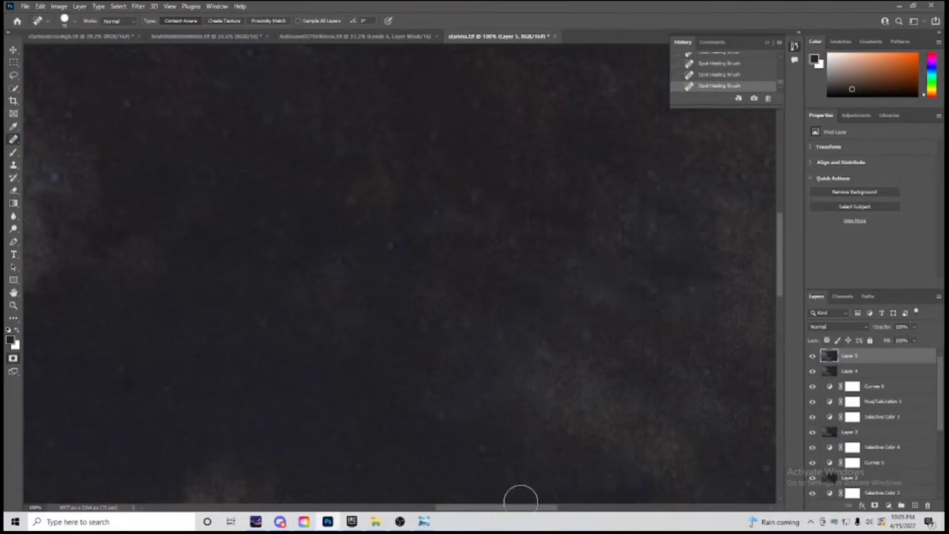
pyautogui.moveTo(517, 509)
pyautogui.mouseDown()
pyautogui.moveTo(445, 502)
pyautogui.moveTo(470, 494)
pyautogui.mouseUp()
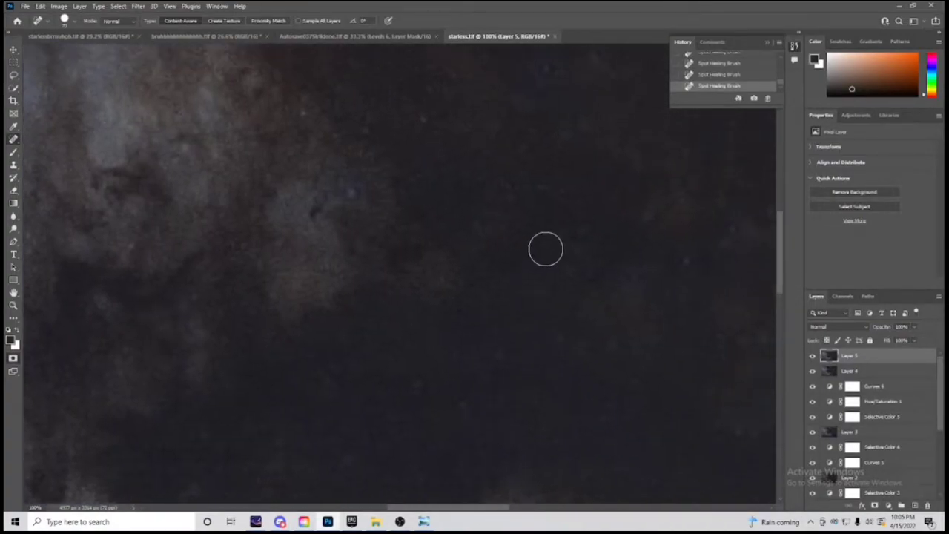
pyautogui.scroll(5, 600, 244)
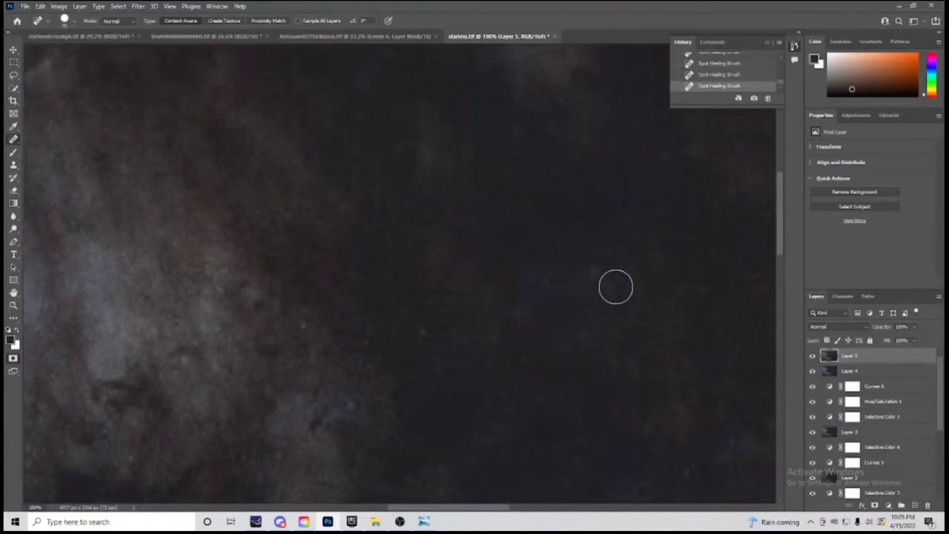
pyautogui.moveTo(562, 289); pyautogui.dragTo(545, 280)
pyautogui.click(351, 400)
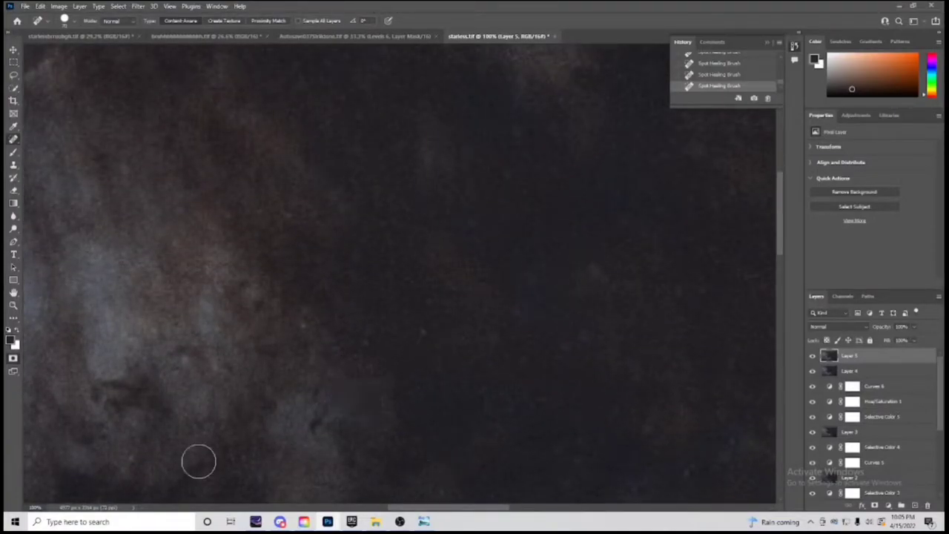
pyautogui.scroll(-1, 543, 352)
# Heal the dark spot at the right edge and the blue spot in the sky right of the nebula
pyautogui.click(13, 305)
pyautogui.rightClick(245, 304)
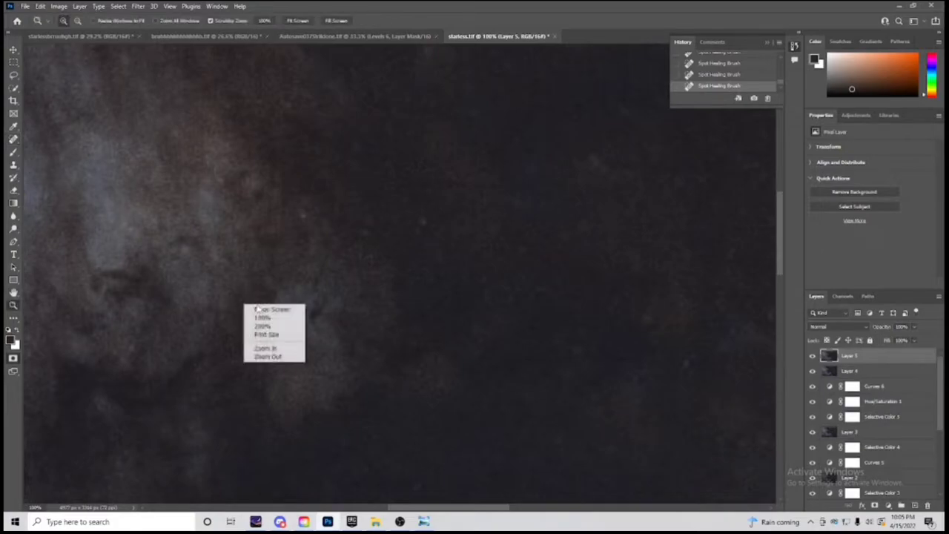
pyautogui.click(273, 310)
pyautogui.click(661, 366)
pyautogui.click(712, 364)
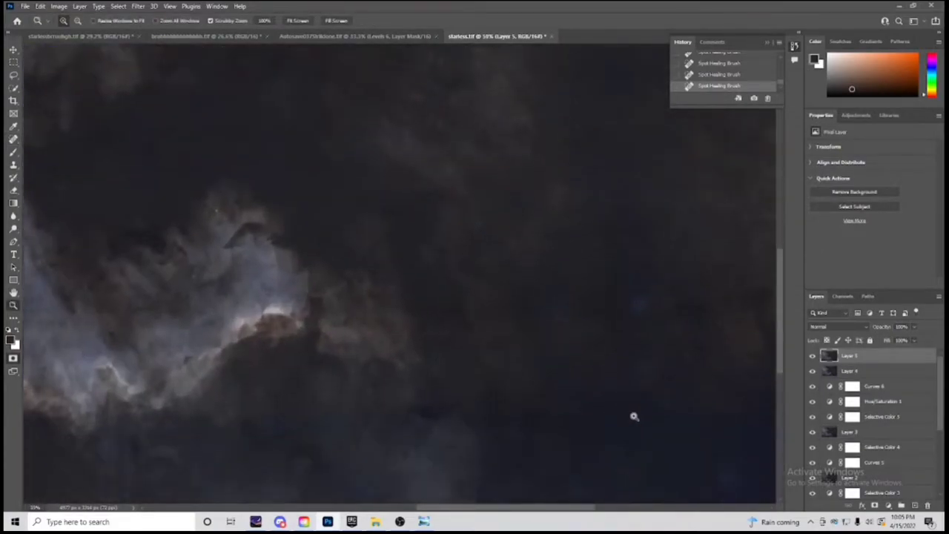
pyautogui.click(753, 460)
pyautogui.hscroll(5, 555, 458)
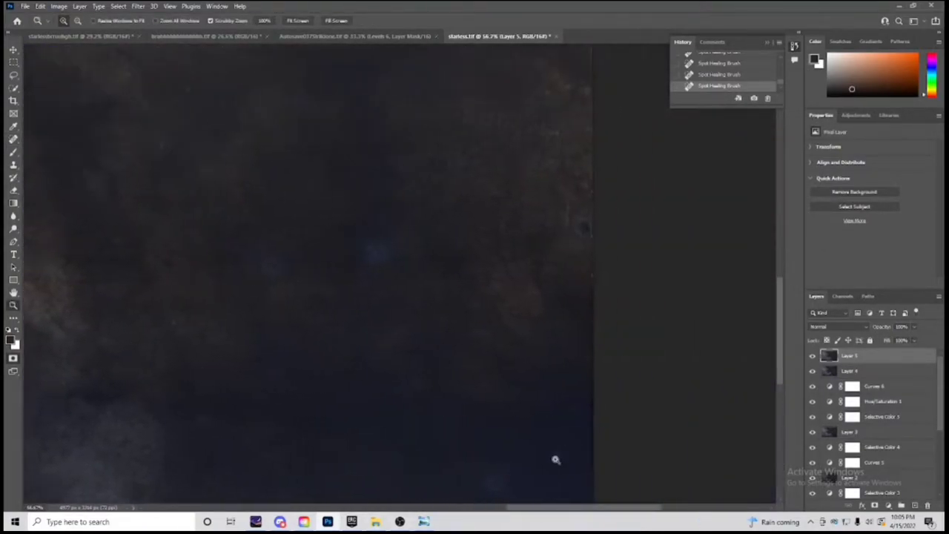
pyautogui.scroll(-1, 254, 218)
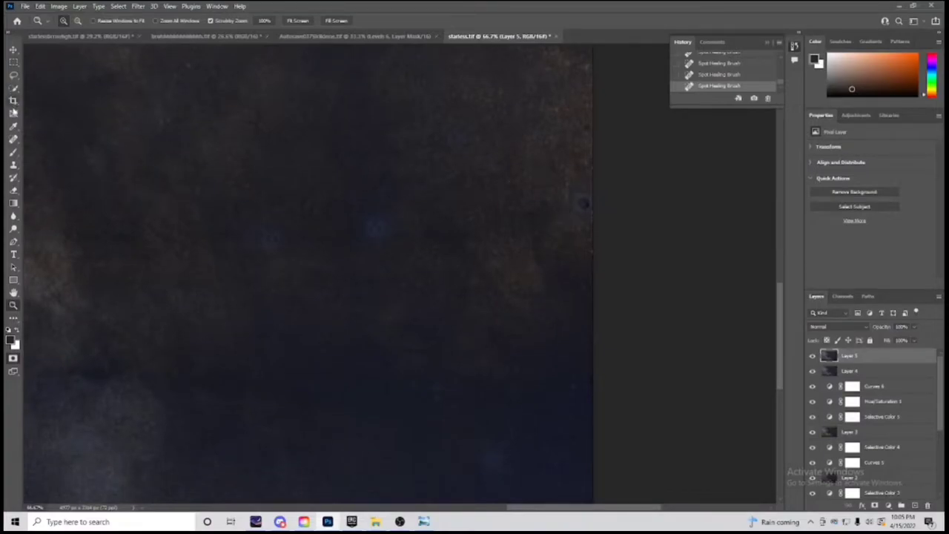
pyautogui.click(14, 139)
pyautogui.click(580, 200)
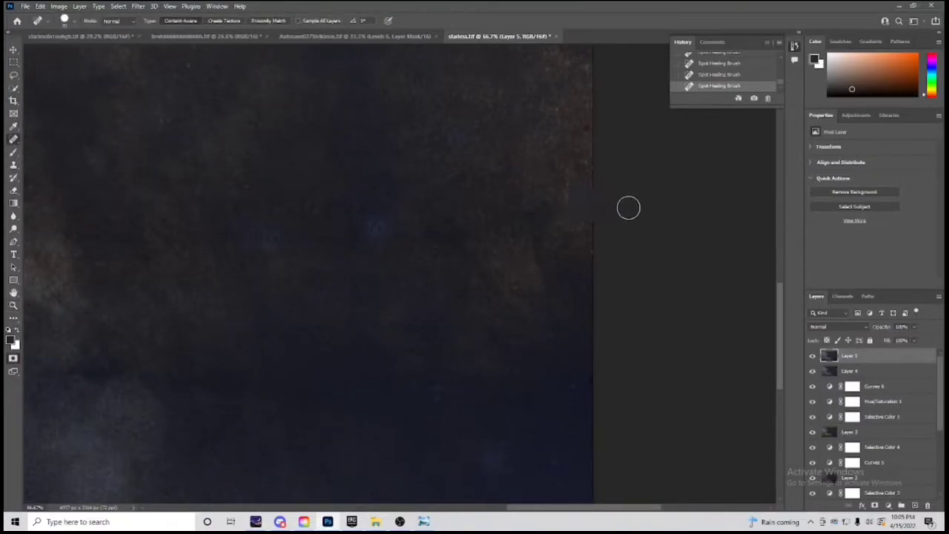
pyautogui.moveTo(361, 225); pyautogui.dragTo(381, 225)
pyautogui.scroll(-5, 458, 275)
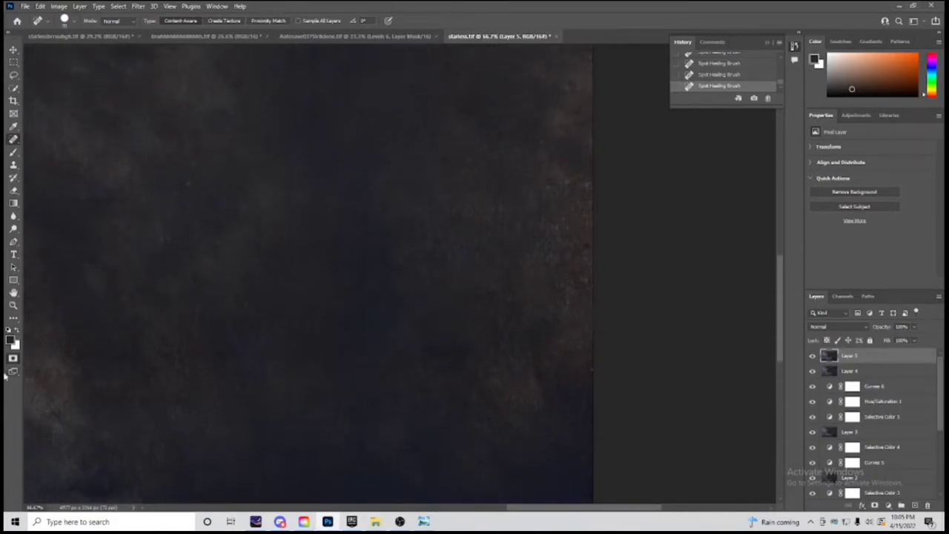
# Inspect the bright nebula ridge up close, then fit the image back on screen
pyautogui.click(13, 305)
pyautogui.rightClick(301, 293)
pyautogui.click(321, 299)
pyautogui.click(439, 386)
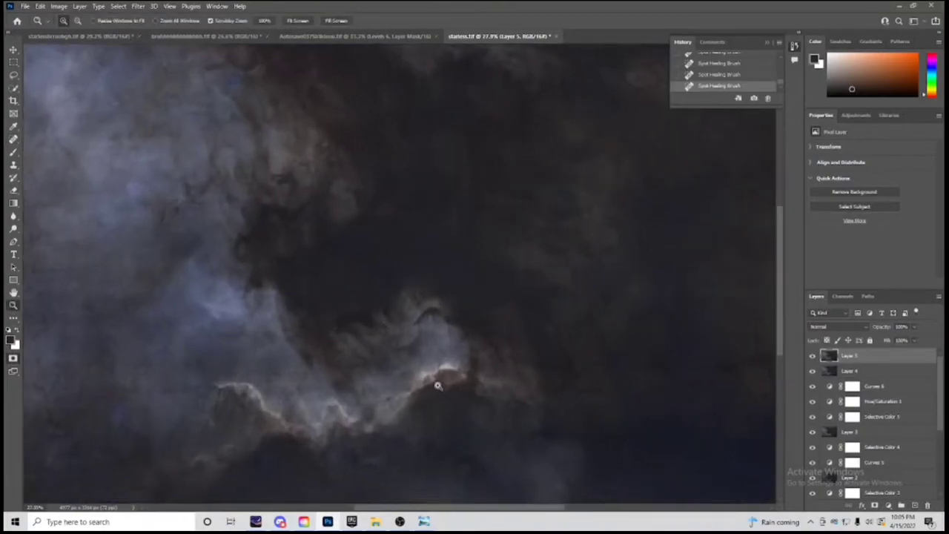
pyautogui.click(438, 386)
pyautogui.click(438, 385)
pyautogui.click(438, 385)
pyautogui.rightClick(438, 385)
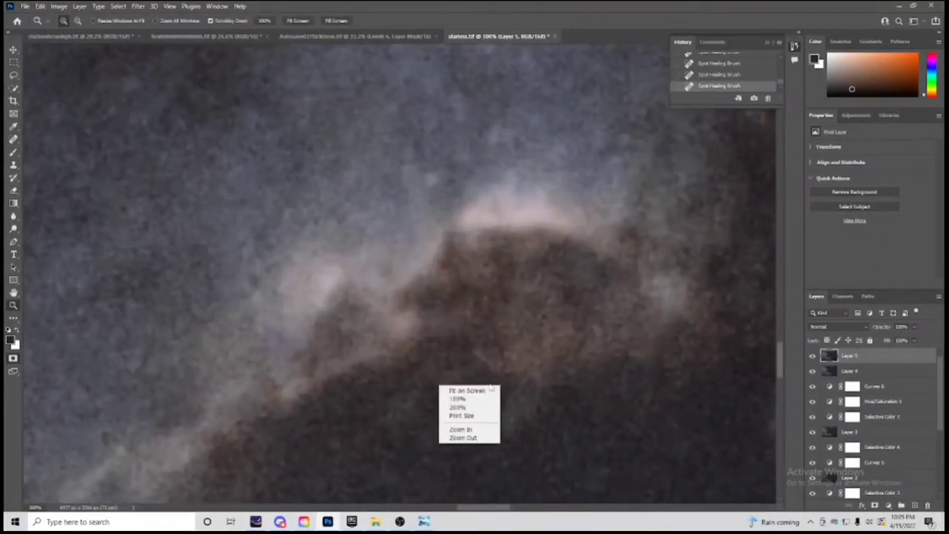
pyautogui.click(465, 390)
pyautogui.rightClick(230, 343)
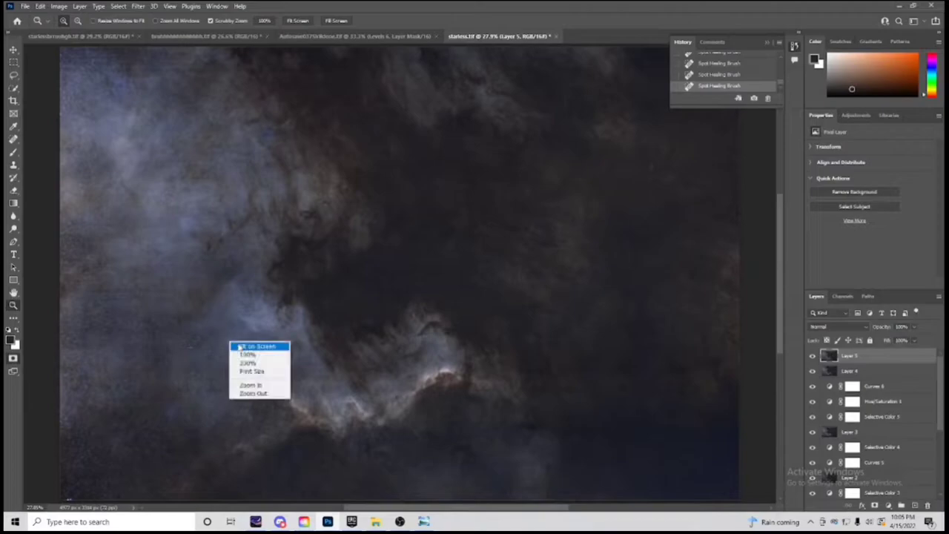
# Add a Curves layer and raise the red channel curve to warm the image
pyautogui.click(238, 347)
pyautogui.click(856, 115)
pyautogui.click(855, 139)
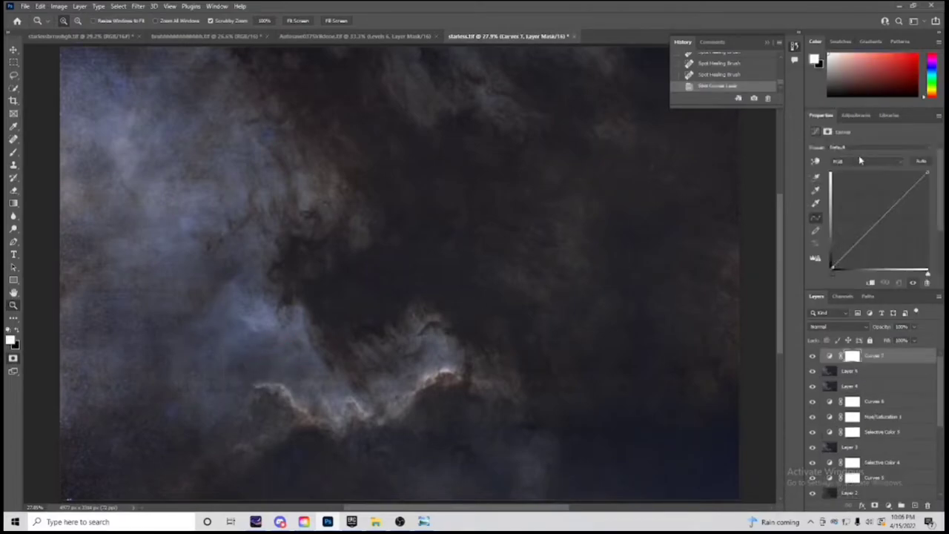
pyautogui.click(856, 162)
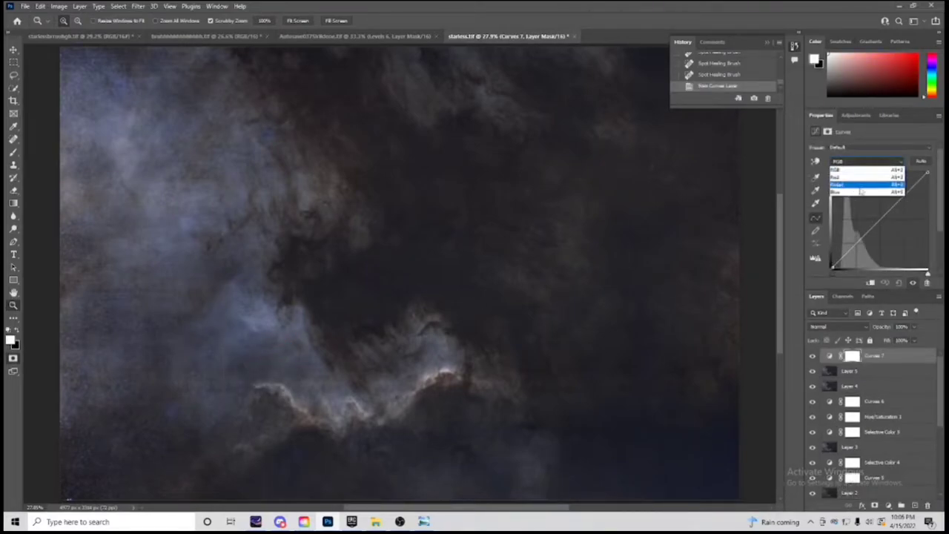
pyautogui.click(845, 192)
pyautogui.click(860, 162)
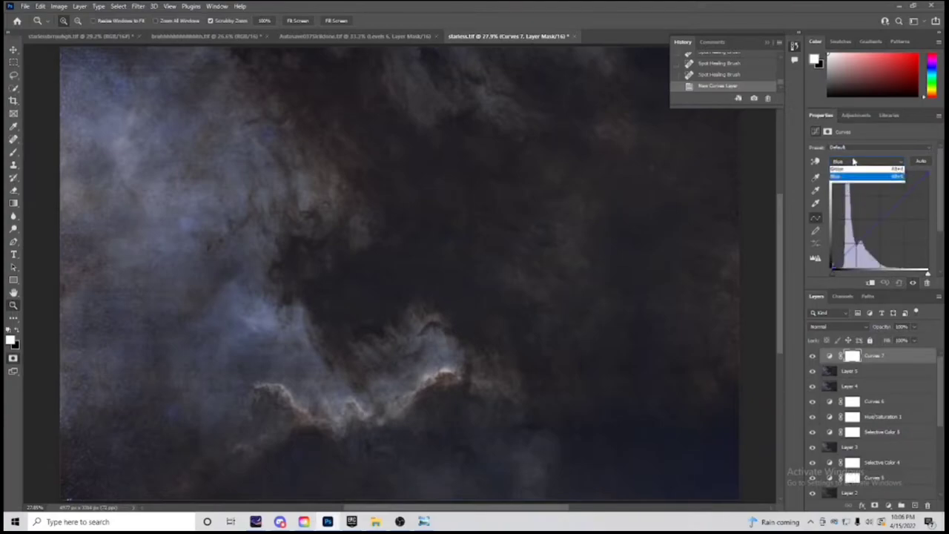
pyautogui.click(846, 177)
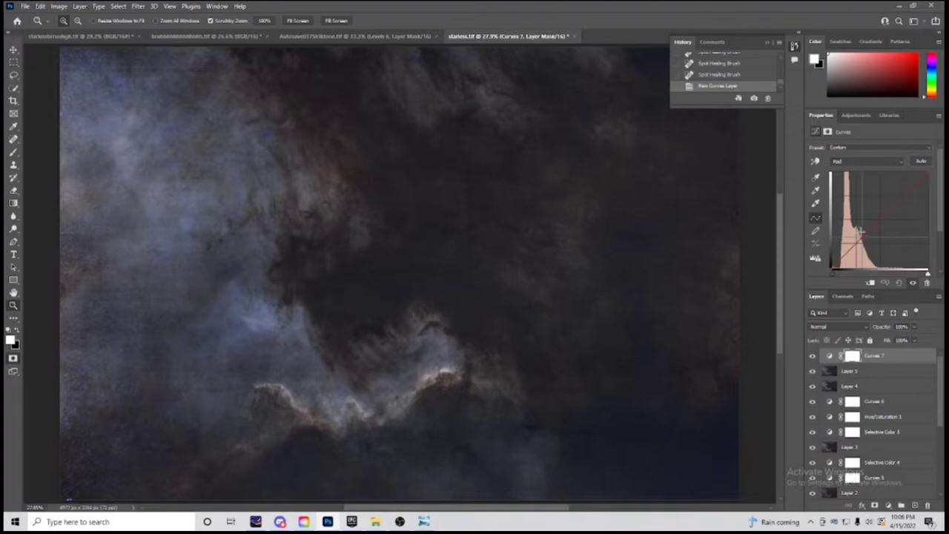
pyautogui.moveTo(859, 236); pyautogui.dragTo(860, 239)
# Pull the blue channel curve down slightly
pyautogui.click(853, 161)
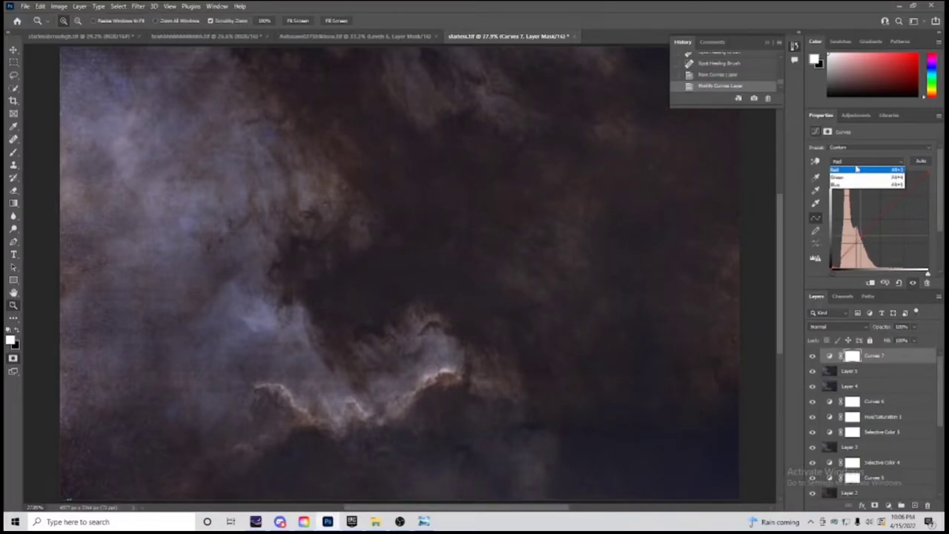
pyautogui.click(849, 192)
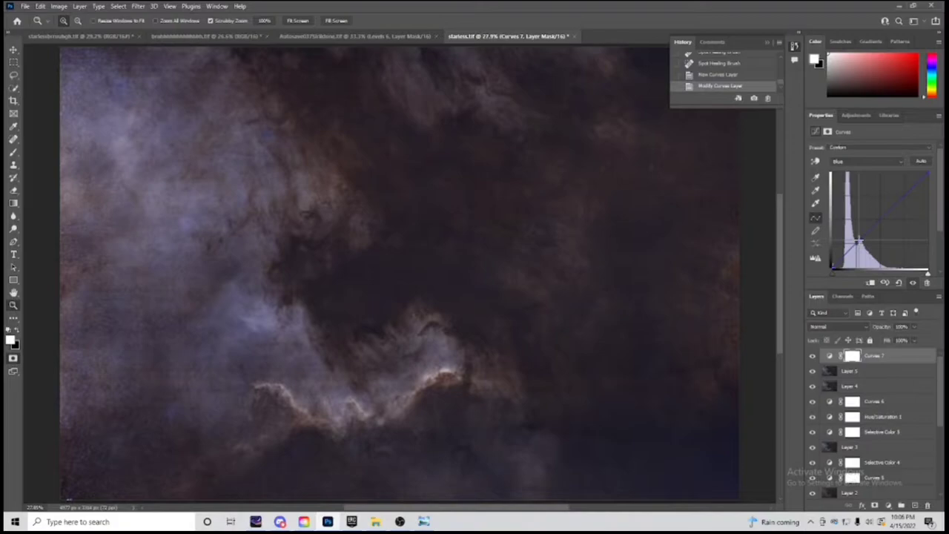
pyautogui.moveTo(859, 241); pyautogui.dragTo(857, 243)
pyautogui.click(284, 355)
pyautogui.click(286, 360)
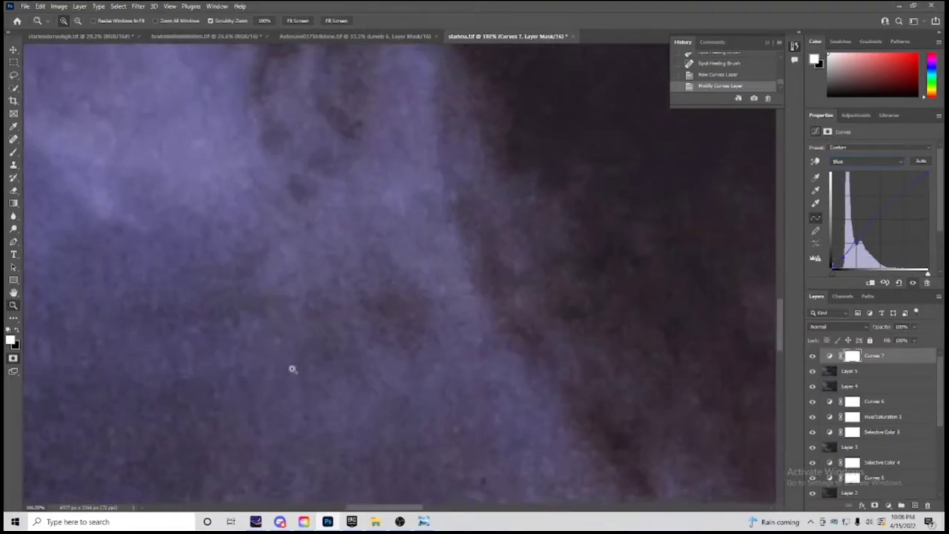
pyautogui.hotkey('ctrl', '0')
# Switch the curve to the green channel and add a new empty layer on top
pyautogui.click(866, 162)
pyautogui.click(867, 184)
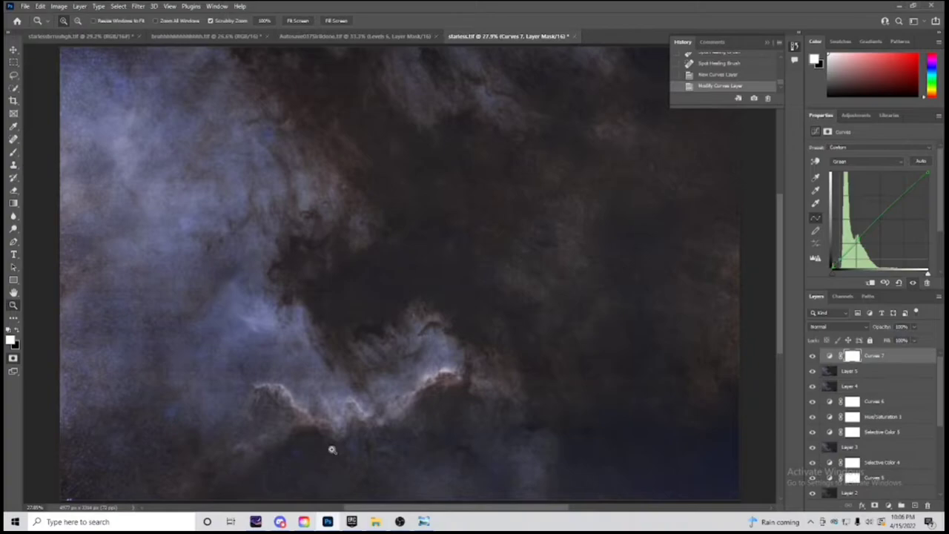
pyautogui.hotkey('ctrl', 'shift', 'alt', 'n')
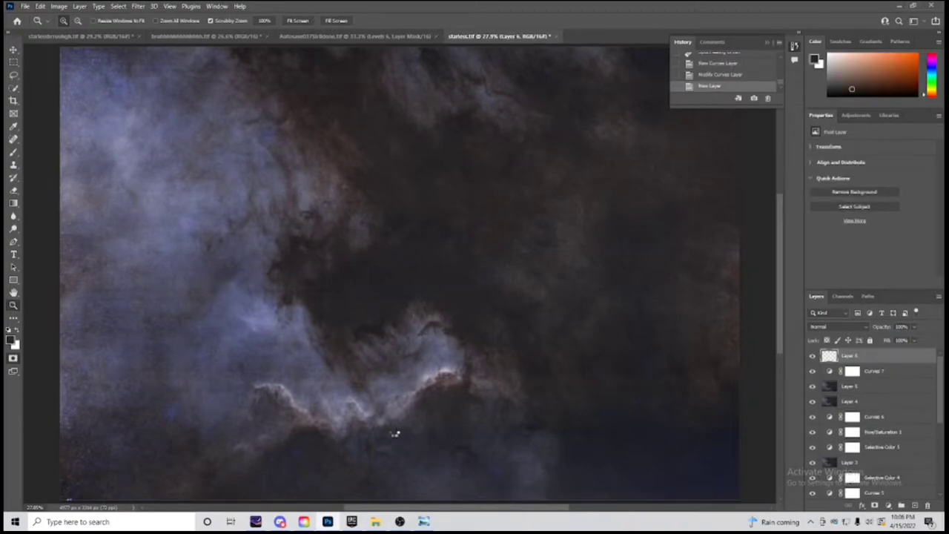
# Stamp all visible layers into Layer 6 and spot-heal the blue blobs along the blue-to-brown cloud edge
pyautogui.hotkey('ctrl', 'shift', 'alt', 'e')
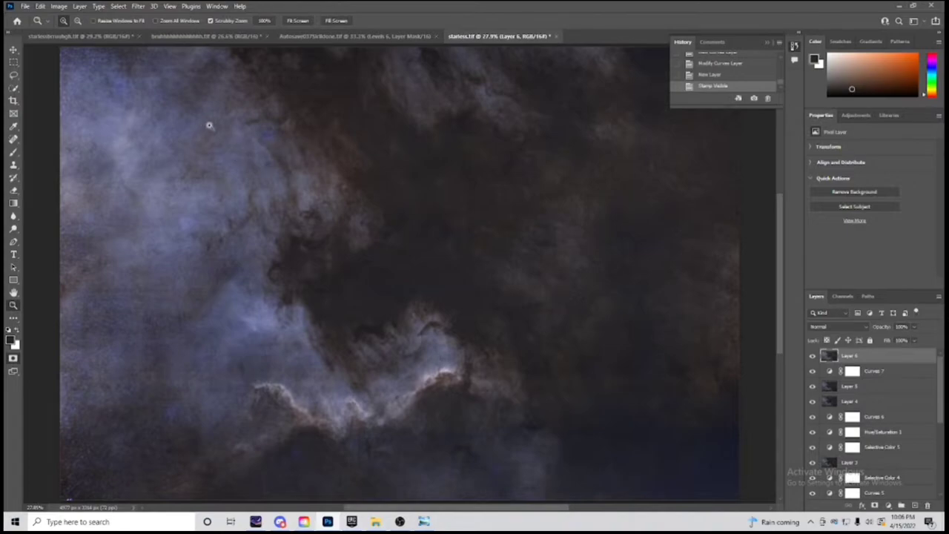
pyautogui.moveTo(267, 133); pyautogui.dragTo(267, 133)
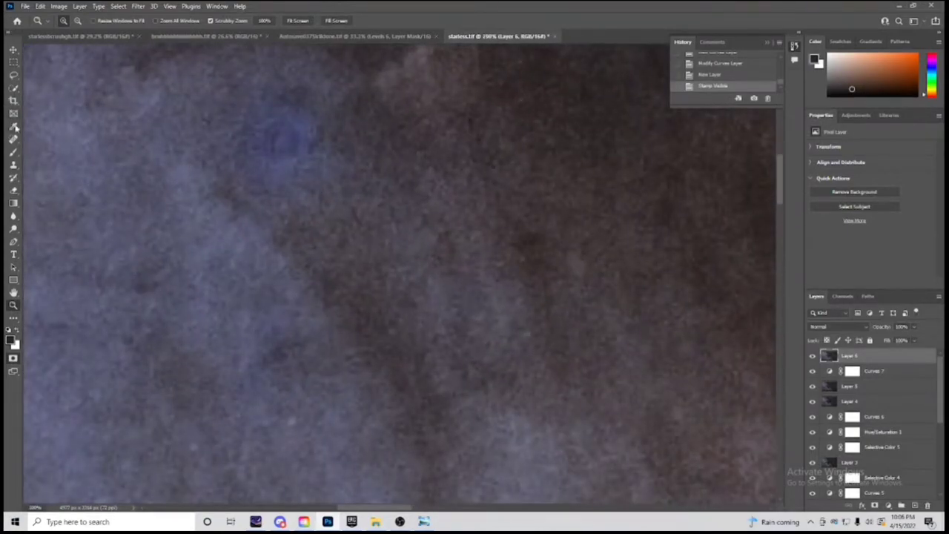
pyautogui.click(13, 138)
pyautogui.click(275, 141)
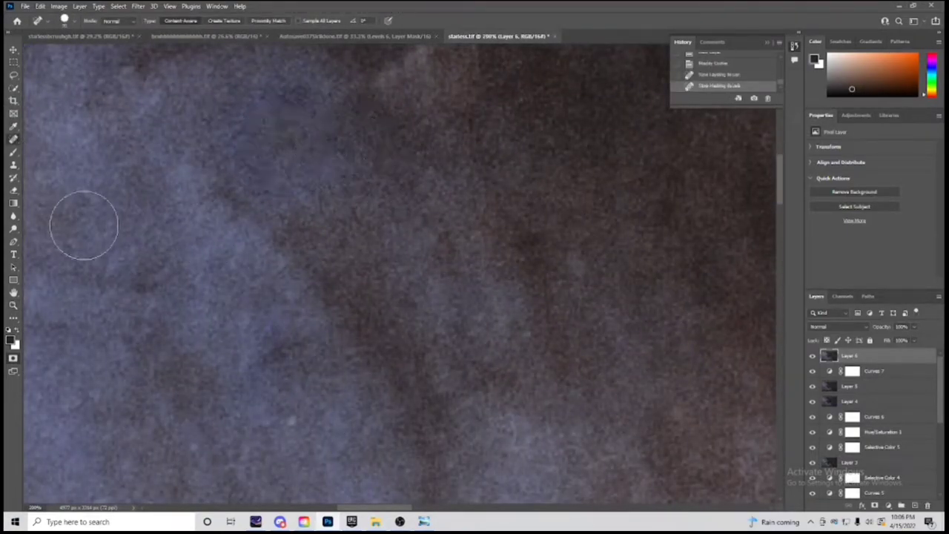
pyautogui.click(253, 132)
pyautogui.click(13, 304)
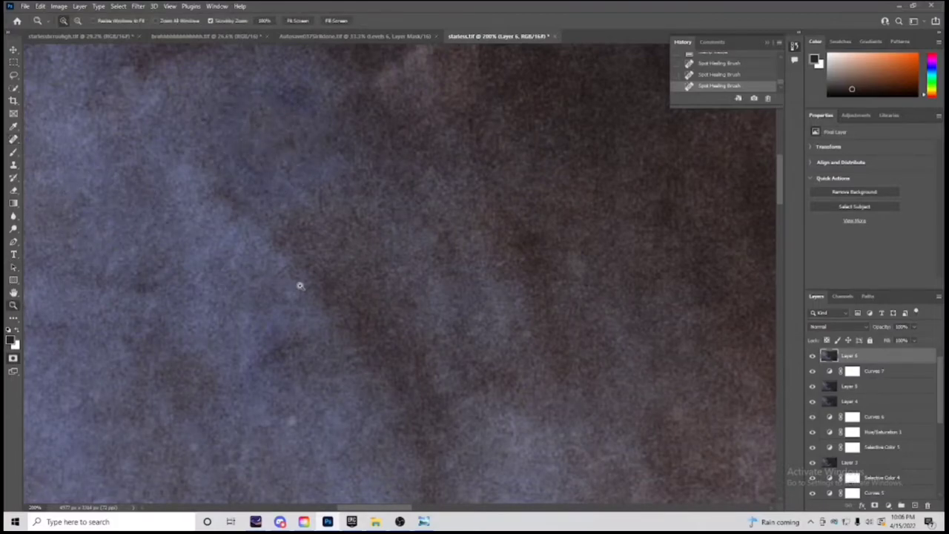
pyautogui.hotkey('ctrl', '0')
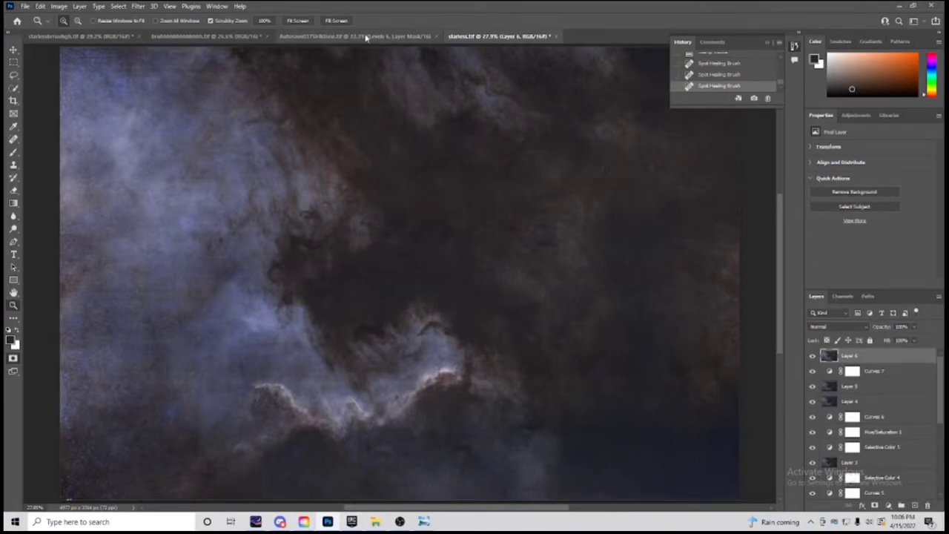
# In the Camera Raw Filter, lift the red curve's midtones with a point anchoring the shadows
pyautogui.click(138, 6)
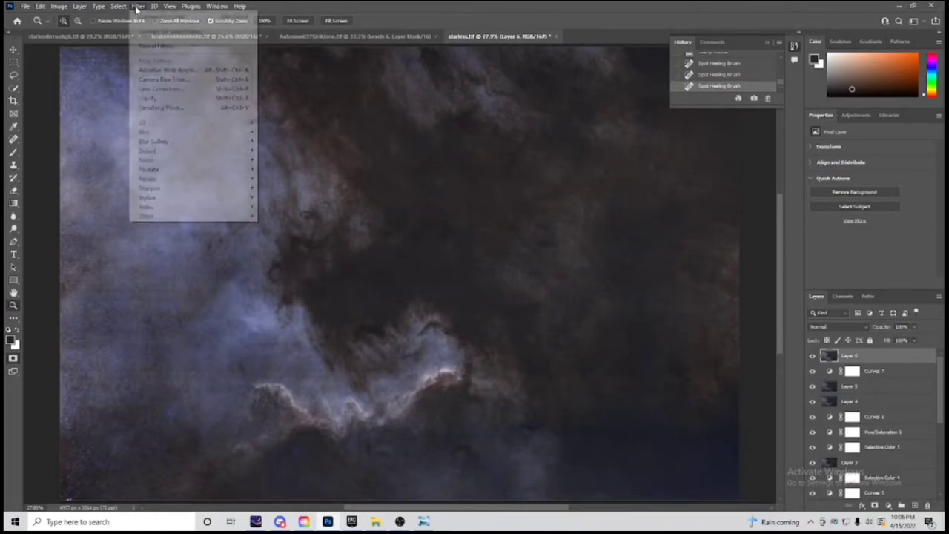
pyautogui.click(201, 83)
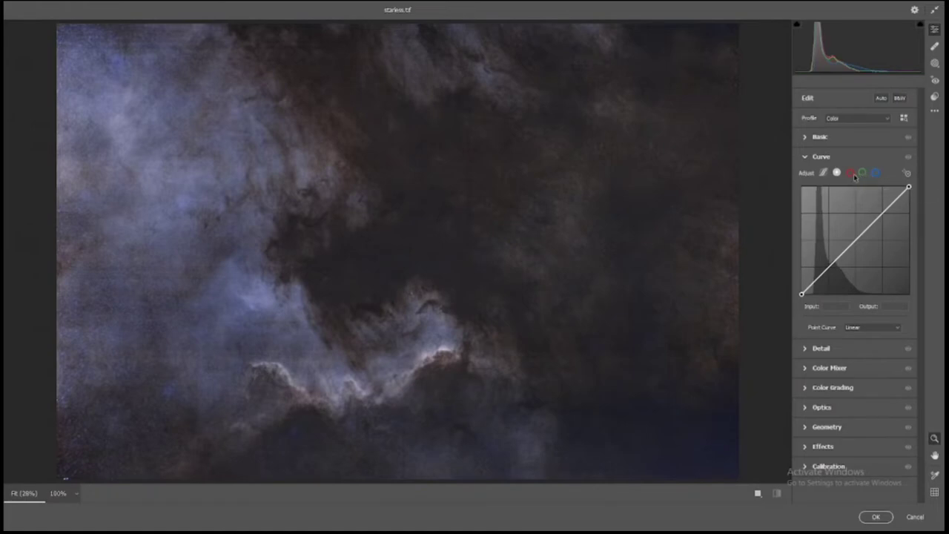
pyautogui.click(850, 173)
pyautogui.moveTo(840, 265); pyautogui.dragTo(833, 262)
pyautogui.click(813, 282)
pyautogui.click(842, 157)
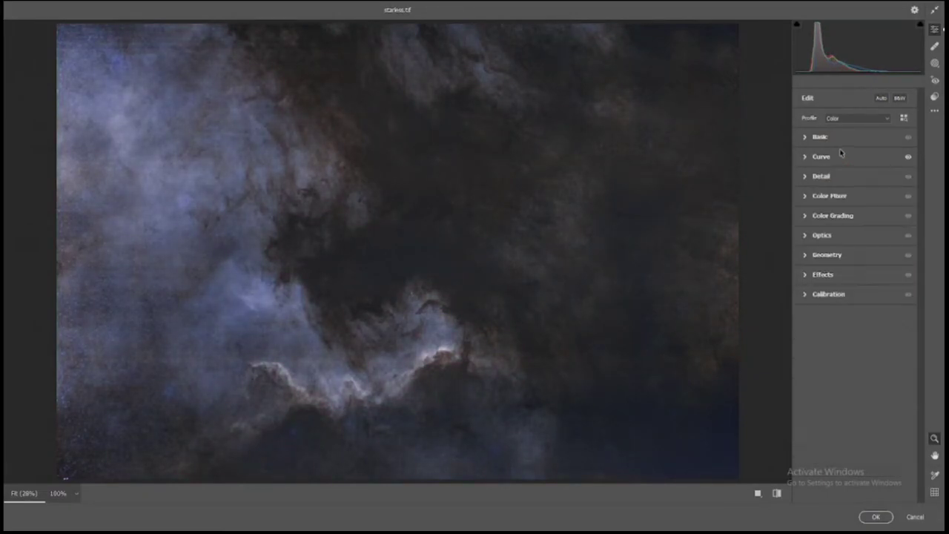
# In Basic, warm Temperature to about +10 and raise Saturation to +29
pyautogui.click(840, 139)
pyautogui.moveTo(855, 175); pyautogui.dragTo(862, 177)
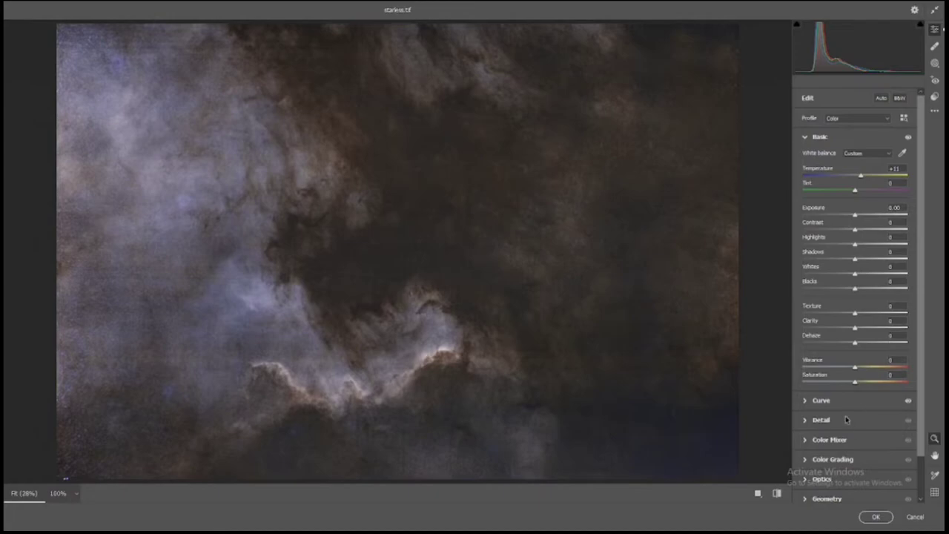
pyautogui.moveTo(857, 382); pyautogui.dragTo(871, 381)
# Apply the Camera Raw changes, then add a Curves layer with its green curve raised at the midpoint
pyautogui.click(876, 517)
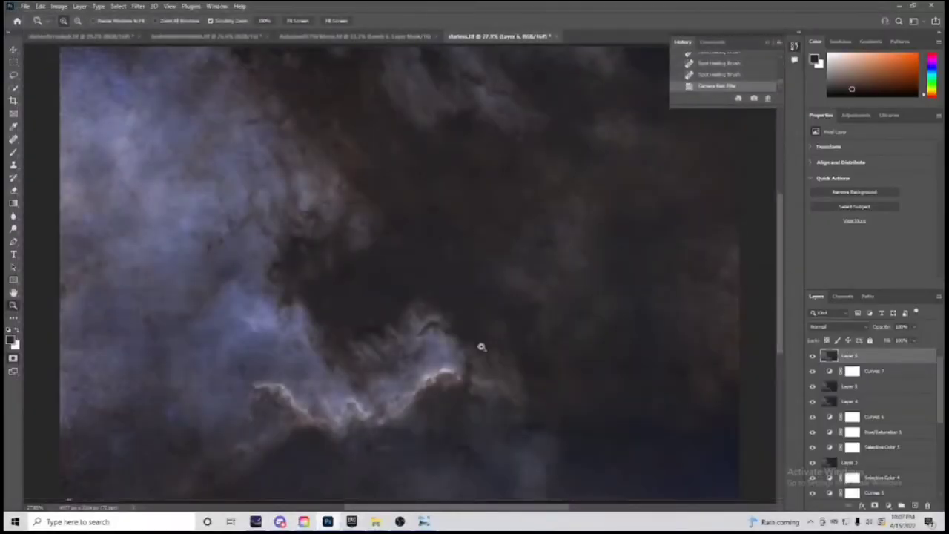
pyautogui.click(856, 115)
pyautogui.click(856, 138)
pyautogui.click(854, 162)
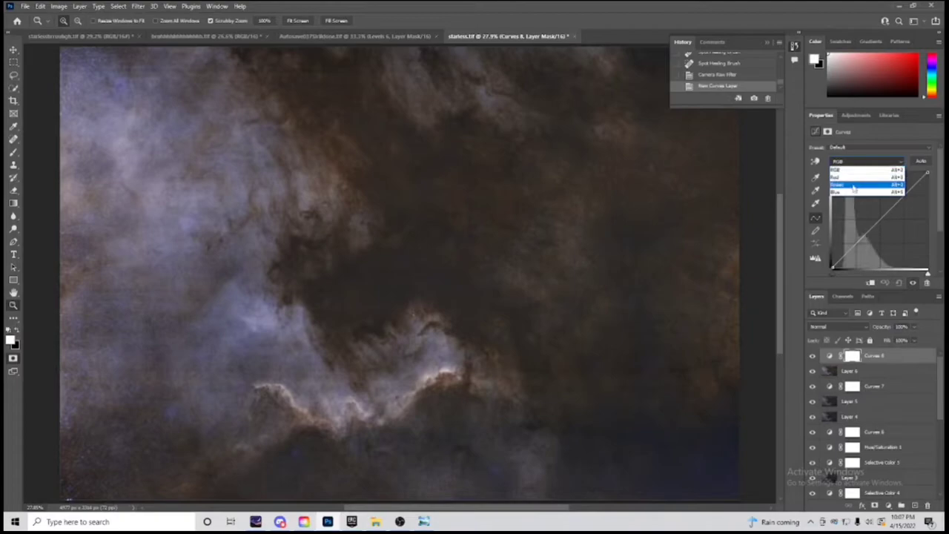
pyautogui.click(852, 192)
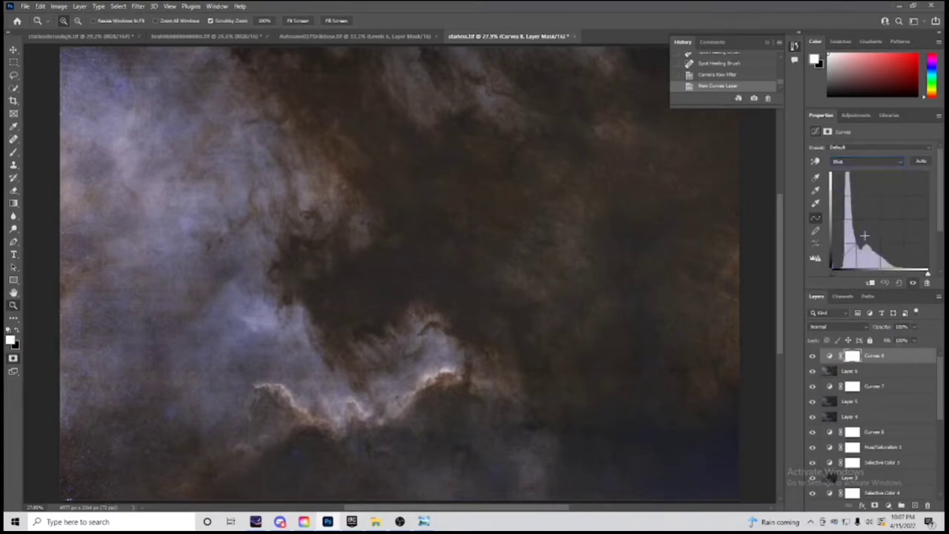
pyautogui.click(849, 161)
pyautogui.click(850, 182)
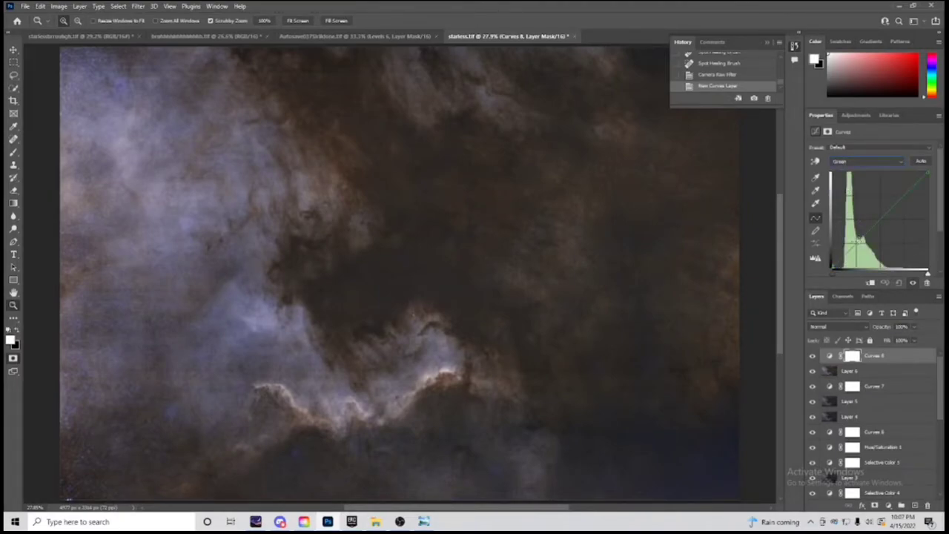
pyautogui.moveTo(859, 241); pyautogui.dragTo(856, 236)
pyautogui.moveTo(858, 216); pyautogui.dragTo(858, 199)
pyautogui.scroll(-1, 853, 445)
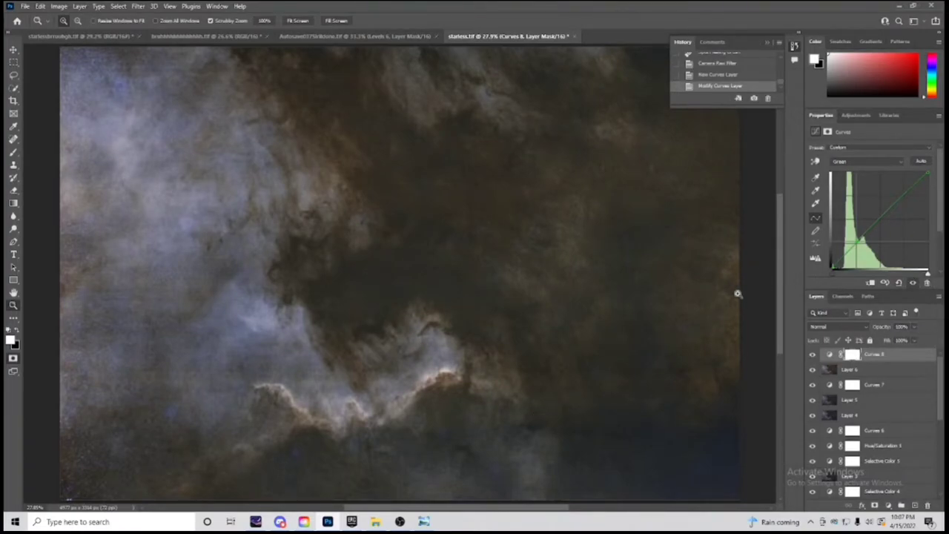
# Add a new layer and flatten the image into a single Background
pyautogui.hotkey('ctrl', 'shift', 'alt', 'n')
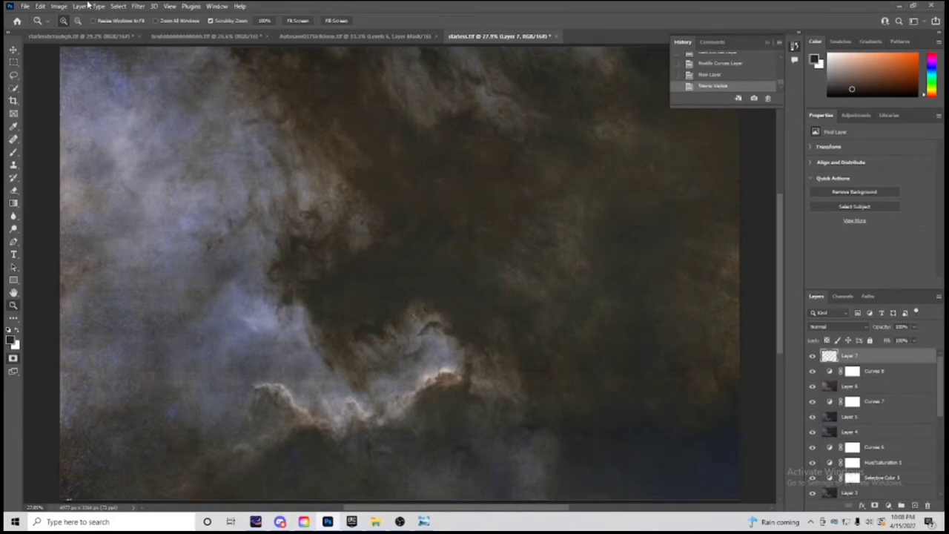
pyautogui.click(79, 6)
pyautogui.keyDown('alt'); pyautogui.click(125, 389); pyautogui.keyUp('alt')
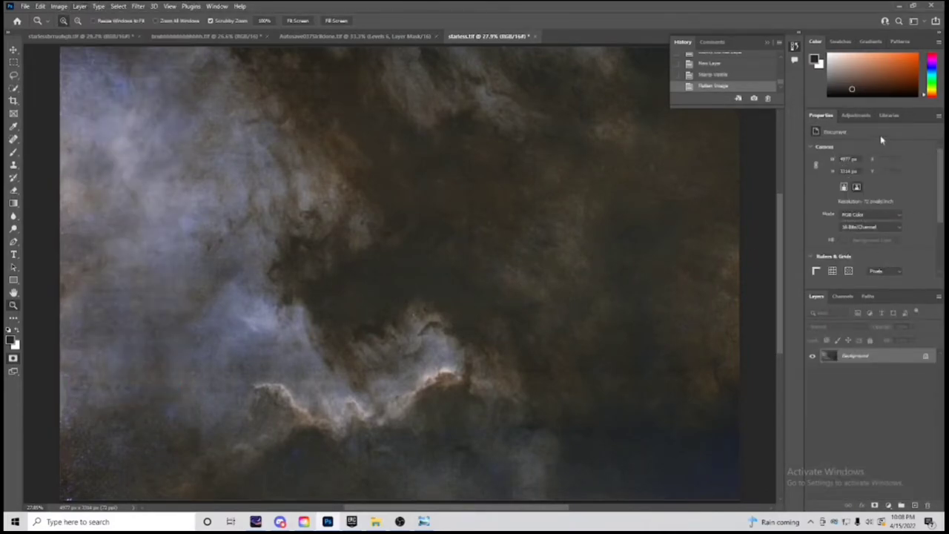
# Add a Curves layer that lifts the green curve and nudges the blue curve up slightly
pyautogui.click(855, 115)
pyautogui.click(858, 139)
pyautogui.click(890, 160)
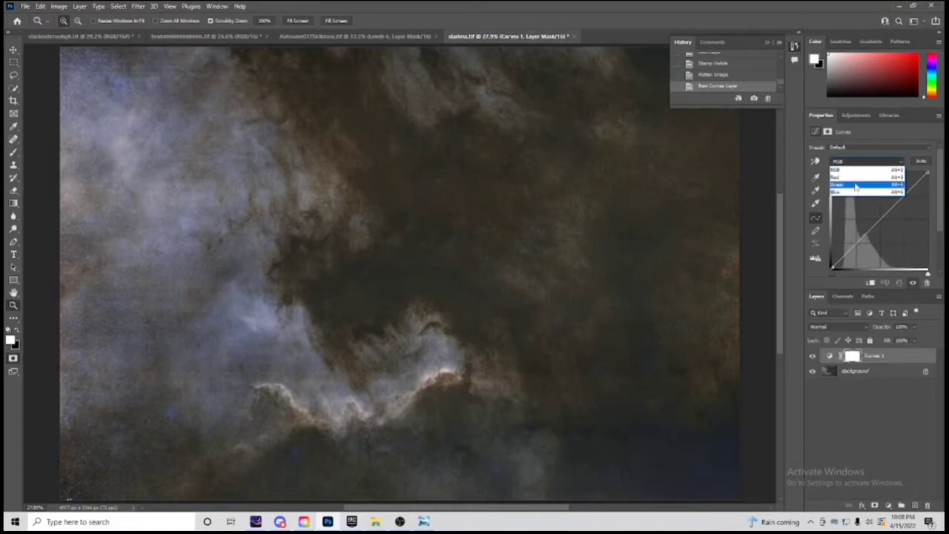
pyautogui.click(874, 177)
pyautogui.click(862, 239)
pyautogui.moveTo(862, 240); pyautogui.dragTo(862, 237)
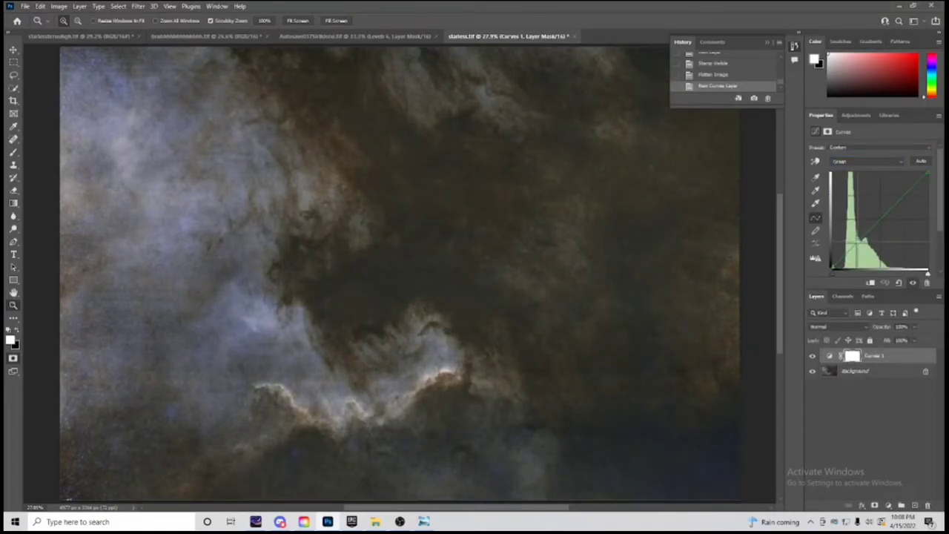
pyautogui.click(863, 161)
pyautogui.click(854, 187)
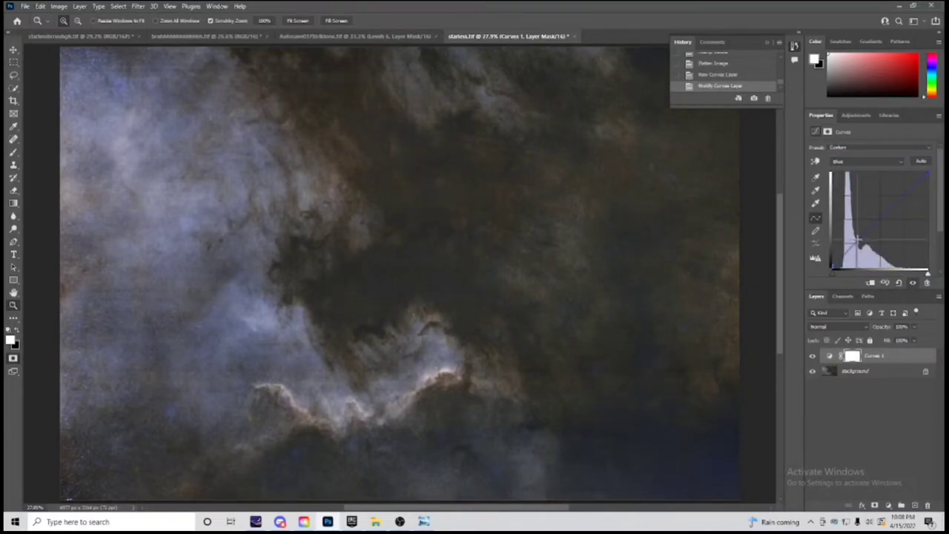
pyautogui.moveTo(858, 238); pyautogui.dragTo(857, 236)
# Add a Selective Color layer with cyan pulled to -17, then test the Cyan slider in Cyans
pyautogui.click(856, 115)
pyautogui.click(867, 166)
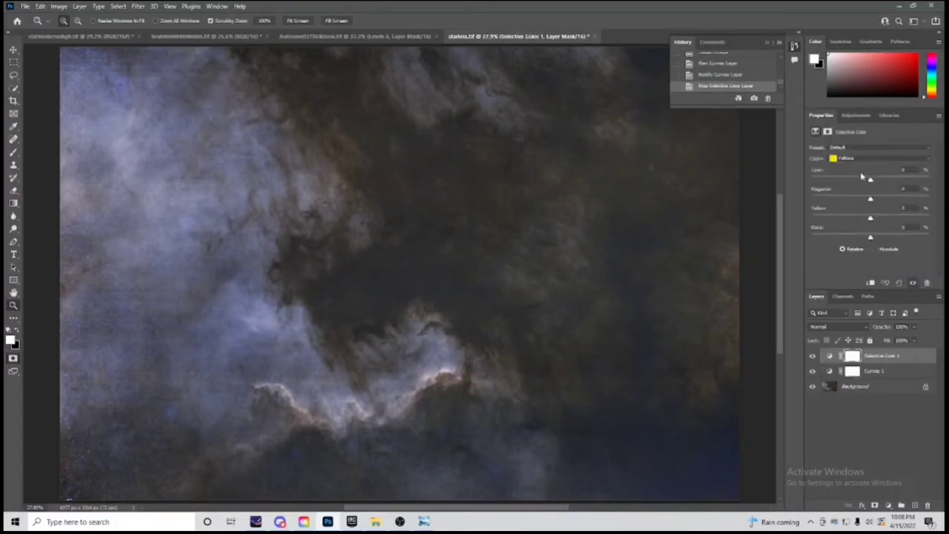
pyautogui.moveTo(870, 179); pyautogui.dragTo(892, 242)
pyautogui.click(868, 159)
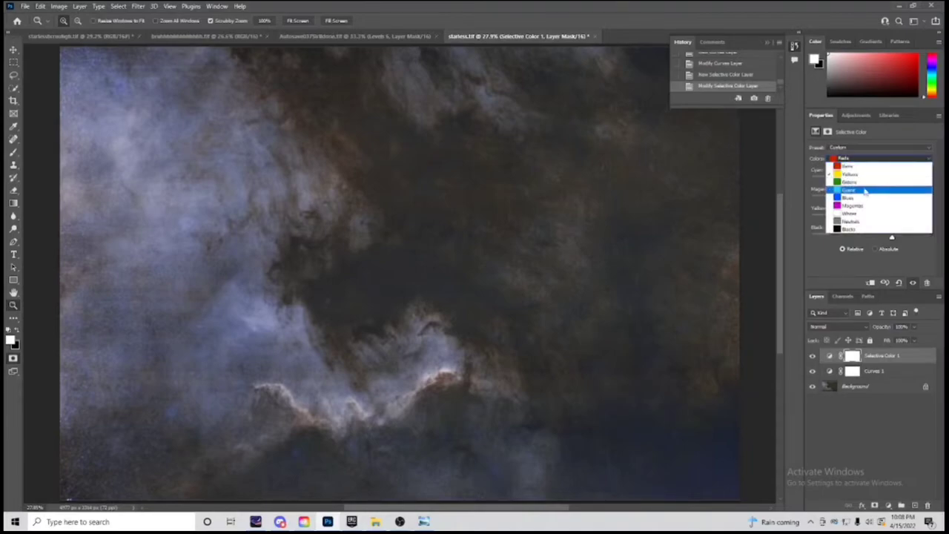
pyautogui.click(853, 190)
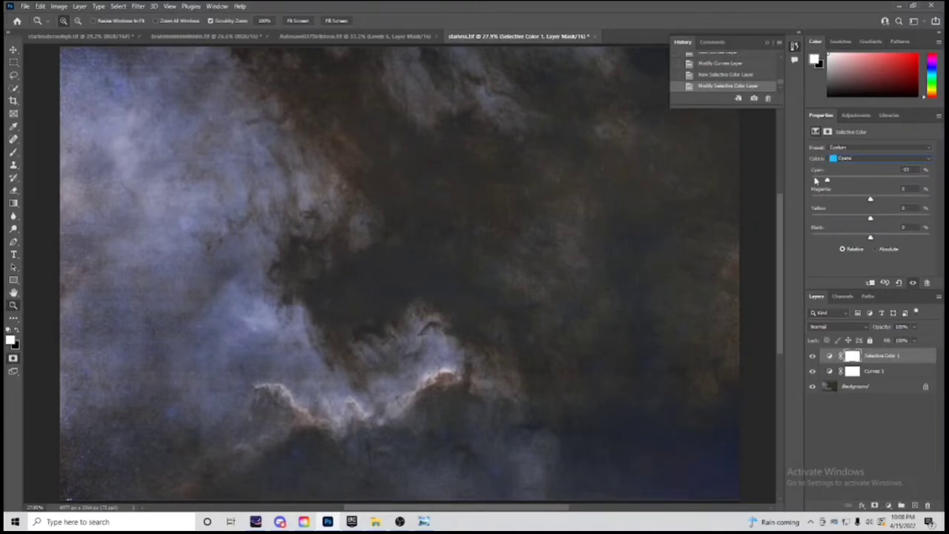
pyautogui.moveTo(816, 180); pyautogui.dragTo(872, 239)
# Add a Curves adjustment layer and lift the upper part of the Green channel curve
pyautogui.click(856, 115)
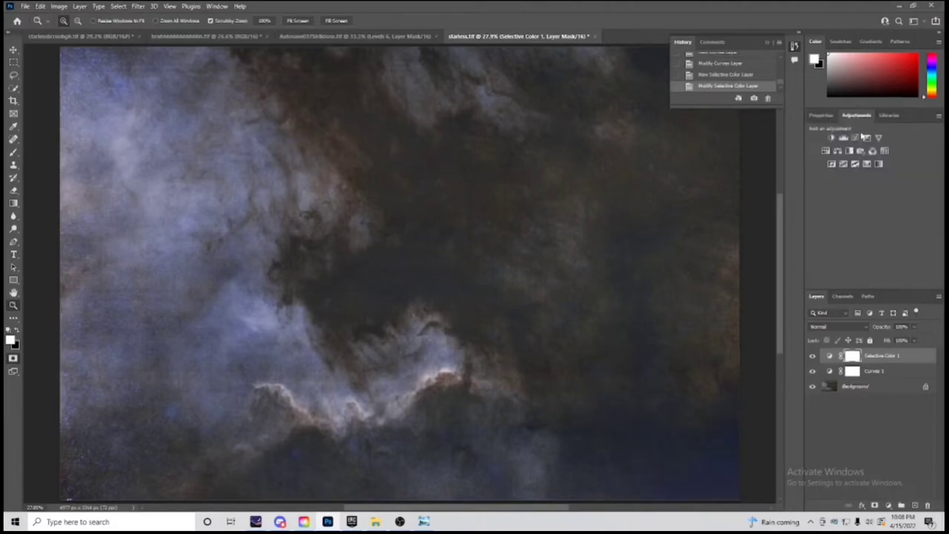
pyautogui.click(861, 163)
pyautogui.click(854, 163)
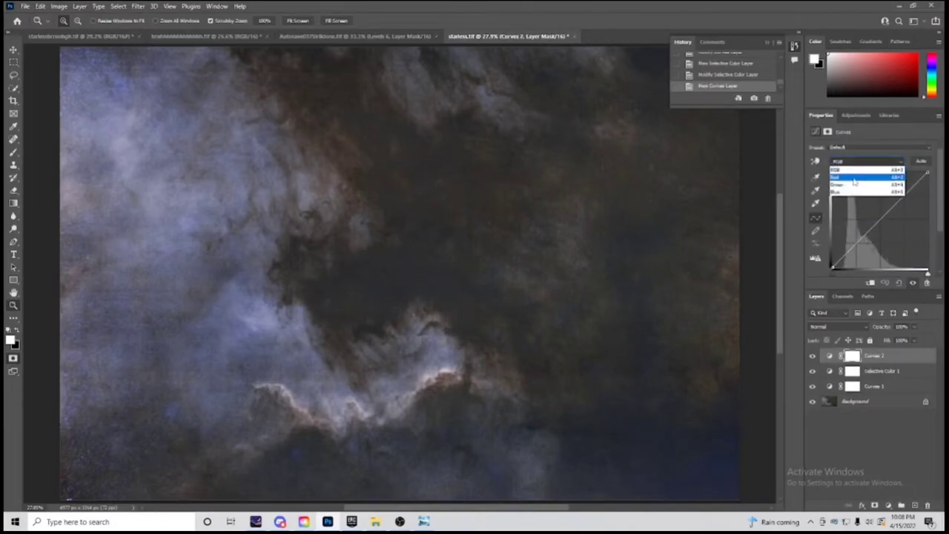
pyautogui.click(845, 181)
pyautogui.moveTo(862, 238); pyautogui.dragTo(861, 240)
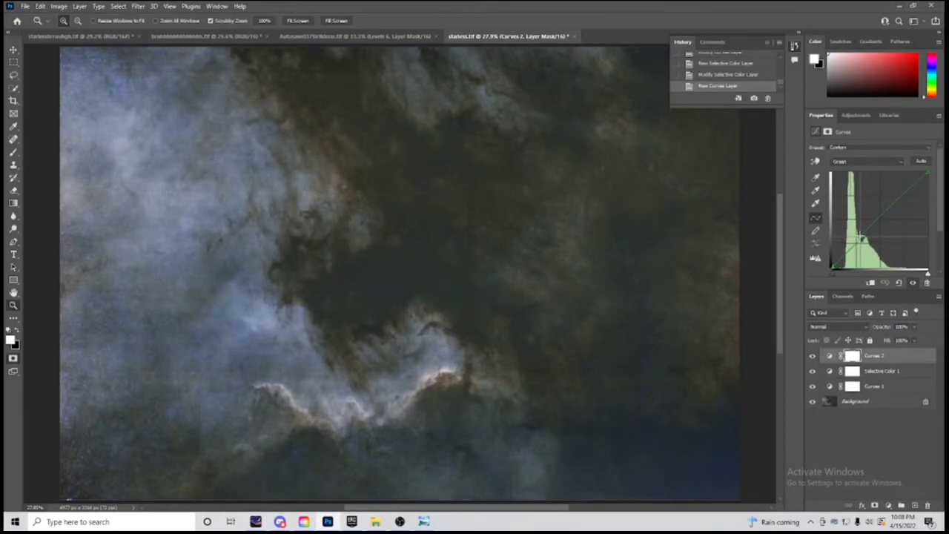
pyautogui.click(843, 254)
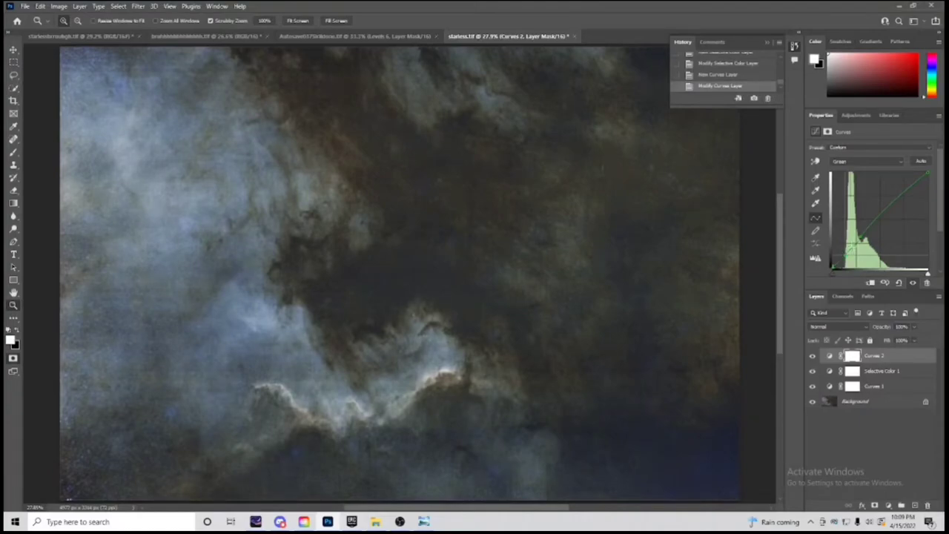
pyautogui.moveTo(890, 211)
pyautogui.mouseDown()
pyautogui.moveTo(890, 197)
pyautogui.moveTo(890, 210)
pyautogui.mouseUp()
# Fit the image on screen and stamp all visible layers into a new Layer 1
pyautogui.click(858, 116)
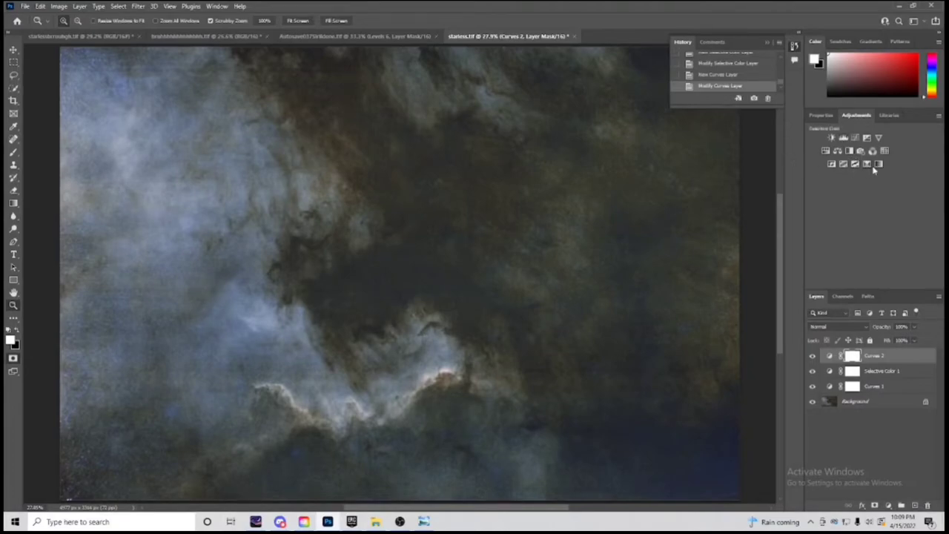
pyautogui.click(549, 192)
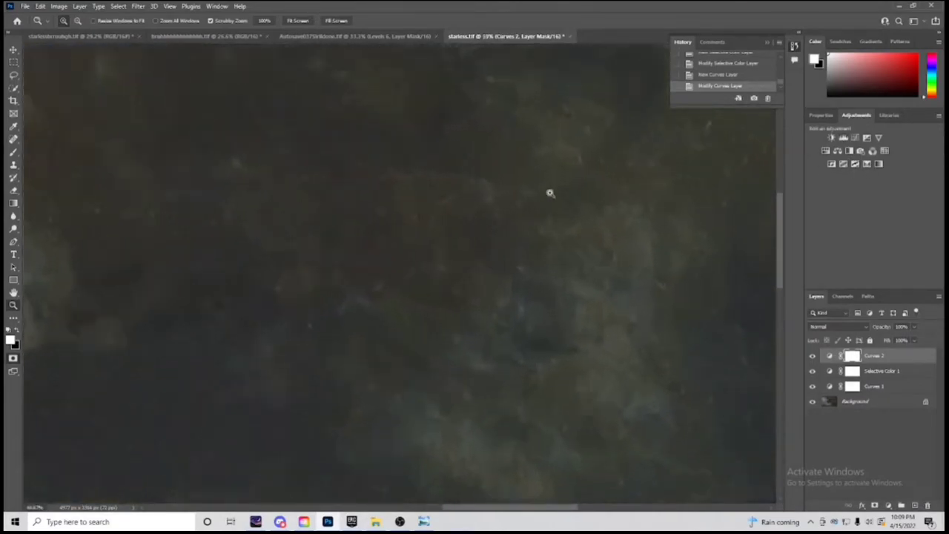
pyautogui.rightClick(583, 204)
pyautogui.click(602, 207)
pyautogui.rightClick(602, 205)
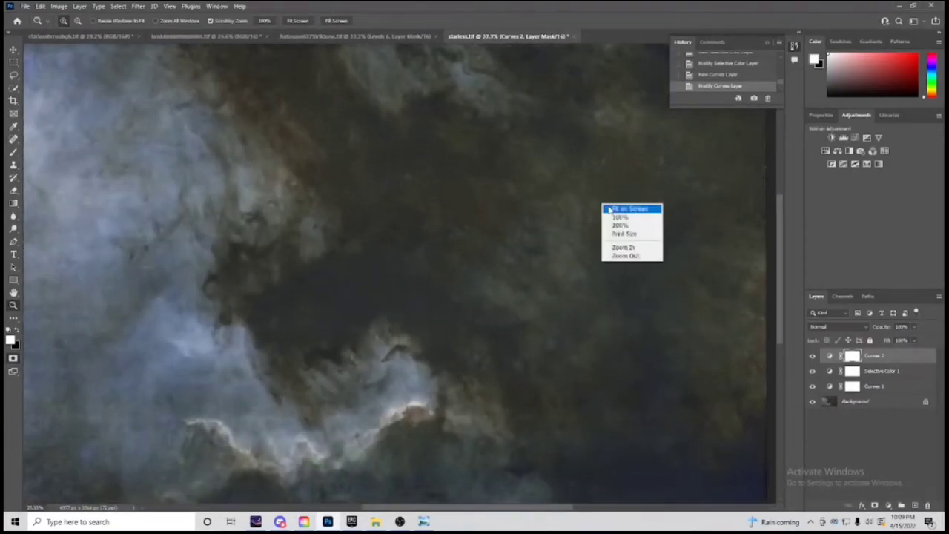
pyautogui.click(610, 210)
pyautogui.hotkey('ctrl', 'shift', 'alt', 'e')
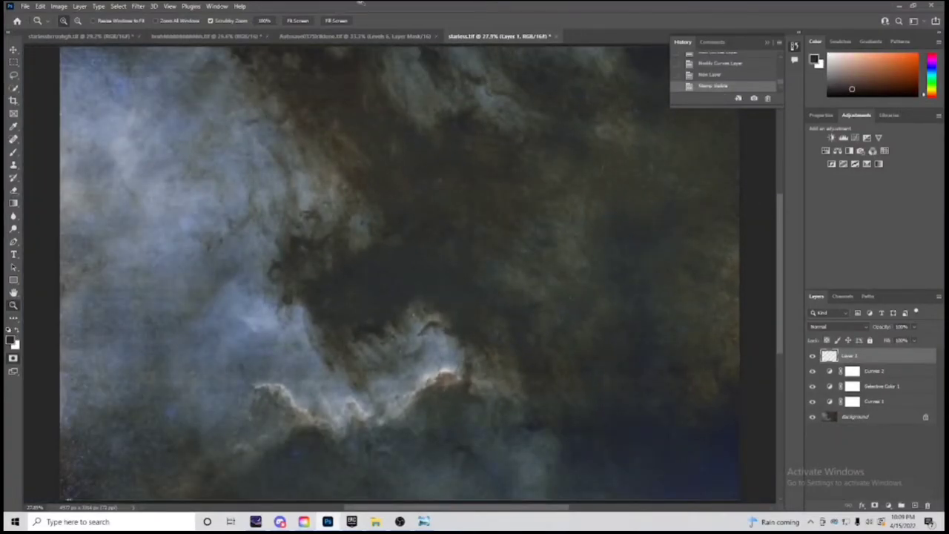
pyautogui.click(138, 6)
# Run Camera Raw Filter on Layer 1 and set Color Noise Reduction to about 68
pyautogui.click(172, 79)
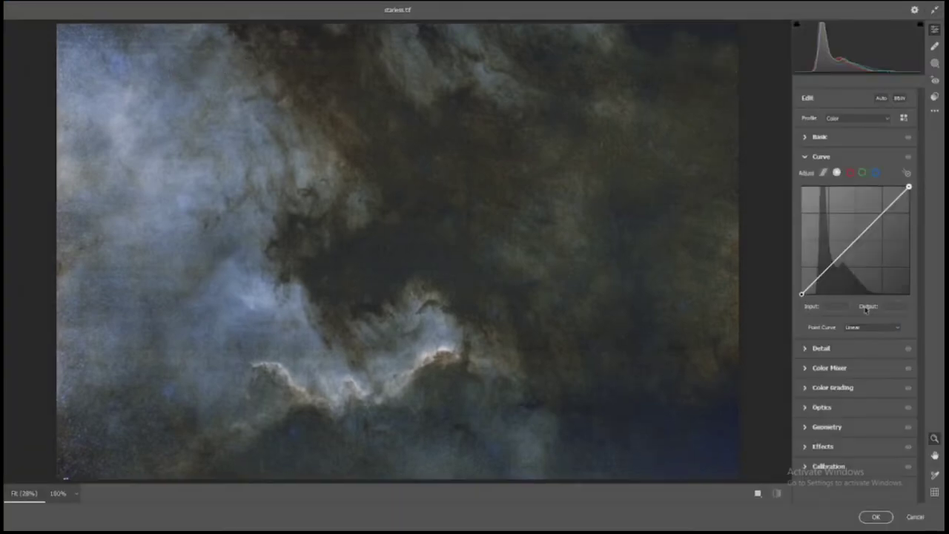
pyautogui.click(524, 235)
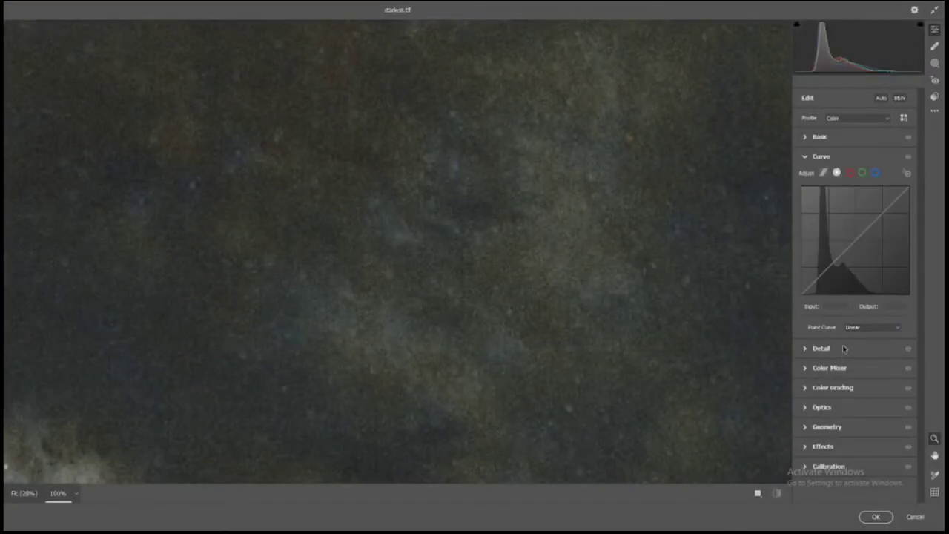
pyautogui.click(822, 348)
pyautogui.moveTo(804, 238); pyautogui.dragTo(874, 239)
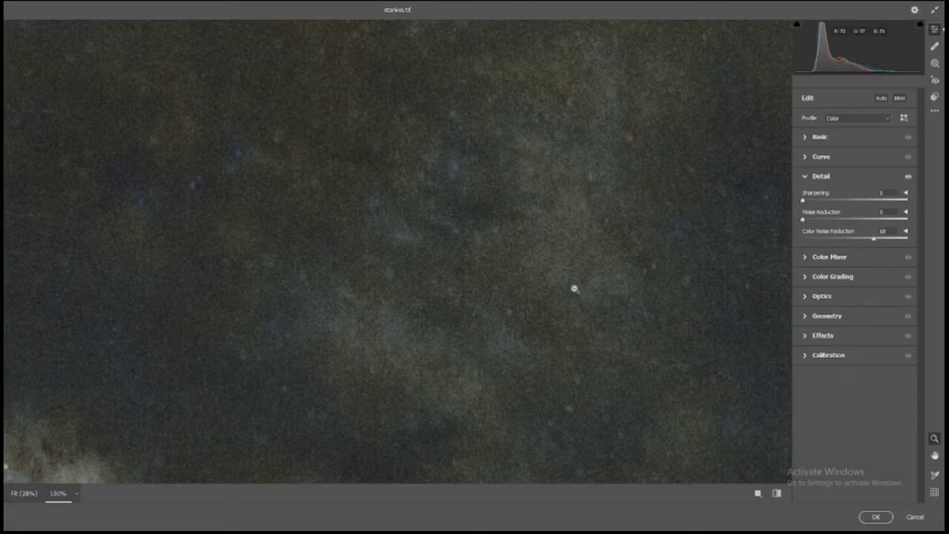
pyautogui.click(579, 287)
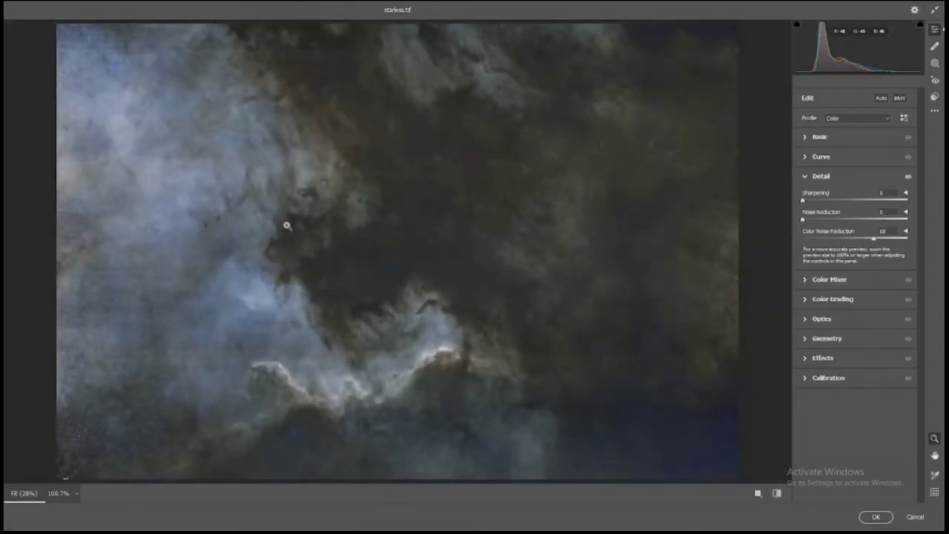
pyautogui.click(268, 372)
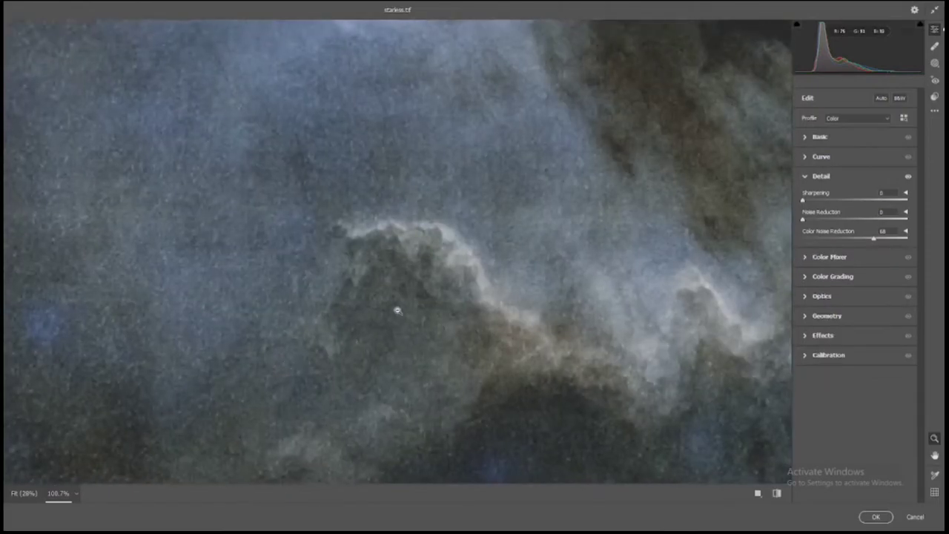
pyautogui.click(657, 250)
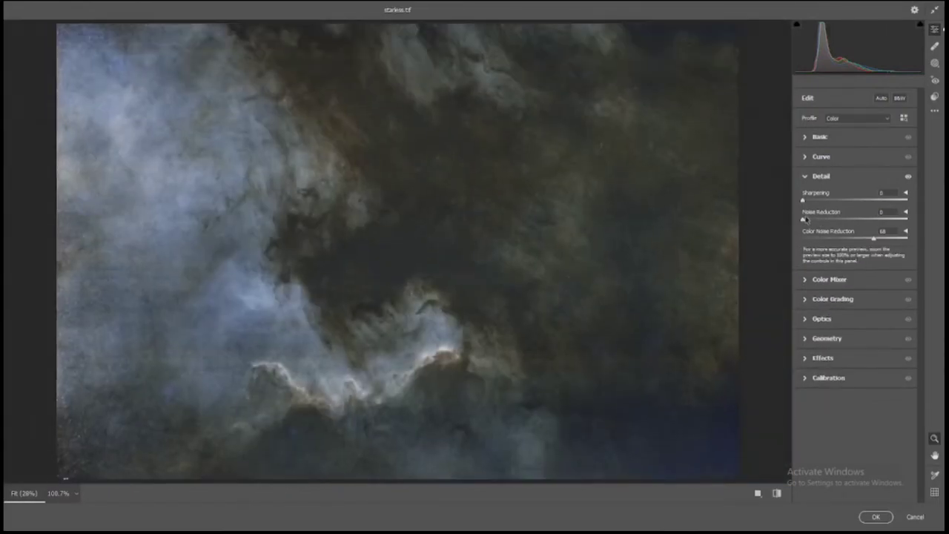
pyautogui.click(829, 177)
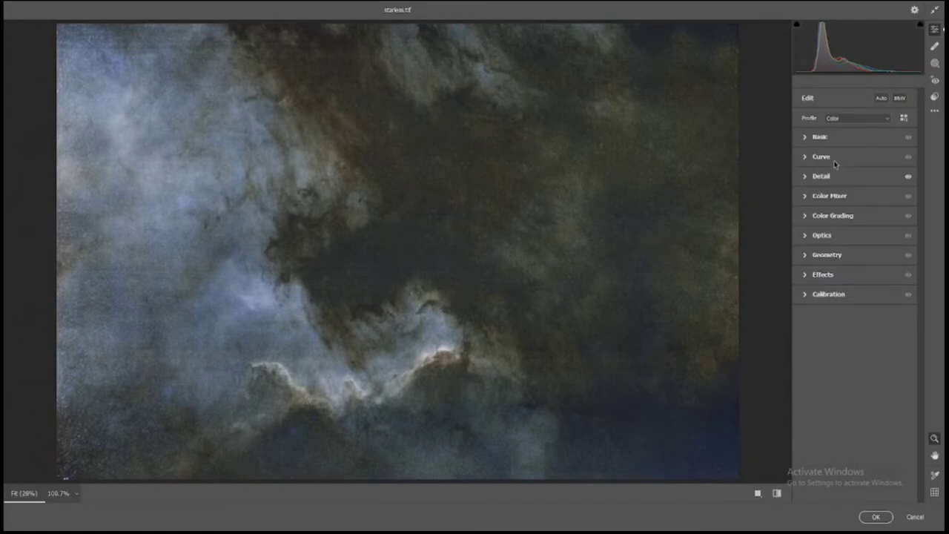
# Lift the Blue curve slightly in the shadows, around 64→74
pyautogui.click(835, 164)
pyautogui.click(862, 172)
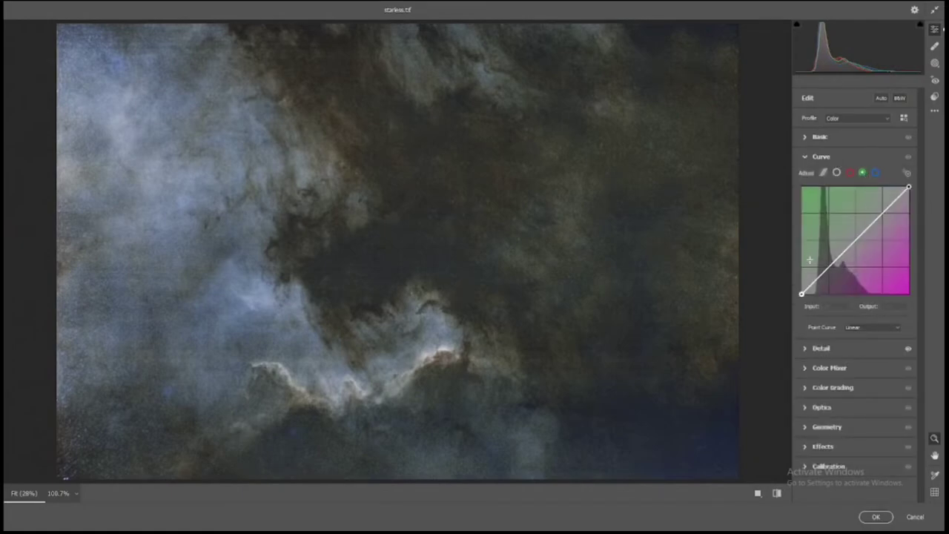
pyautogui.click(876, 172)
pyautogui.moveTo(828, 268); pyautogui.dragTo(830, 262)
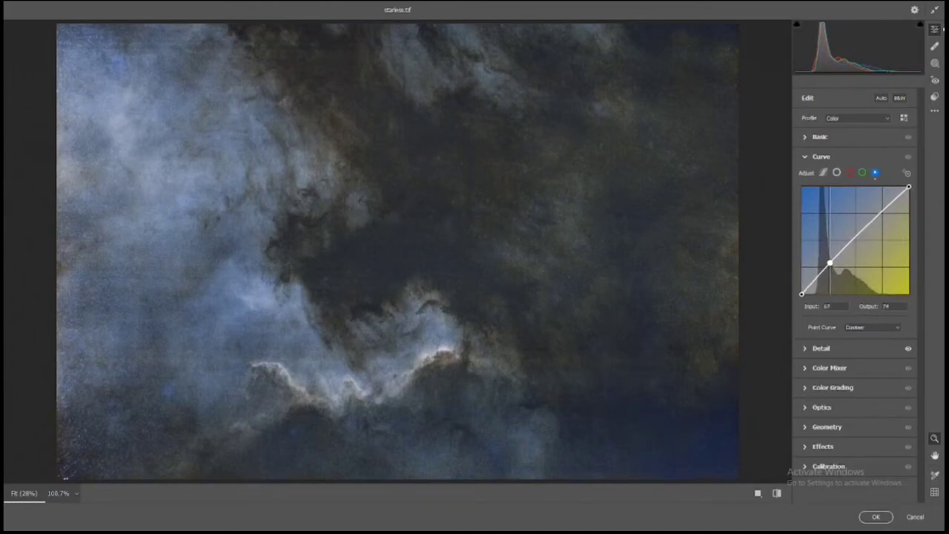
pyautogui.click(860, 157)
# Apply the Camera Raw edits and fit the image back on screen
pyautogui.click(883, 516)
pyautogui.click(545, 290)
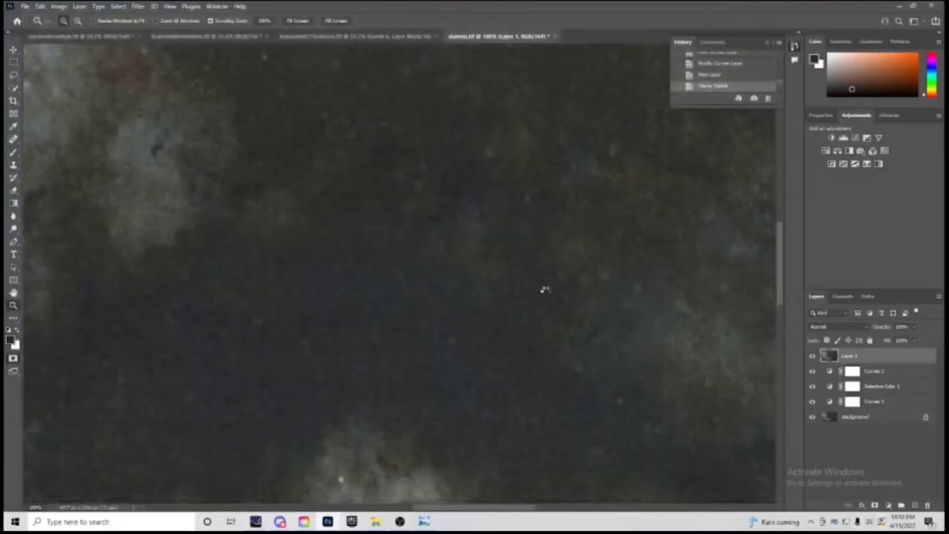
pyautogui.rightClick(543, 290)
pyautogui.click(564, 297)
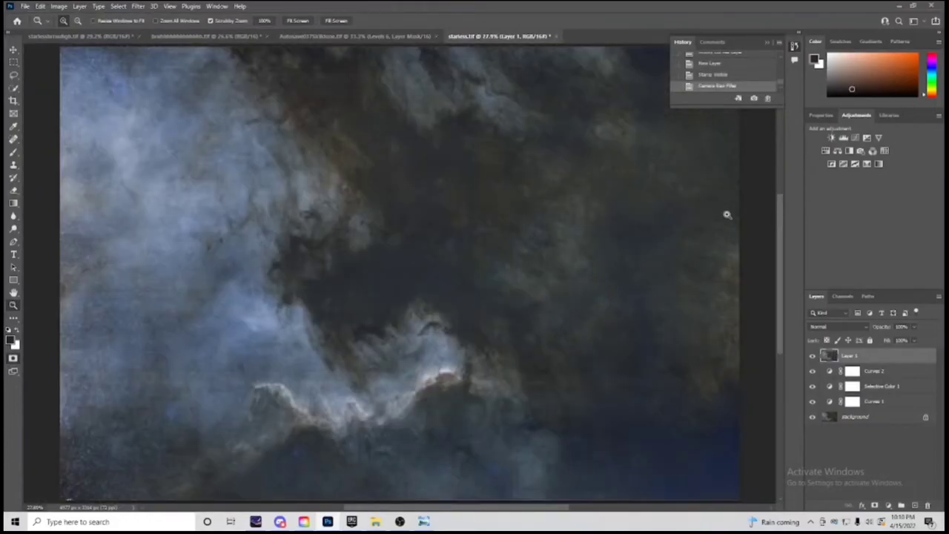
# Add Color Balance layers and shift the Midtones Cyan/Red slider to +16
pyautogui.click(860, 151)
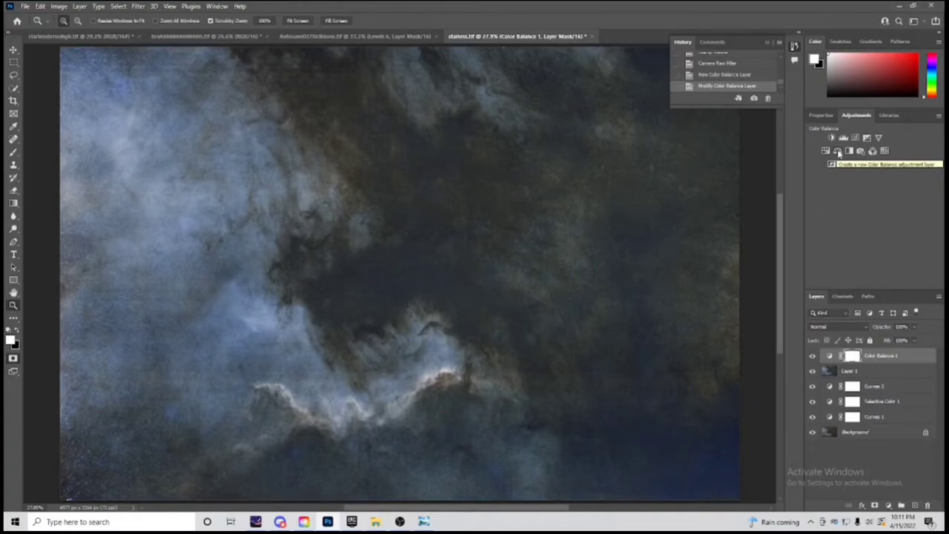
pyautogui.click(838, 151)
pyautogui.click(857, 151)
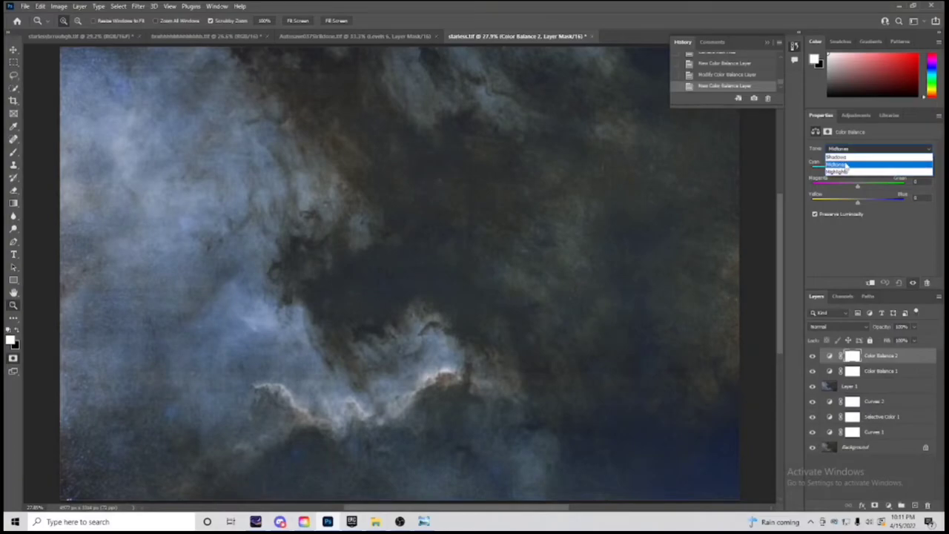
pyautogui.click(846, 164)
pyautogui.moveTo(856, 170); pyautogui.dragTo(864, 170)
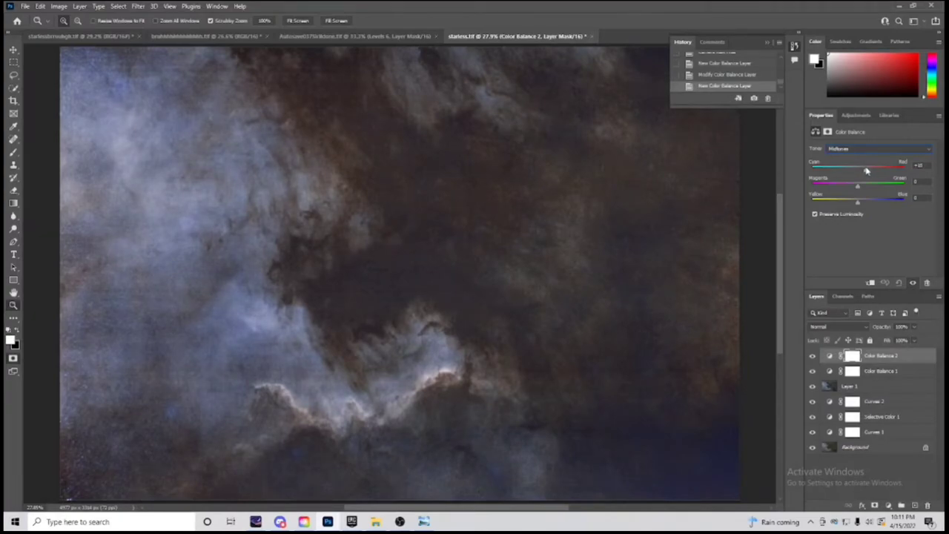
pyautogui.moveTo(867, 171); pyautogui.dragTo(865, 171)
pyautogui.moveTo(303, 339); pyautogui.dragTo(361, 395)
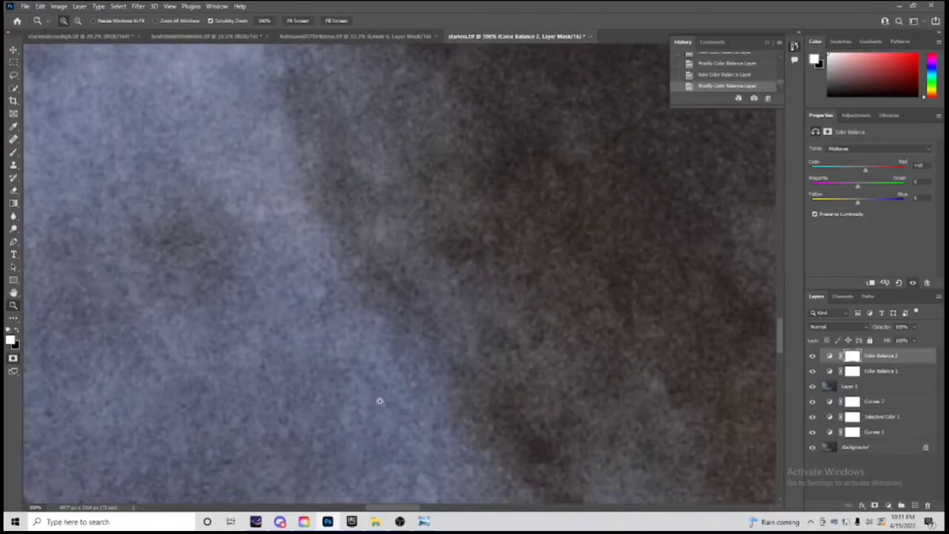
pyautogui.rightClick(376, 398)
pyautogui.click(399, 409)
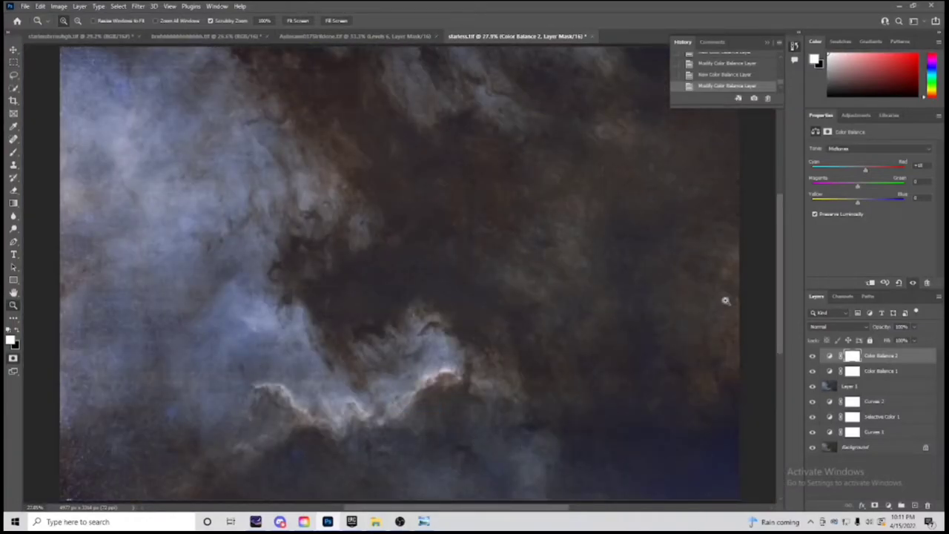
# Set the Shadows to Cyan/Red -5 and Yellow/Blue +2, checking the dark sky zoomed in
pyautogui.click(847, 150)
pyautogui.click(857, 157)
pyautogui.moveTo(857, 167); pyautogui.dragTo(860, 186)
pyautogui.click(858, 200)
pyautogui.moveTo(695, 457); pyautogui.dragTo(748, 458)
pyautogui.rightClick(764, 457)
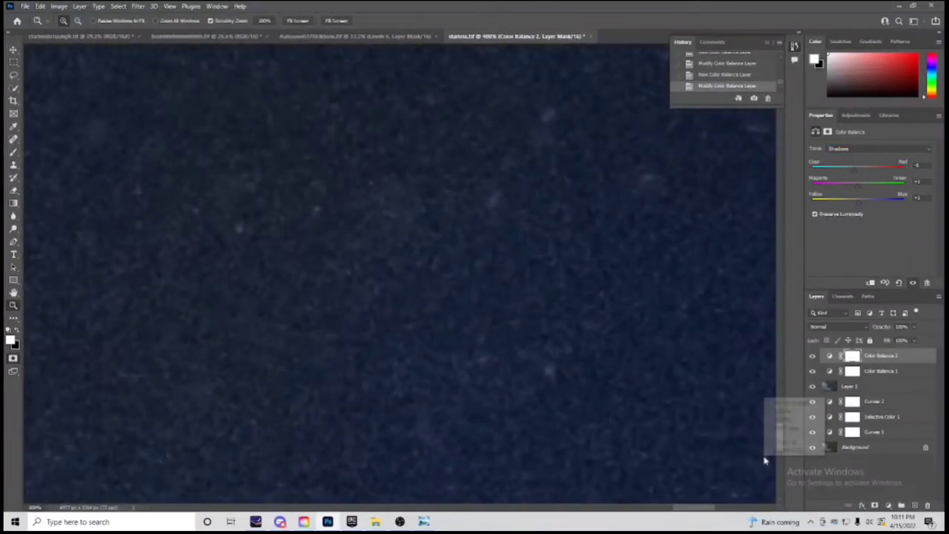
pyautogui.click(792, 402)
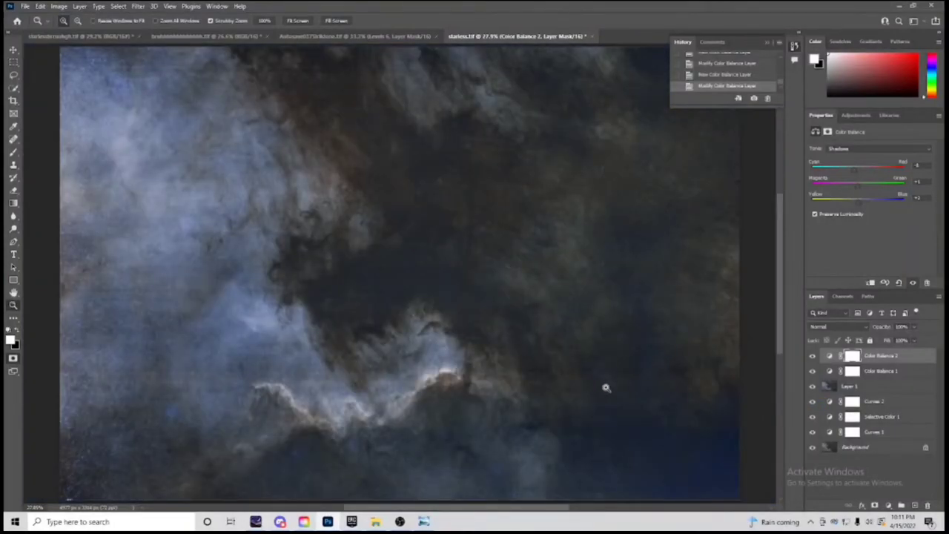
pyautogui.click(856, 116)
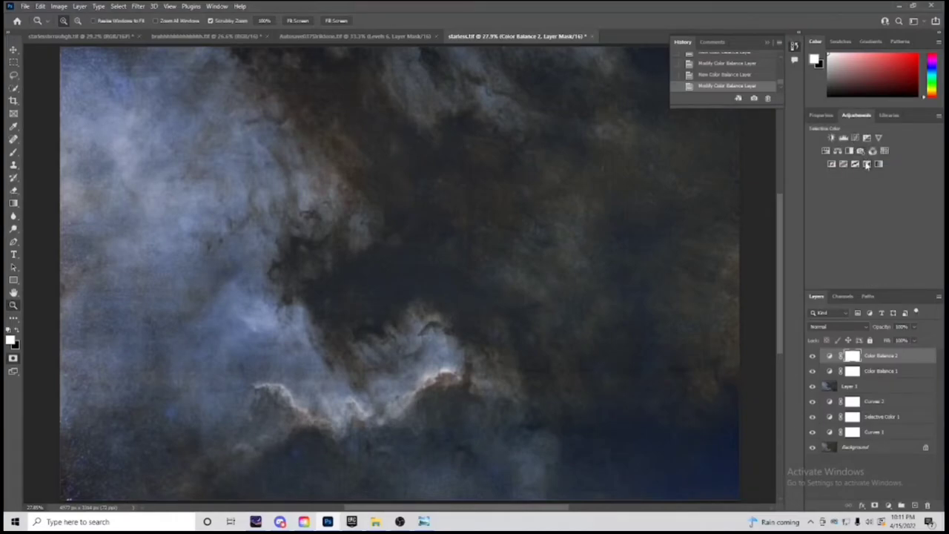
# Add a Selective Color layer with Yellows at Cyan +100, Magenta +100, Yellow about +60
pyautogui.click(867, 164)
pyautogui.click(857, 159)
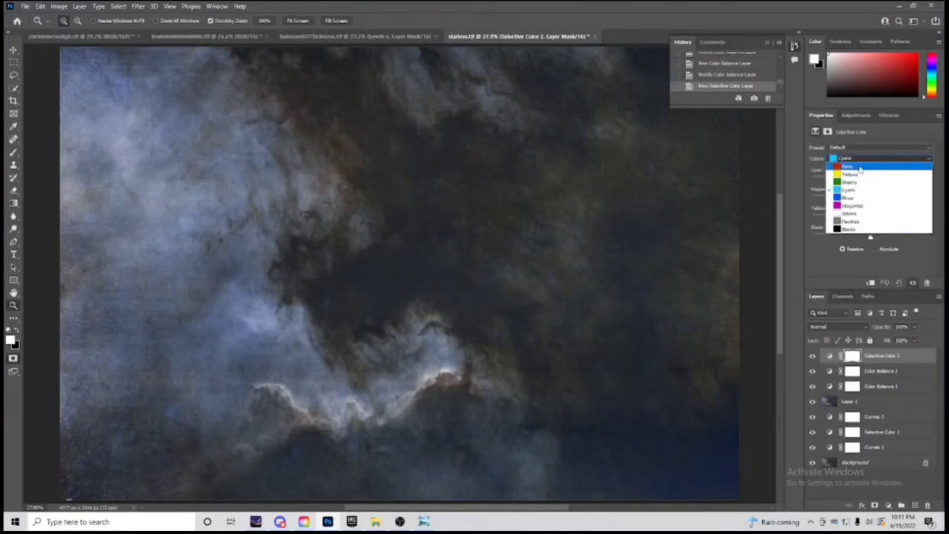
pyautogui.click(859, 169)
pyautogui.moveTo(849, 180); pyautogui.dragTo(930, 179)
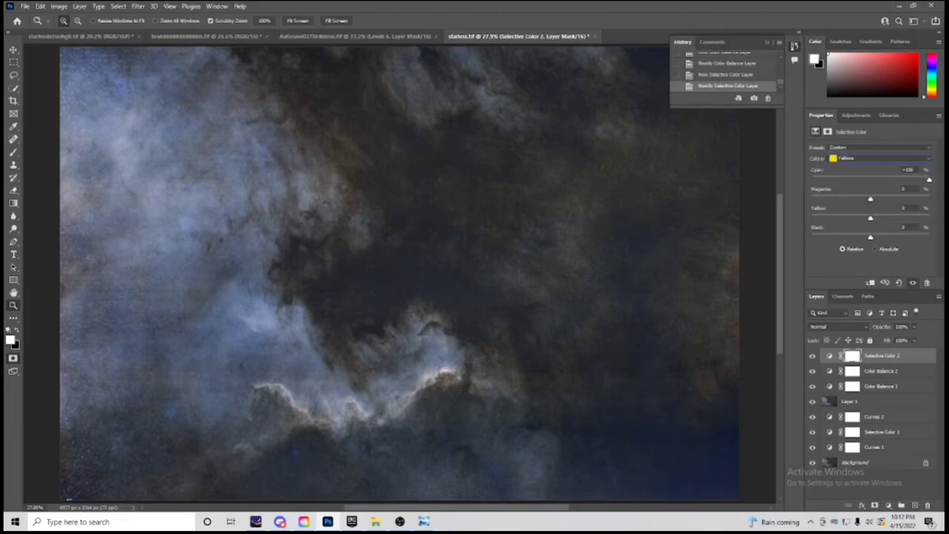
pyautogui.moveTo(870, 199); pyautogui.dragTo(931, 199)
pyautogui.moveTo(870, 218); pyautogui.dragTo(929, 238)
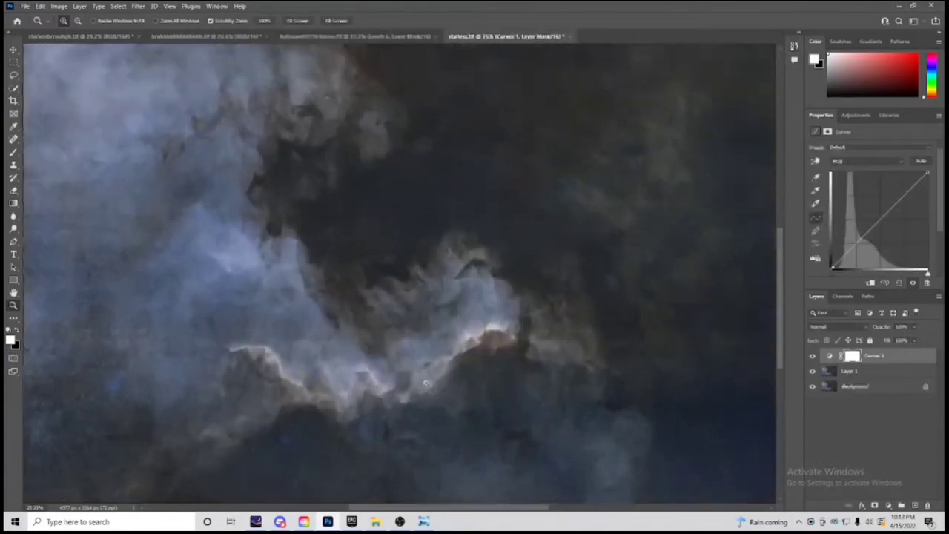
# Lasso the bright cloud ridge and raise its saturation to about +44 with Hue/Saturation
pyautogui.click(426, 382)
pyautogui.press('l')
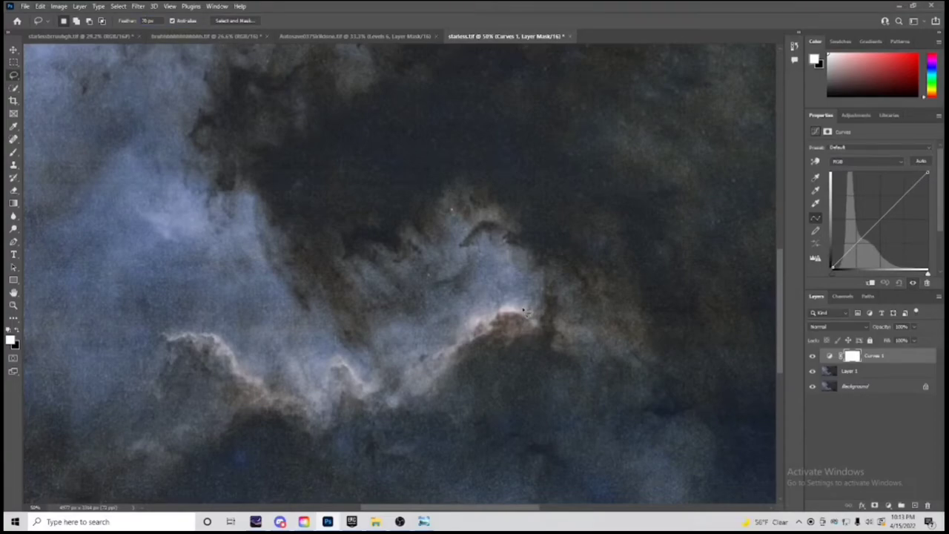
pyautogui.moveTo(528, 311)
pyautogui.mouseDown()
pyautogui.moveTo(481, 316)
pyautogui.moveTo(444, 358)
pyautogui.mouseUp()
pyautogui.moveTo(343, 356)
pyautogui.mouseDown()
pyautogui.moveTo(243, 353)
pyautogui.moveTo(202, 324)
pyautogui.moveTo(170, 354)
pyautogui.moveTo(220, 403)
pyautogui.moveTo(293, 421)
pyautogui.moveTo(343, 417)
pyautogui.moveTo(469, 367)
pyautogui.moveTo(528, 323)
pyautogui.mouseUp()
pyautogui.click(856, 115)
pyautogui.click(825, 151)
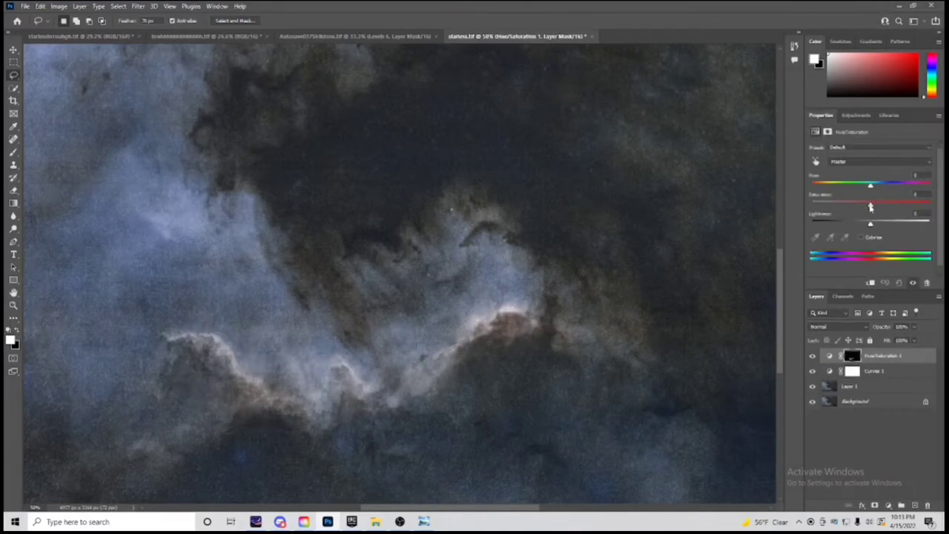
pyautogui.moveTo(872, 206); pyautogui.dragTo(891, 207)
pyautogui.moveTo(899, 204); pyautogui.dragTo(900, 205)
# Fit the image, zoom in on the cliffs, and lasso the left cliff top
pyautogui.click(14, 304)
pyautogui.rightClick(30, 307)
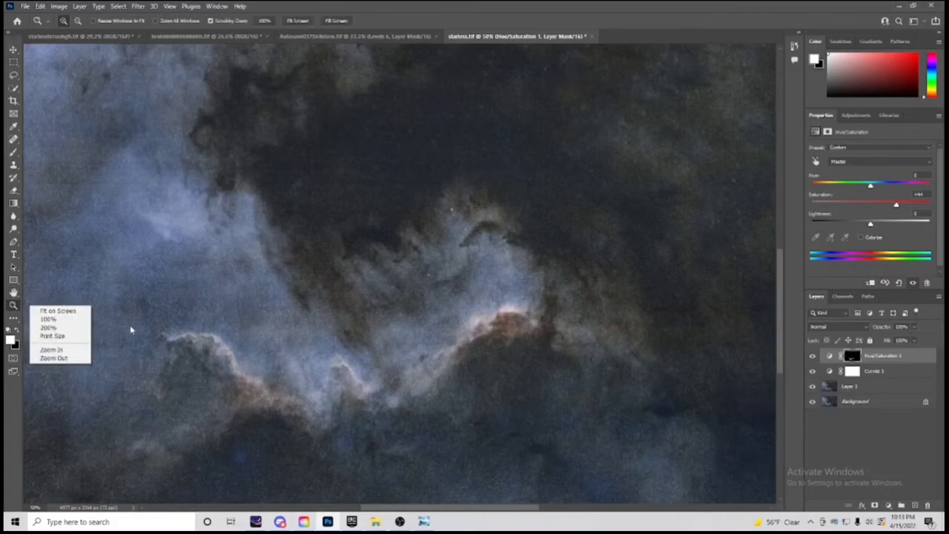
pyautogui.click(58, 311)
pyautogui.click(288, 420)
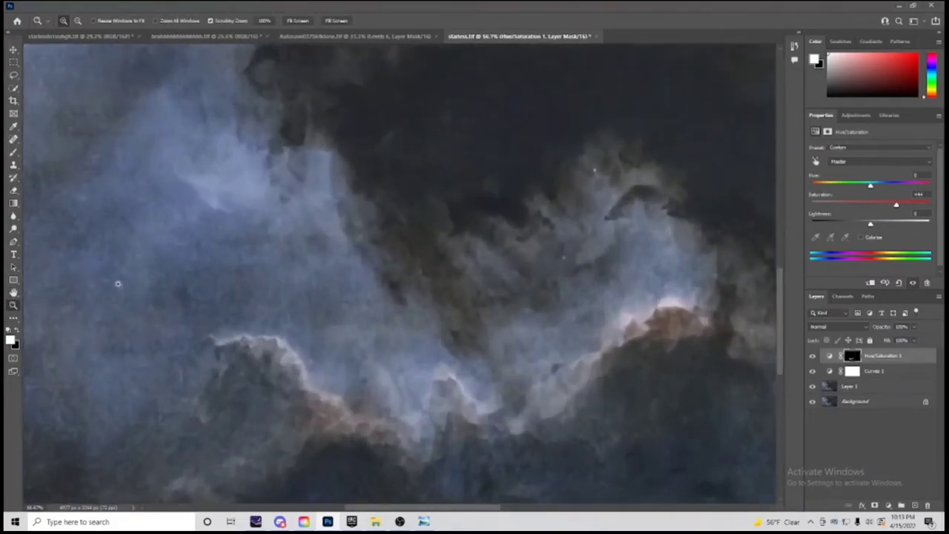
pyautogui.press('l')
pyautogui.moveTo(315, 397)
pyautogui.mouseDown()
pyautogui.moveTo(265, 331)
pyautogui.moveTo(227, 328)
pyautogui.moveTo(215, 353)
pyautogui.moveTo(295, 402)
pyautogui.moveTo(317, 399)
pyautogui.mouseUp()
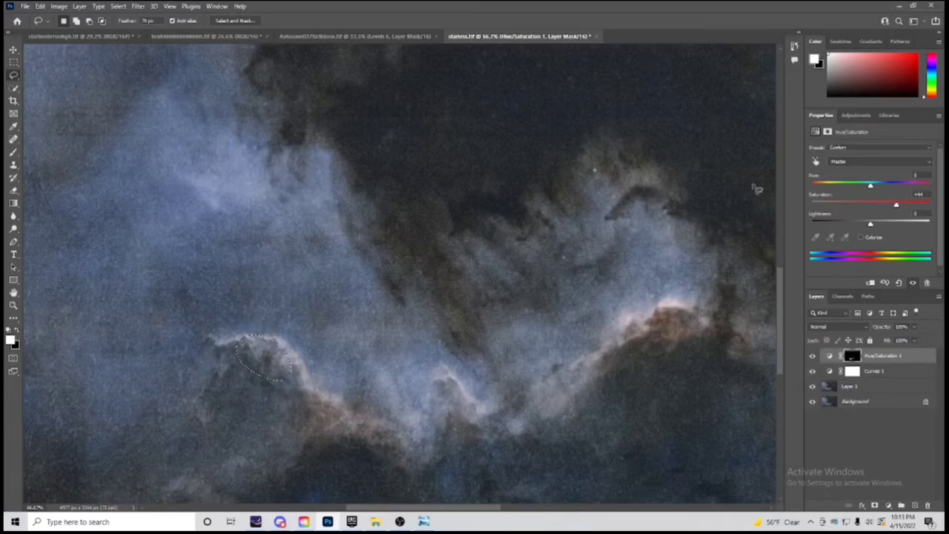
# Add a masked Color Balance layer on the left cliff-top selection
pyautogui.click(857, 115)
pyautogui.click(846, 163)
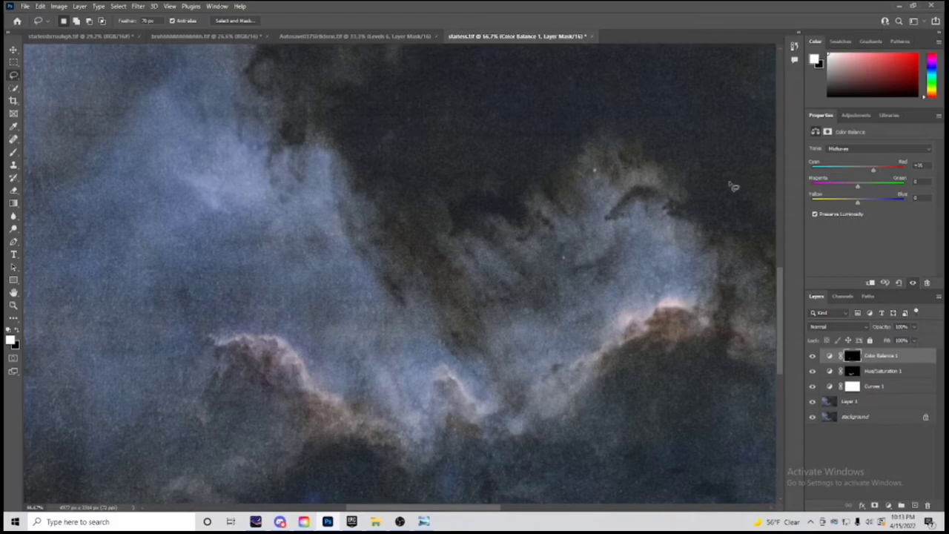
pyautogui.click(14, 305)
pyautogui.rightClick(240, 302)
pyautogui.click(256, 307)
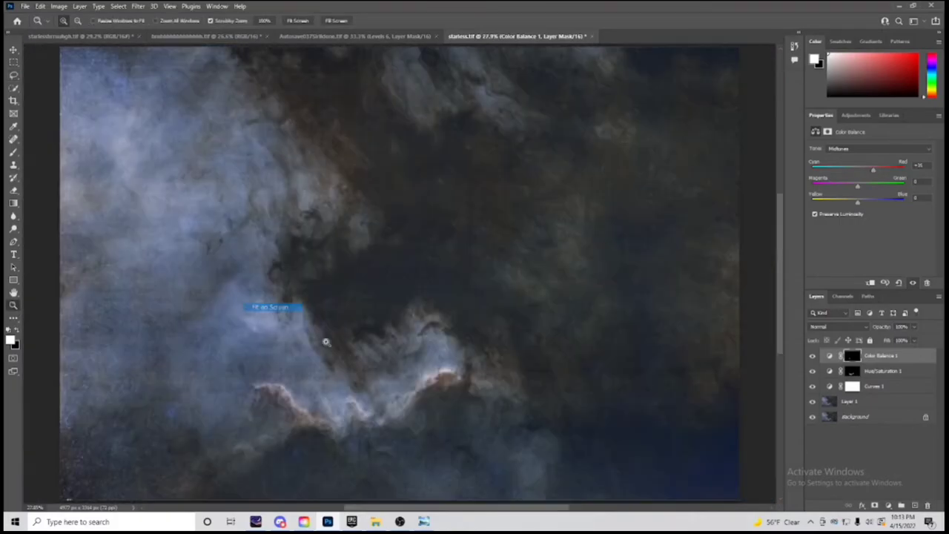
# Lasso the pink cliff top and add a second masked Color Balance layer
pyautogui.moveTo(435, 391); pyautogui.dragTo(460, 391)
pyautogui.scroll(-1, 460, 391)
pyautogui.press('l')
pyautogui.moveTo(234, 331)
pyautogui.mouseDown()
pyautogui.moveTo(222, 362)
pyautogui.moveTo(310, 374)
pyautogui.moveTo(223, 327)
pyautogui.moveTo(232, 335)
pyautogui.mouseUp()
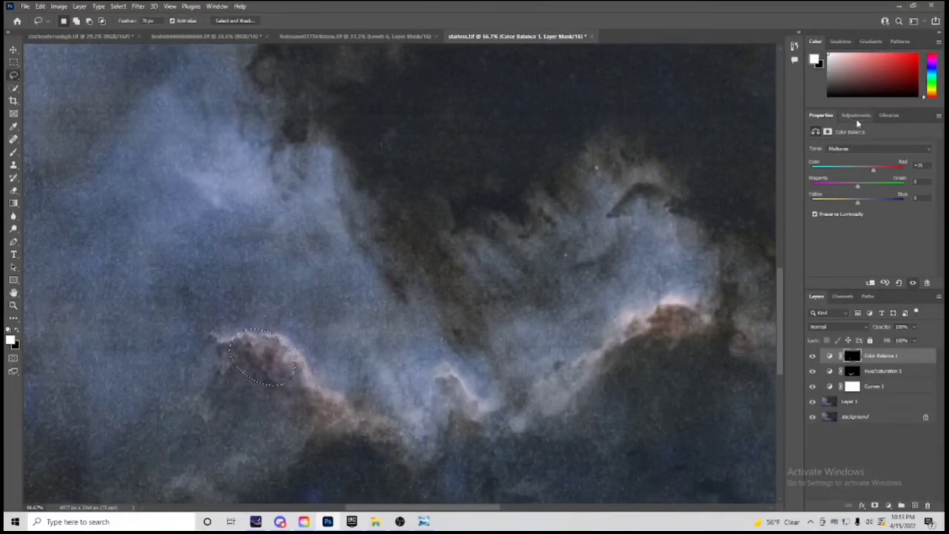
pyautogui.click(856, 115)
pyautogui.click(849, 148)
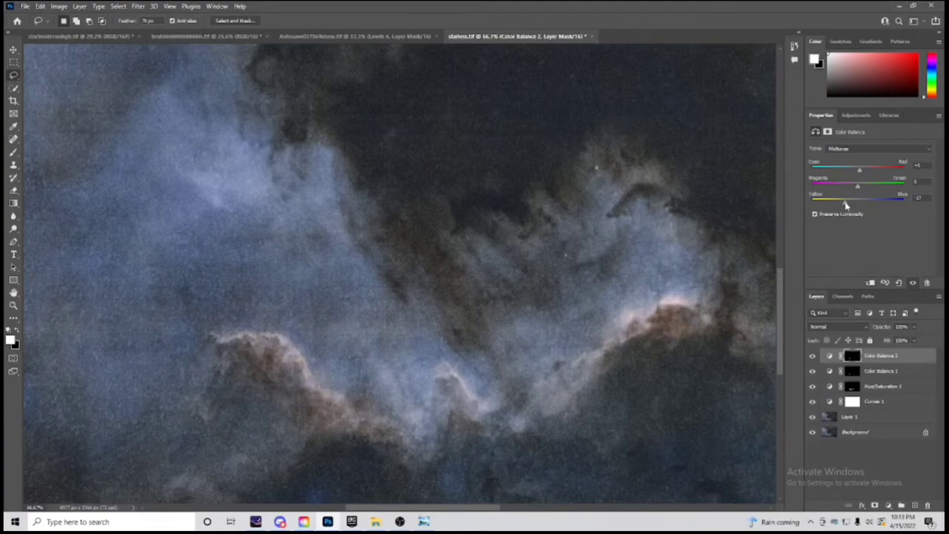
# Lasso another cliff edge and add a third Color Balance layer at Red +34, Yellow -47
pyautogui.click(13, 305)
pyautogui.rightClick(301, 314)
pyautogui.click(319, 321)
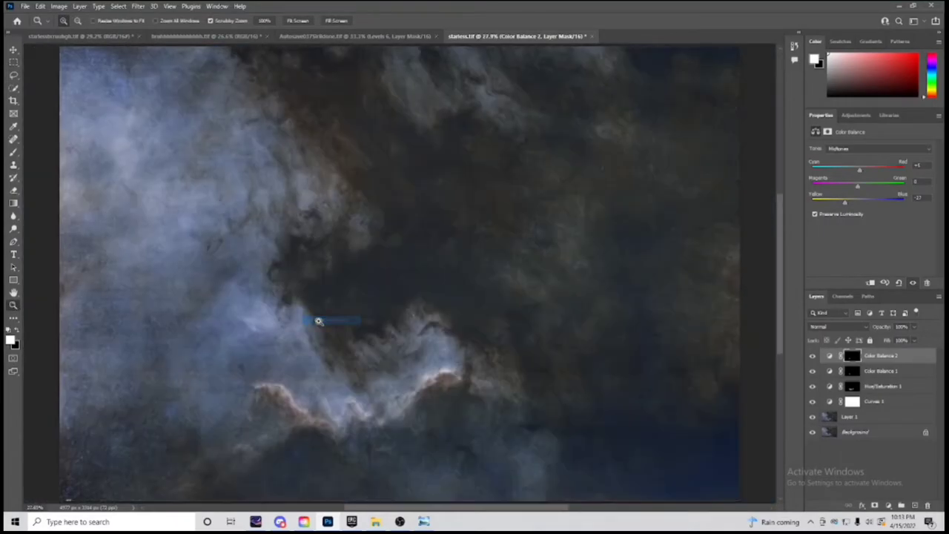
pyautogui.rightClick(417, 414)
pyautogui.click(430, 418)
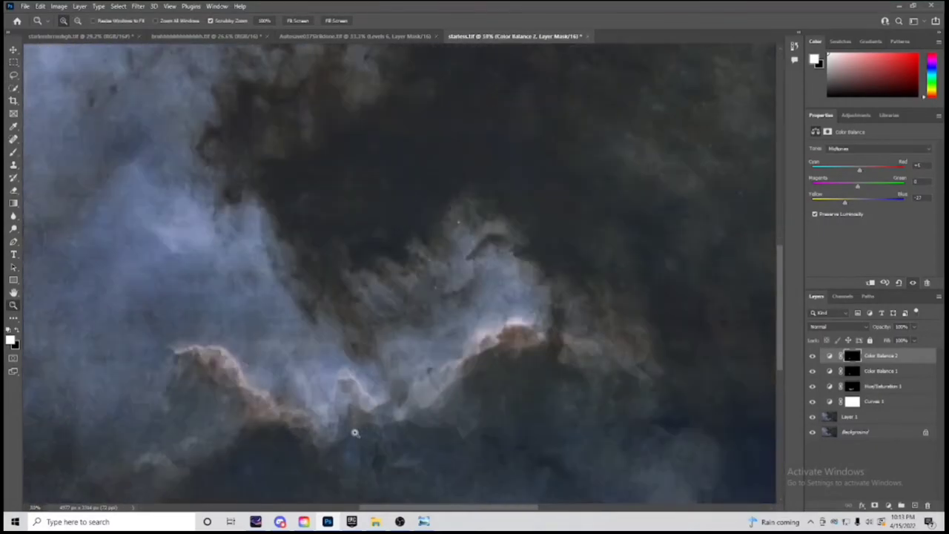
pyautogui.click(354, 433)
pyautogui.click(13, 75)
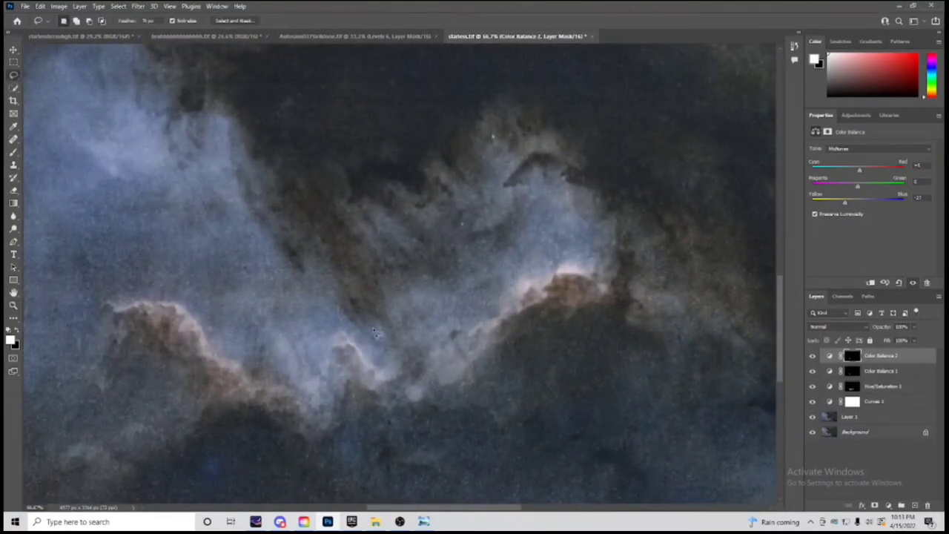
pyautogui.moveTo(373, 366)
pyautogui.mouseDown()
pyautogui.moveTo(489, 324)
pyautogui.moveTo(484, 359)
pyautogui.moveTo(446, 388)
pyautogui.moveTo(404, 401)
pyautogui.moveTo(370, 389)
pyautogui.moveTo(307, 412)
pyautogui.moveTo(291, 388)
pyautogui.mouseUp()
pyautogui.click(857, 115)
pyautogui.click(835, 153)
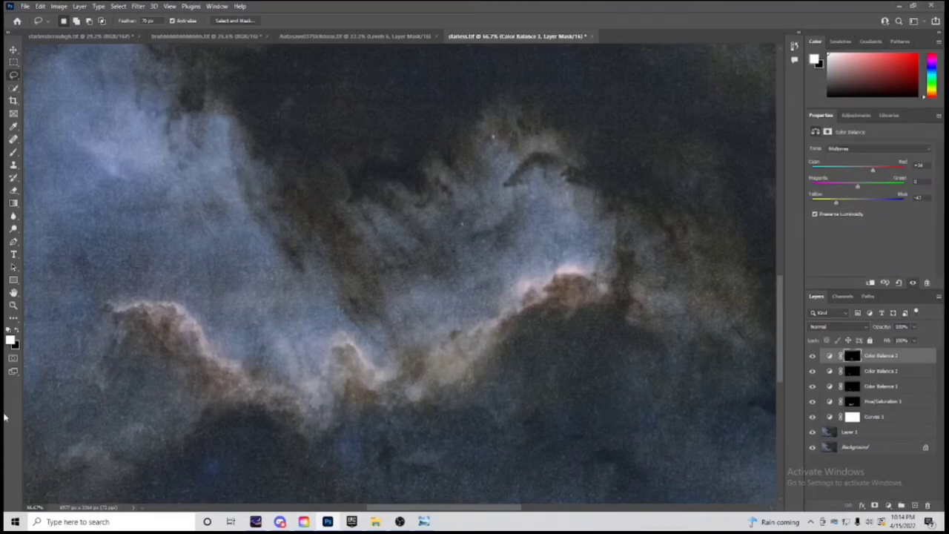
pyautogui.click(14, 306)
pyautogui.rightClick(291, 327)
pyautogui.click(317, 333)
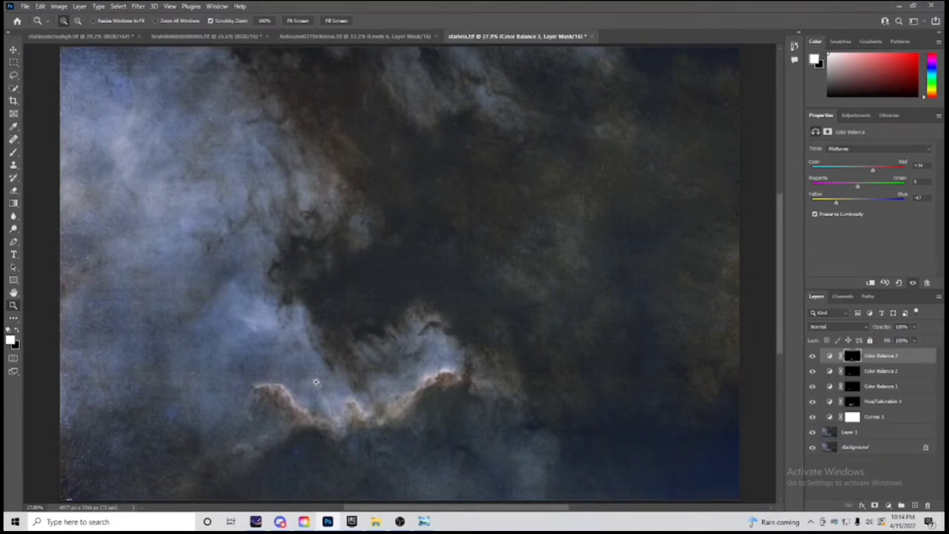
# Add a Selective Color layer with Yellows at Cyan -100, Magenta +100 and raised Yellow
pyautogui.click(856, 116)
pyautogui.click(867, 164)
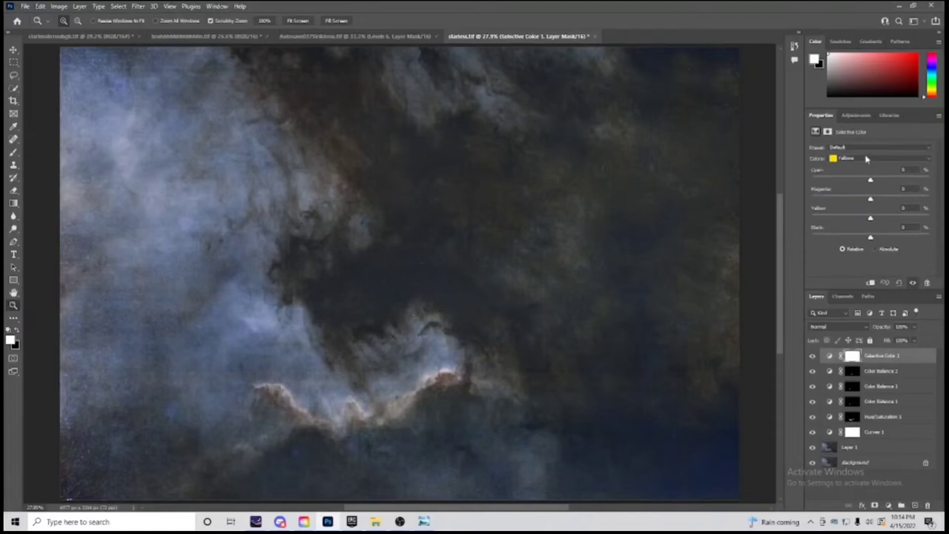
pyautogui.click(866, 158)
pyautogui.click(861, 167)
pyautogui.moveTo(866, 181); pyautogui.dragTo(840, 185)
pyautogui.moveTo(908, 199); pyautogui.dragTo(927, 217)
pyautogui.moveTo(855, 222); pyautogui.dragTo(905, 225)
pyautogui.moveTo(256, 417); pyautogui.dragTo(339, 404)
pyautogui.rightClick(339, 405)
pyautogui.click(358, 408)
# Reduce the Cyans range's cyan to about -93
pyautogui.click(857, 159)
pyautogui.click(858, 191)
pyautogui.moveTo(849, 180); pyautogui.dragTo(813, 180)
pyautogui.click(856, 115)
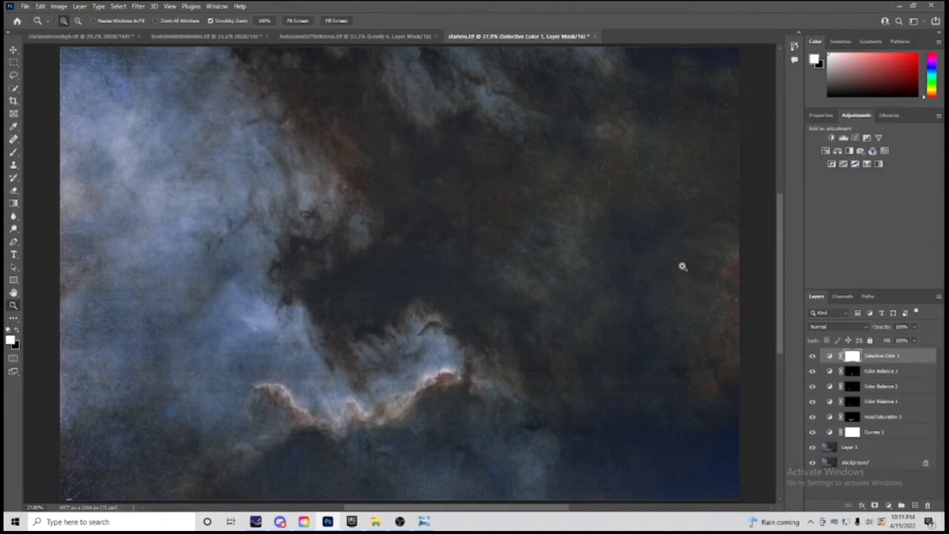
# Stamp visible layers into Layer 2 and set Camera Raw noise reduction 40, colour 21
pyautogui.hotkey('ctrl', 'shift', 'alt', 'e')
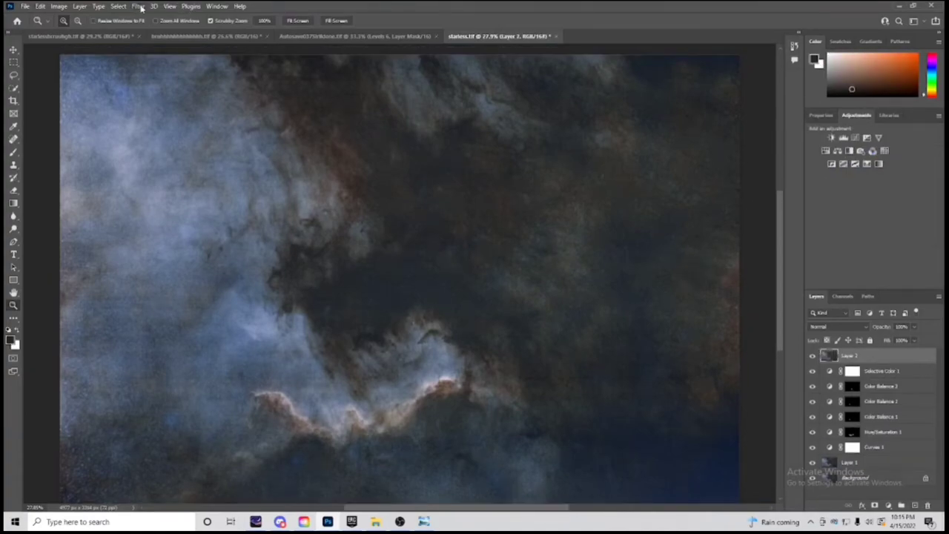
pyautogui.click(137, 6)
pyautogui.click(164, 81)
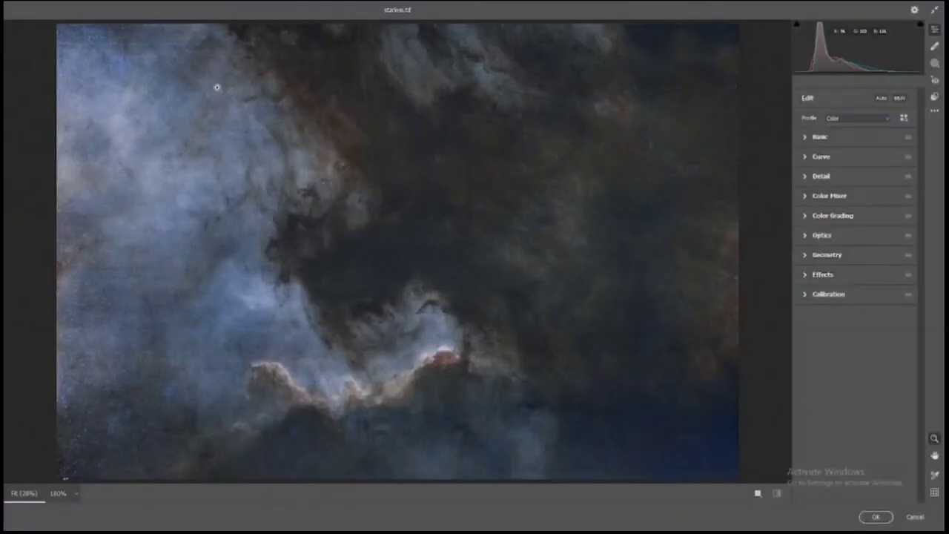
pyautogui.click(836, 177)
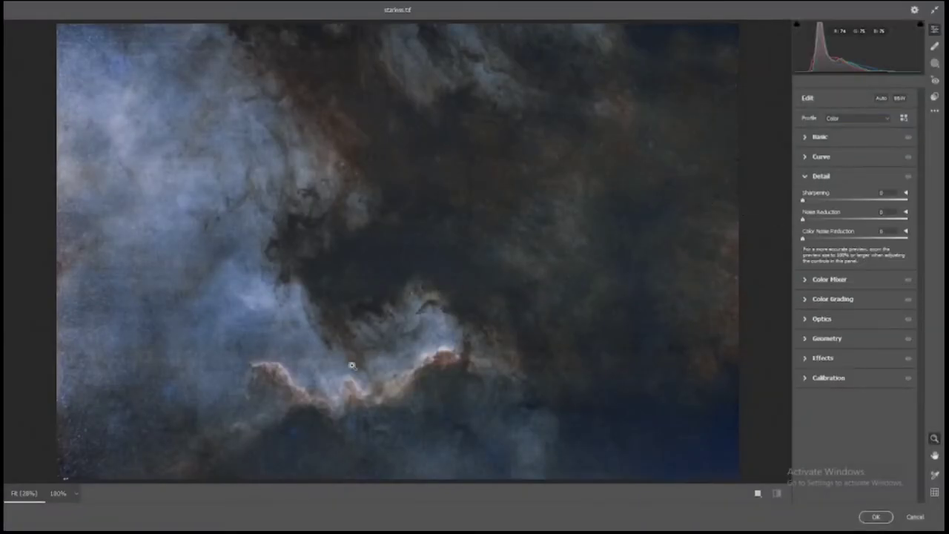
pyautogui.click(74, 494)
pyautogui.click(119, 389)
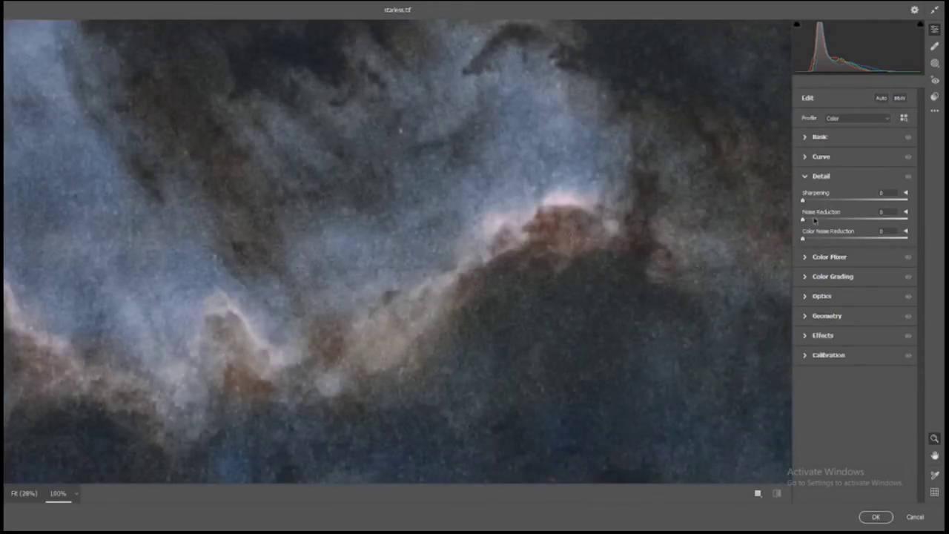
pyautogui.moveTo(813, 239); pyautogui.dragTo(846, 219)
pyautogui.click(420, 334)
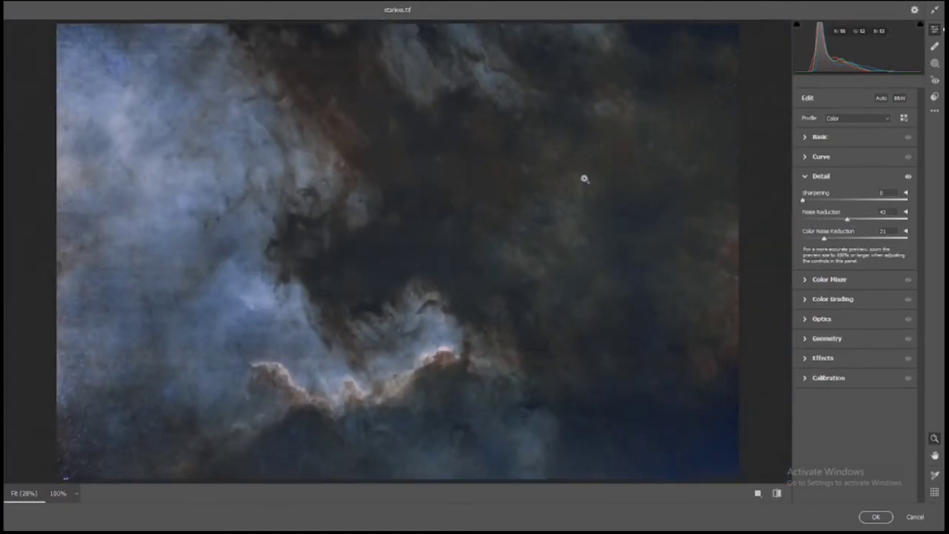
# Raise Clarity to +24 and apply the Camera Raw Filter
pyautogui.click(853, 158)
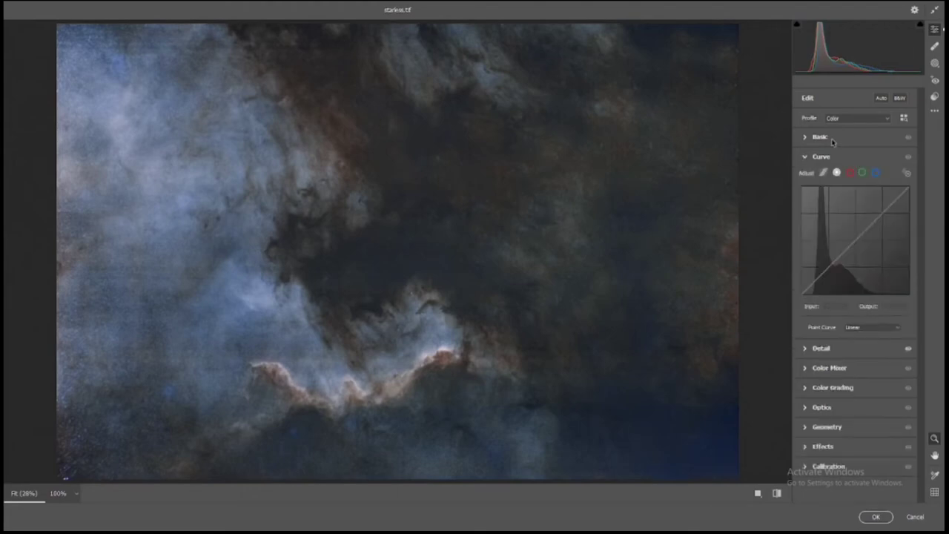
pyautogui.click(832, 138)
pyautogui.moveTo(857, 330)
pyautogui.mouseDown()
pyautogui.moveTo(880, 330)
pyautogui.moveTo(870, 330)
pyautogui.mouseUp()
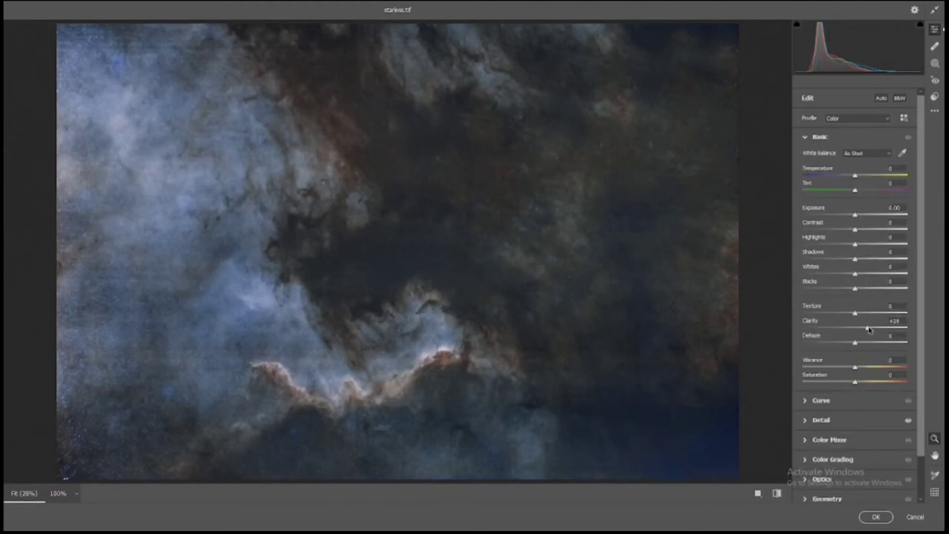
pyautogui.click(394, 362)
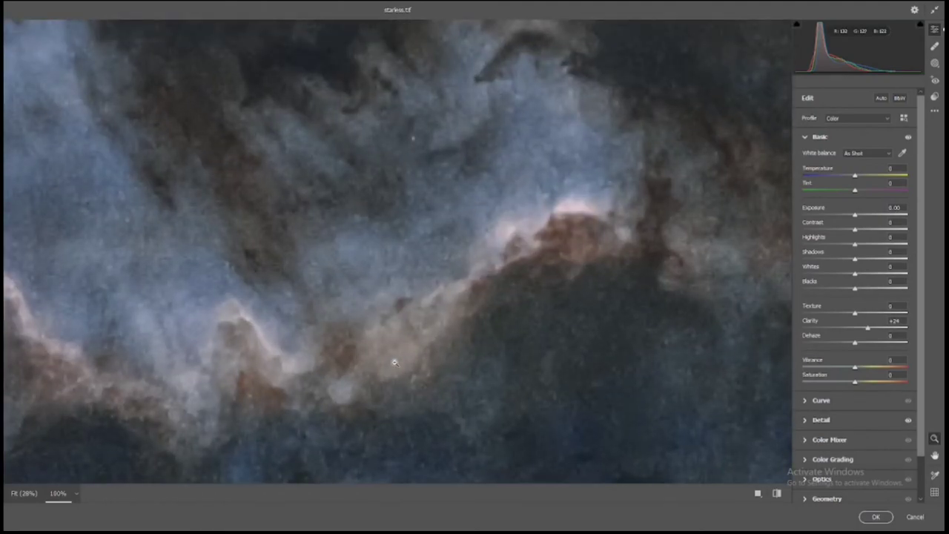
pyautogui.click(393, 362)
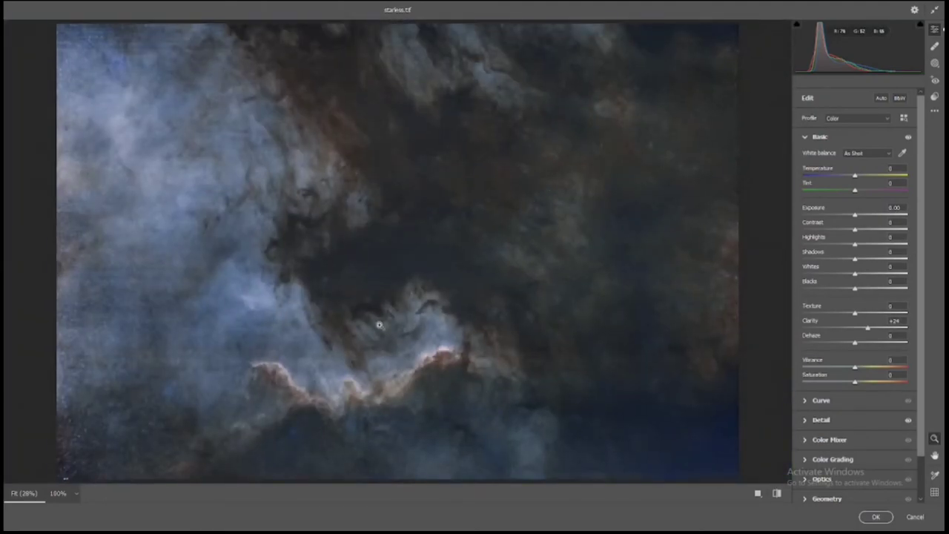
pyautogui.click(877, 518)
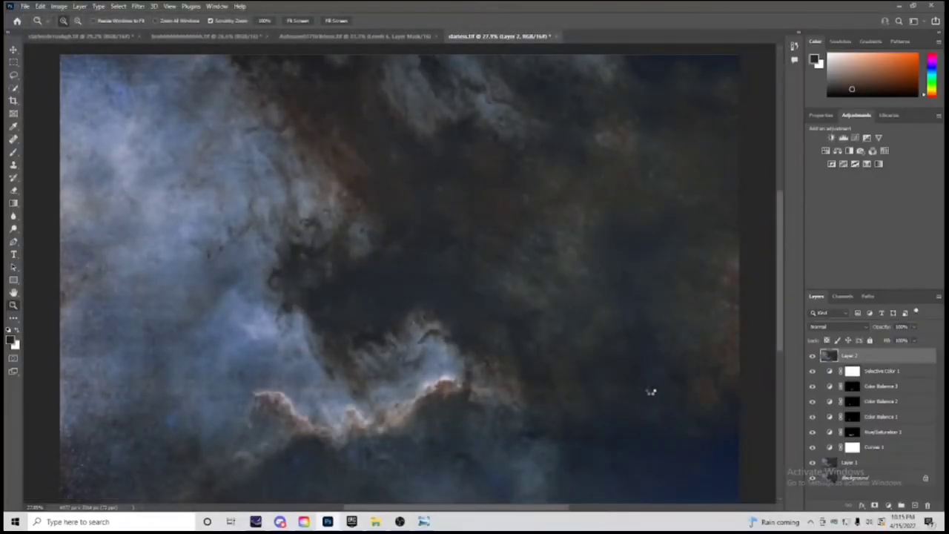
# Inspect the lower-right corner at 100%, then lasso a small area near the right edge
pyautogui.click(730, 484)
pyautogui.click(730, 484)
pyautogui.rightClick(731, 442)
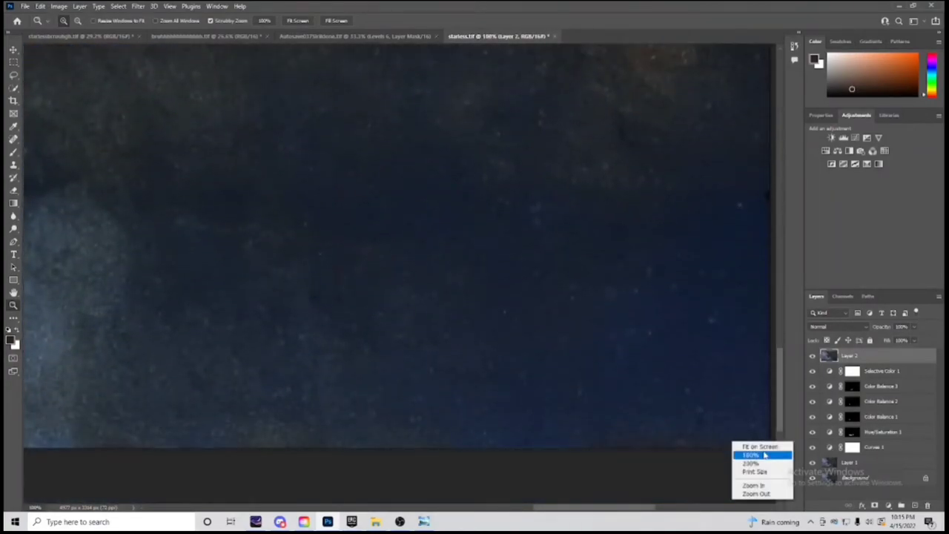
pyautogui.click(693, 443)
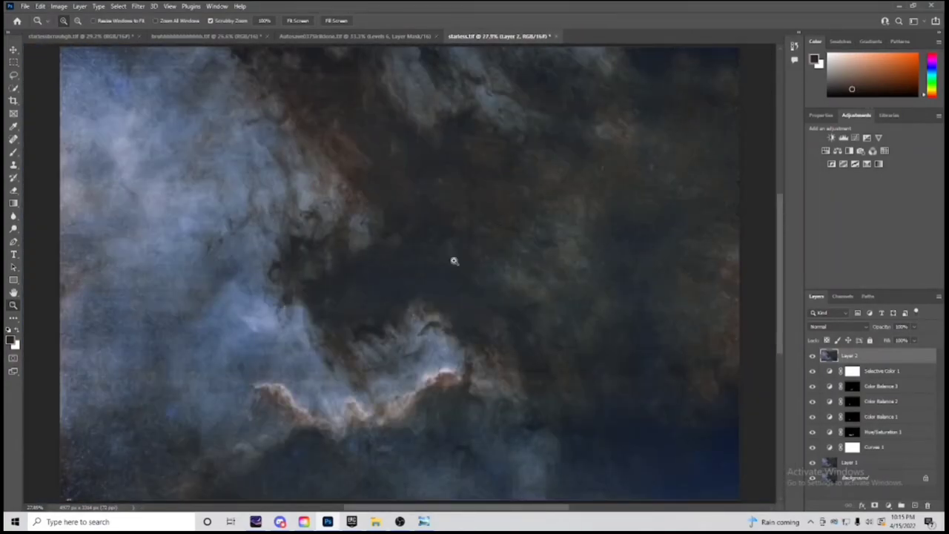
pyautogui.click(711, 479)
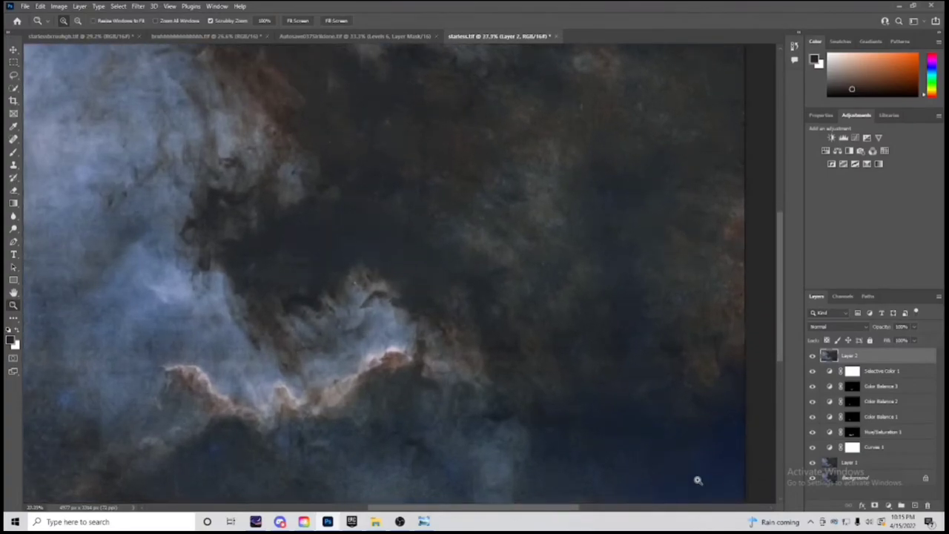
pyautogui.hotkey('ctrl', '0')
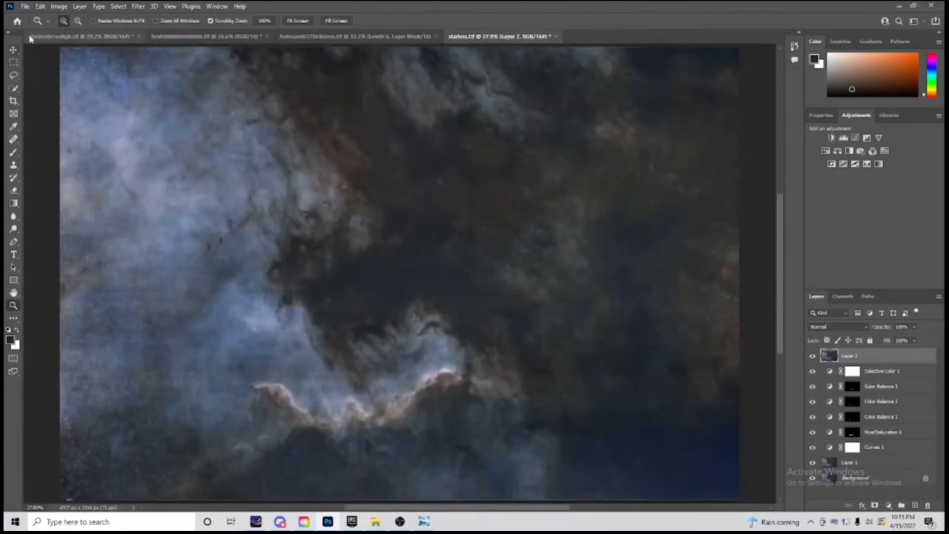
pyautogui.click(13, 75)
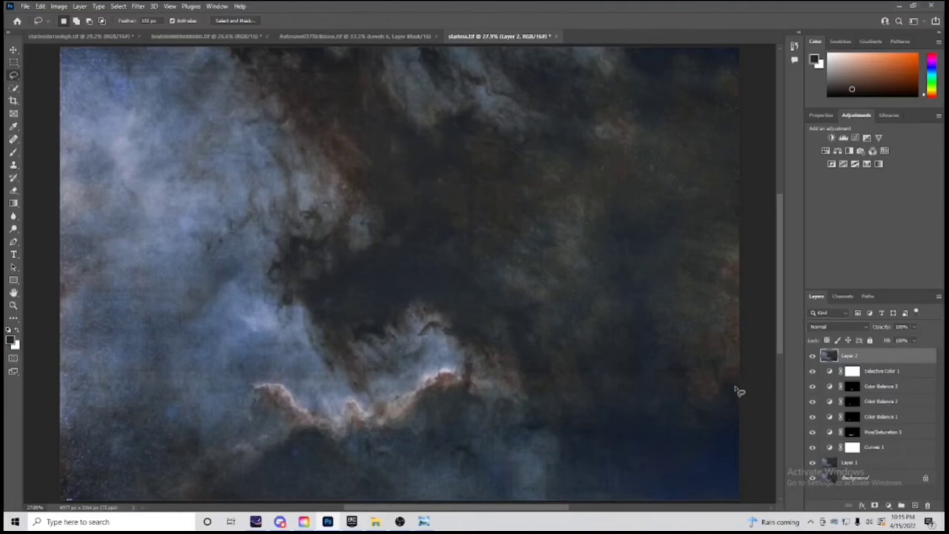
pyautogui.moveTo(733, 386)
pyautogui.mouseDown()
pyautogui.moveTo(717, 425)
pyautogui.moveTo(674, 407)
pyautogui.moveTo(653, 324)
pyautogui.moveTo(624, 330)
pyautogui.moveTo(589, 492)
pyautogui.moveTo(791, 388)
pyautogui.moveTo(741, 393)
pyautogui.mouseUp()
# Add a masked Curves layer and lower the Blue and Green curves slightly
pyautogui.click(858, 138)
pyautogui.click(868, 161)
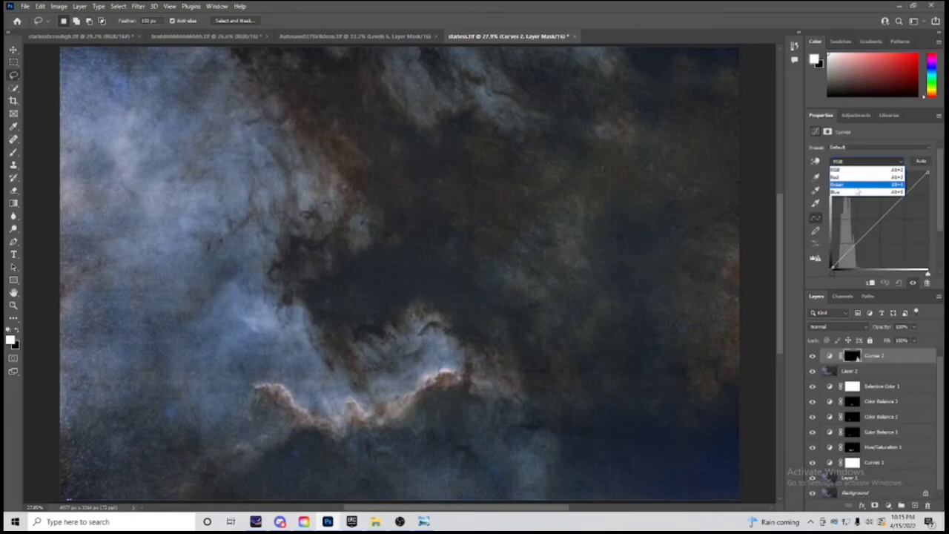
pyautogui.click(846, 191)
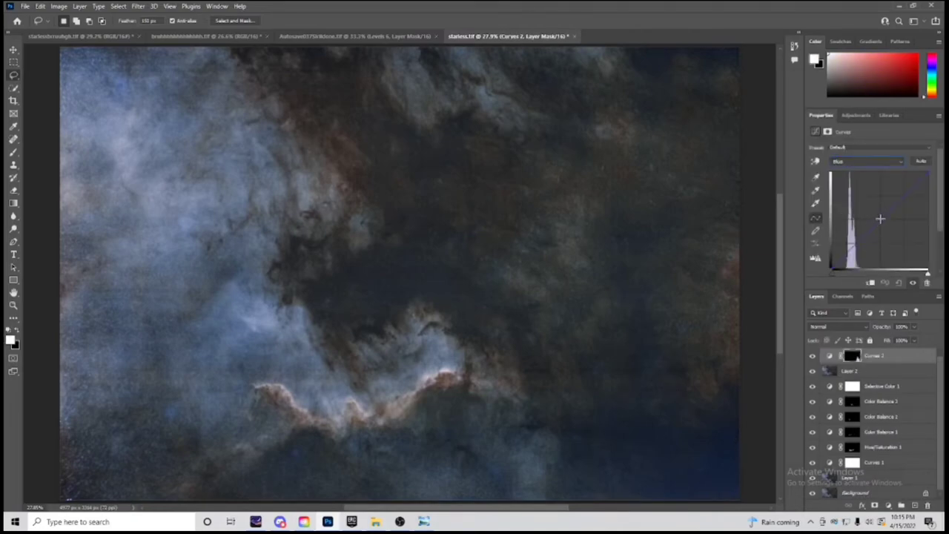
pyautogui.moveTo(876, 221); pyautogui.dragTo(876, 227)
pyautogui.click(857, 163)
pyautogui.click(853, 179)
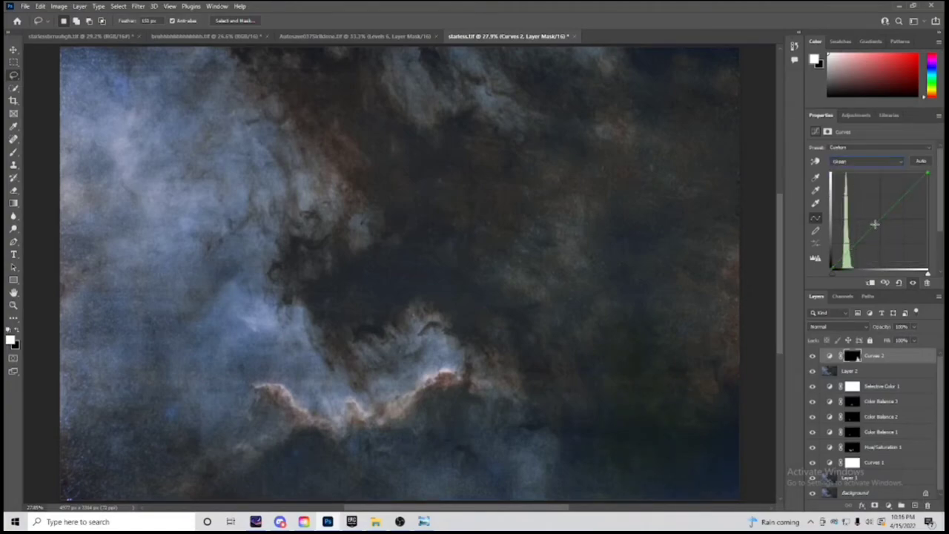
pyautogui.moveTo(875, 224); pyautogui.dragTo(875, 230)
# Outline the dark lower-right corner and lower its Blue curve
pyautogui.moveTo(737, 437)
pyautogui.mouseDown()
pyautogui.moveTo(713, 420)
pyautogui.moveTo(658, 485)
pyautogui.moveTo(689, 500)
pyautogui.moveTo(768, 479)
pyautogui.moveTo(742, 426)
pyautogui.mouseUp()
pyautogui.click(866, 161)
pyautogui.click(857, 191)
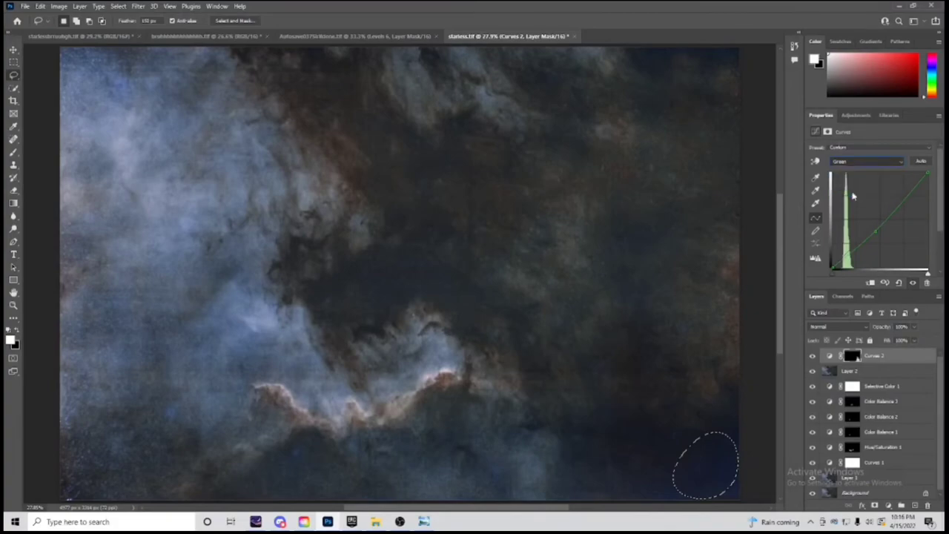
pyautogui.moveTo(877, 224)
pyautogui.mouseDown()
pyautogui.moveTo(878, 237)
pyautogui.moveTo(890, 213)
pyautogui.mouseUp()
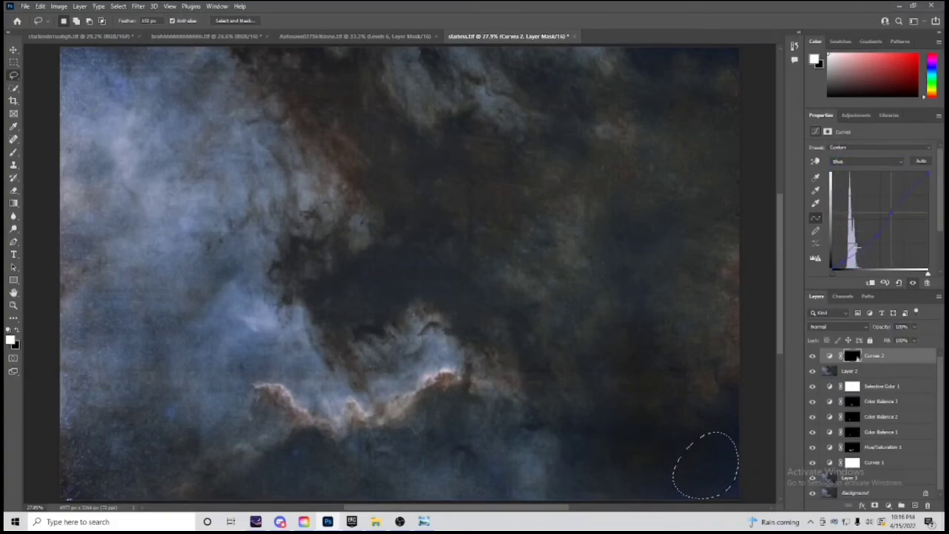
# Lasso the lower-right sky, add a selection-limited Curves layer and pull Blue down
pyautogui.moveTo(737, 409)
pyautogui.mouseDown()
pyautogui.moveTo(665, 511)
pyautogui.moveTo(719, 500)
pyautogui.moveTo(788, 455)
pyautogui.moveTo(738, 402)
pyautogui.moveTo(656, 477)
pyautogui.moveTo(671, 523)
pyautogui.moveTo(769, 490)
pyautogui.moveTo(781, 407)
pyautogui.mouseUp()
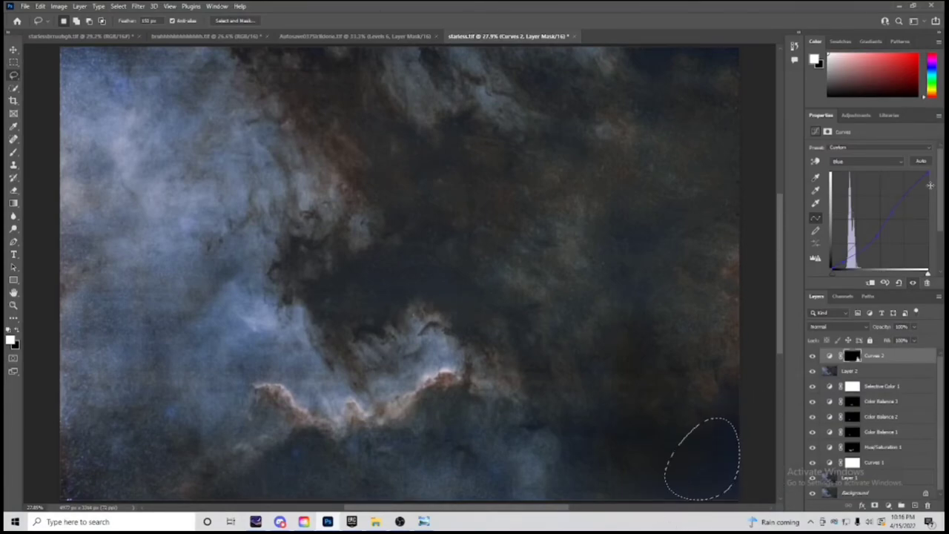
pyautogui.click(867, 161)
pyautogui.click(861, 120)
pyautogui.click(867, 161)
pyautogui.click(867, 195)
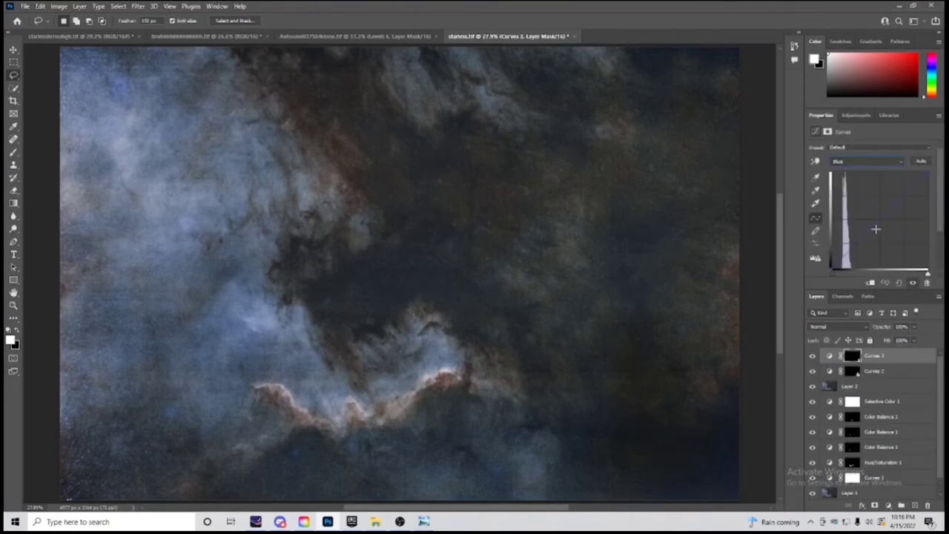
pyautogui.moveTo(875, 229); pyautogui.dragTo(881, 235)
pyautogui.click(870, 161)
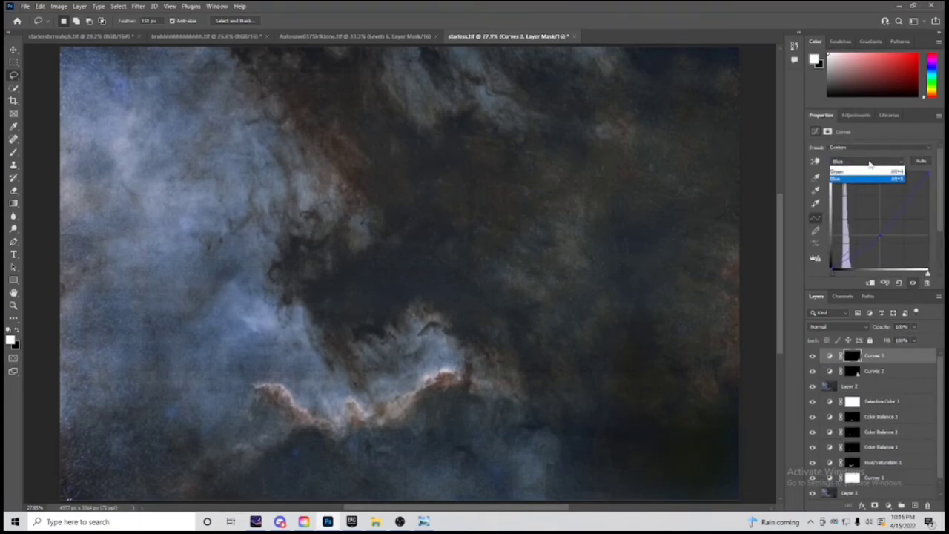
pyautogui.click(860, 171)
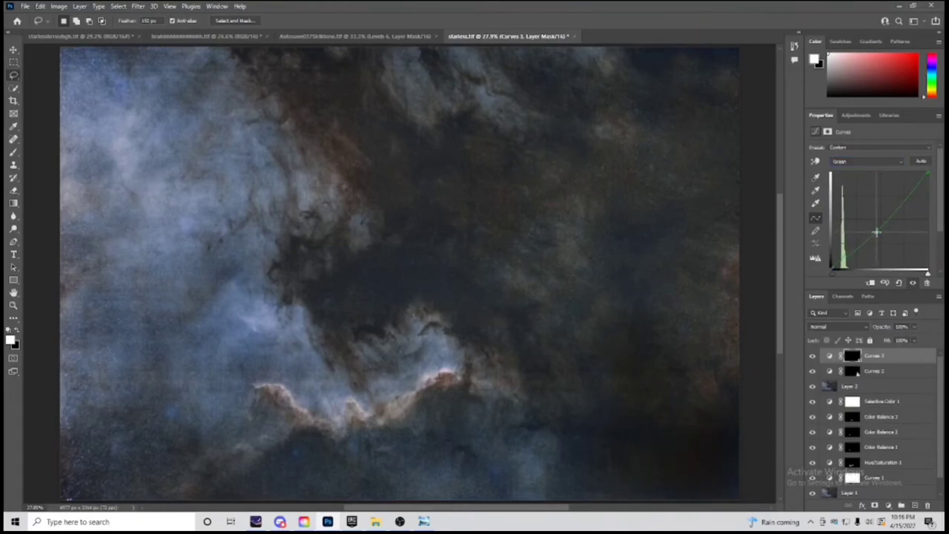
# Lasso a larger lower-right area and add a Curves layer set to the Blue channel
pyautogui.moveTo(625, 499)
pyautogui.mouseDown()
pyautogui.moveTo(780, 494)
pyautogui.moveTo(786, 376)
pyautogui.moveTo(665, 407)
pyautogui.moveTo(578, 452)
pyautogui.moveTo(580, 502)
pyautogui.moveTo(651, 525)
pyautogui.mouseUp()
pyautogui.click(857, 115)
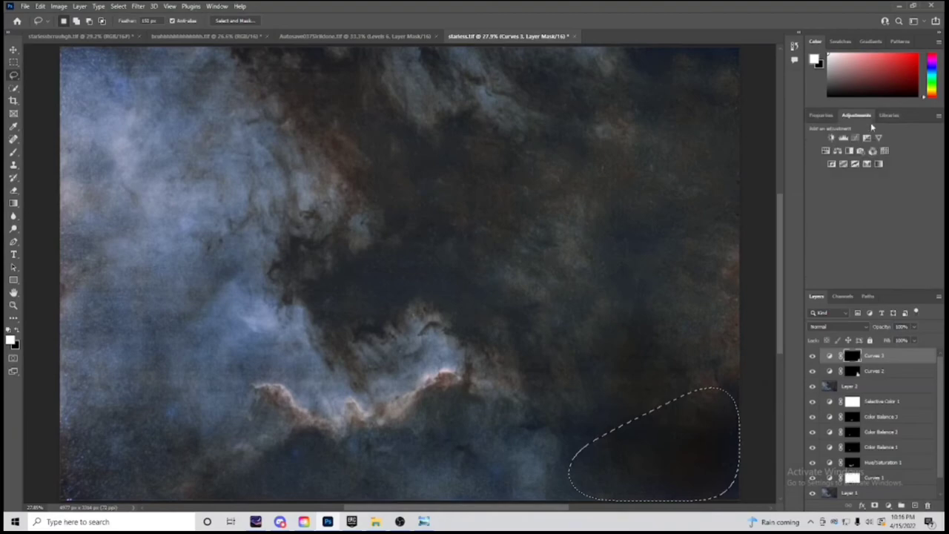
pyautogui.click(856, 138)
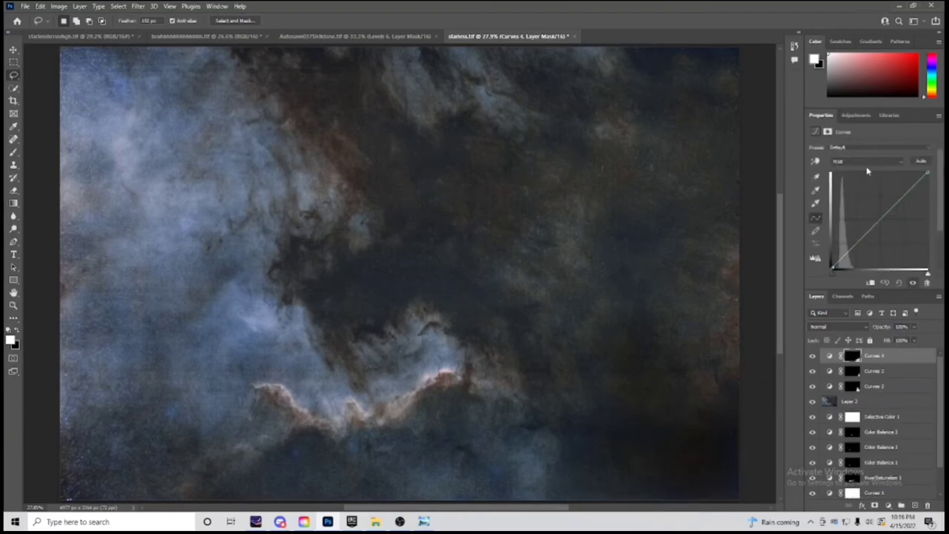
pyautogui.click(866, 162)
pyautogui.click(867, 191)
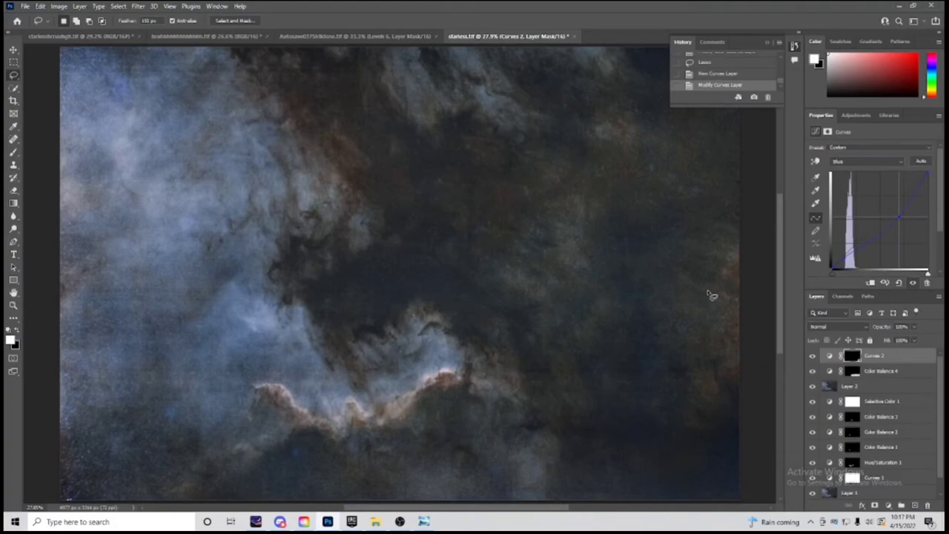
# Zoom to about 200% on the lower left and stamp all visible layers onto a new layer
pyautogui.click(13, 305)
pyautogui.moveTo(286, 468); pyautogui.dragTo(293, 448)
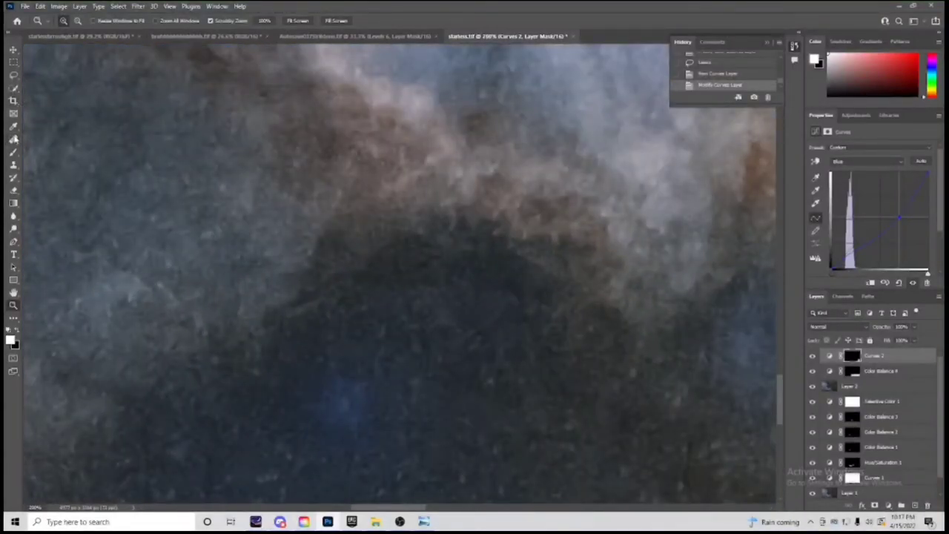
pyautogui.click(13, 139)
pyautogui.hotkey('ctrl', 'shift', 'alt', 'n')
pyautogui.hotkey('ctrl', 'shift', 'alt', 'e')
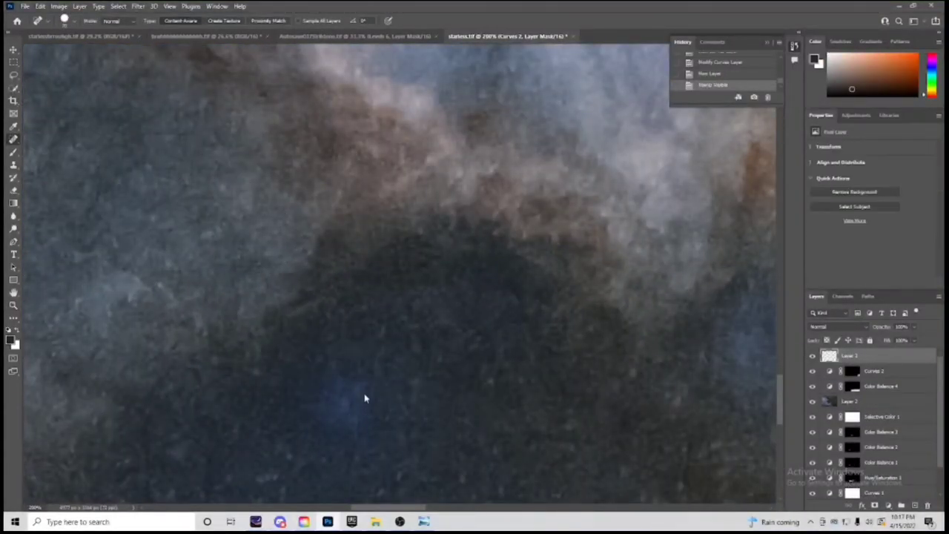
# Spot-heal the blue blotch in the dark cloud and the lower-left cloud spots, then fit on screen
pyautogui.moveTo(350, 403)
pyautogui.mouseDown()
pyautogui.moveTo(385, 410)
pyautogui.moveTo(339, 413)
pyautogui.mouseUp()
pyautogui.click(339, 413)
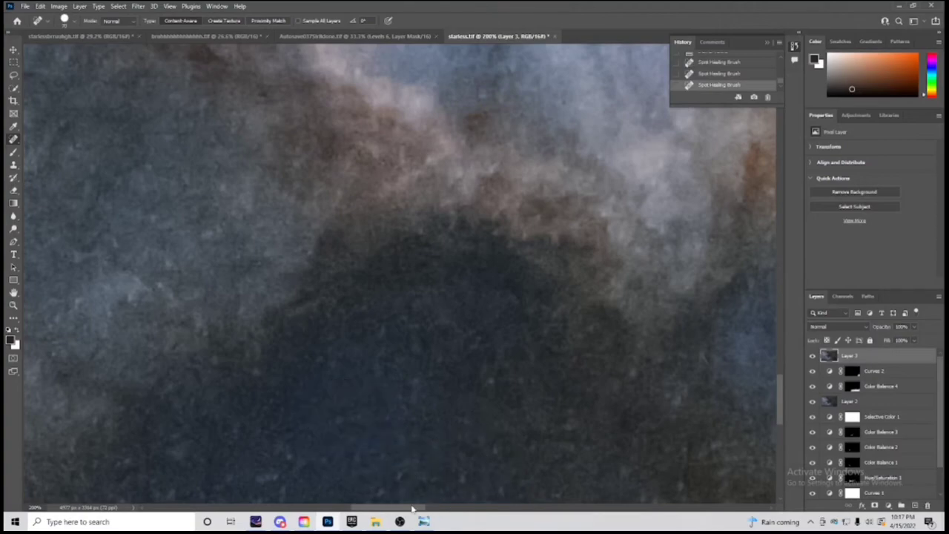
pyautogui.moveTo(414, 510); pyautogui.dragTo(376, 512)
pyautogui.press('z')
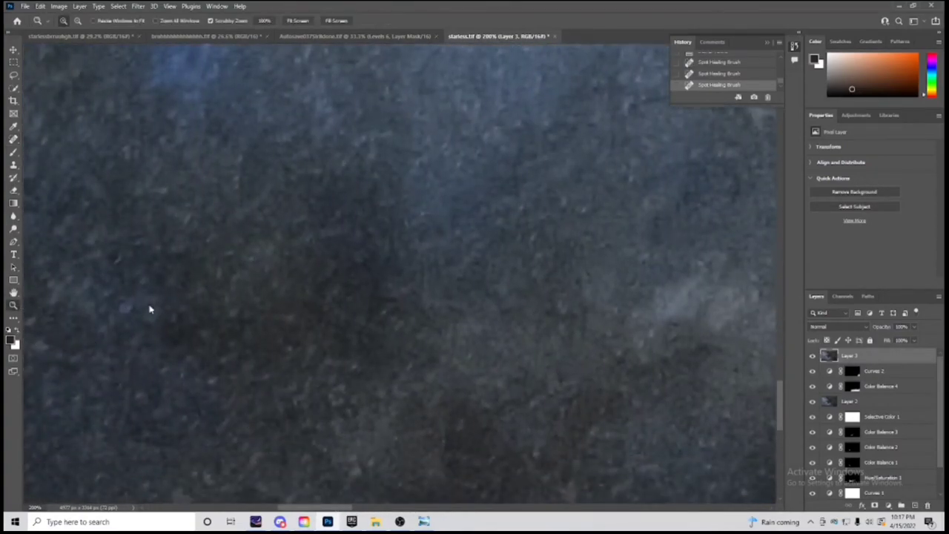
pyautogui.hotkey('ctrl', '0')
pyautogui.hotkey('ctrl', '1')
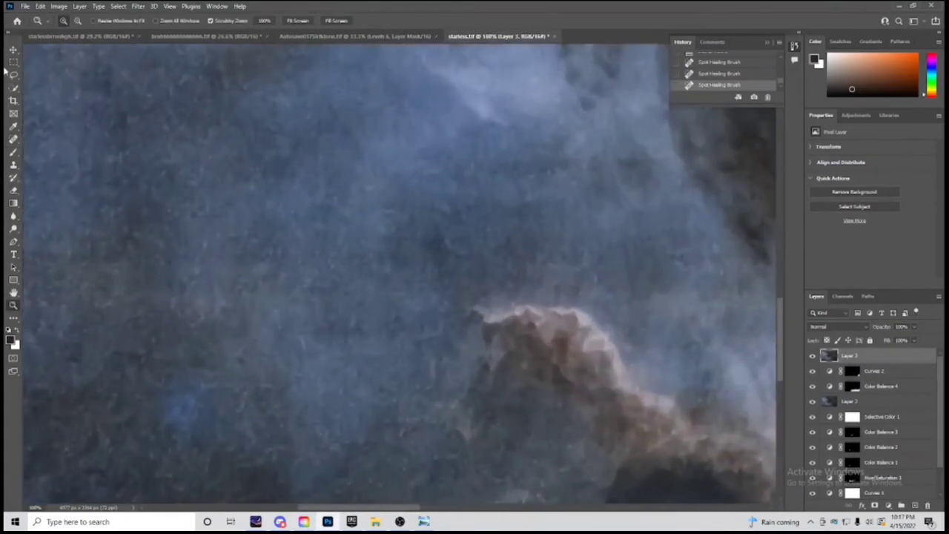
pyautogui.press('j')
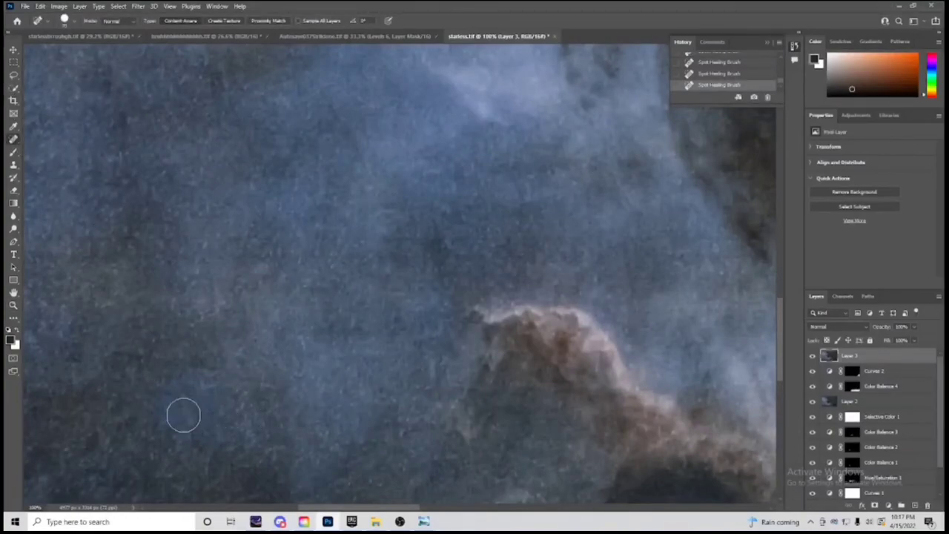
pyautogui.moveTo(173, 399); pyautogui.dragTo(189, 412)
pyautogui.press('h')
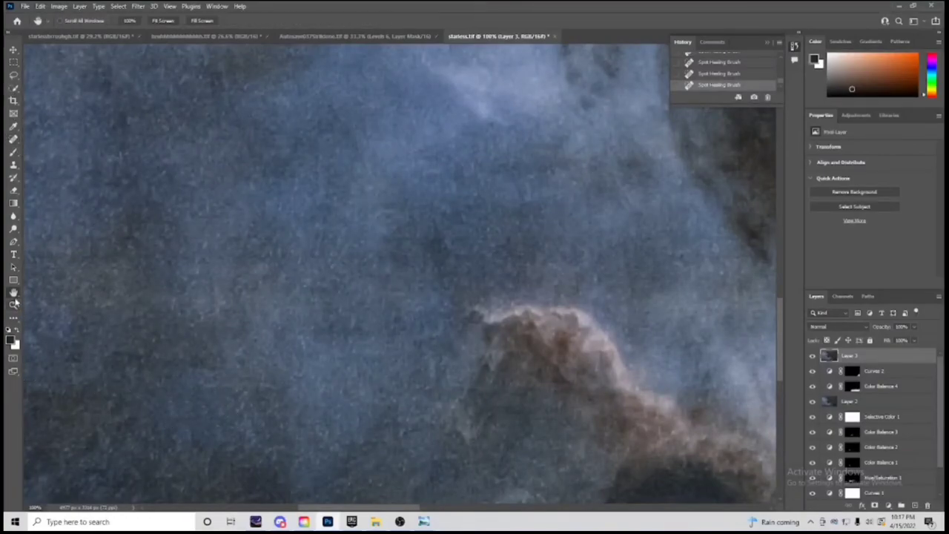
pyautogui.rightClick(205, 305)
pyautogui.click(233, 310)
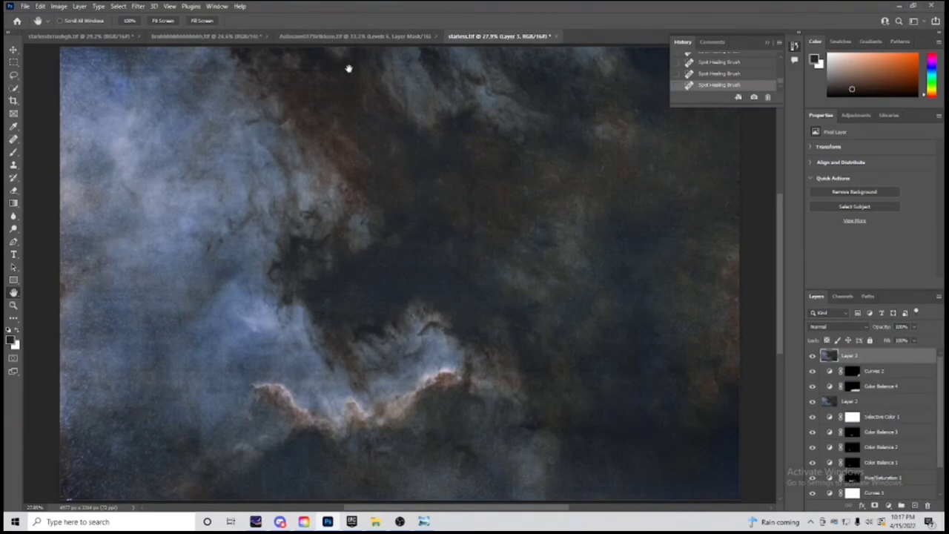
# Copy the whole star field and paste it into the starless nebula as a new layer
pyautogui.click(351, 38)
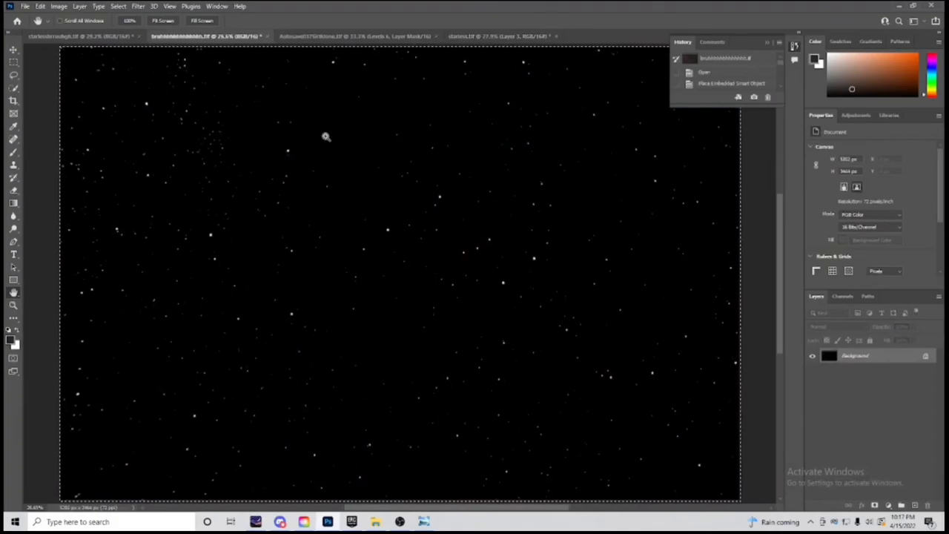
pyautogui.hotkey('ctrl', 'a')
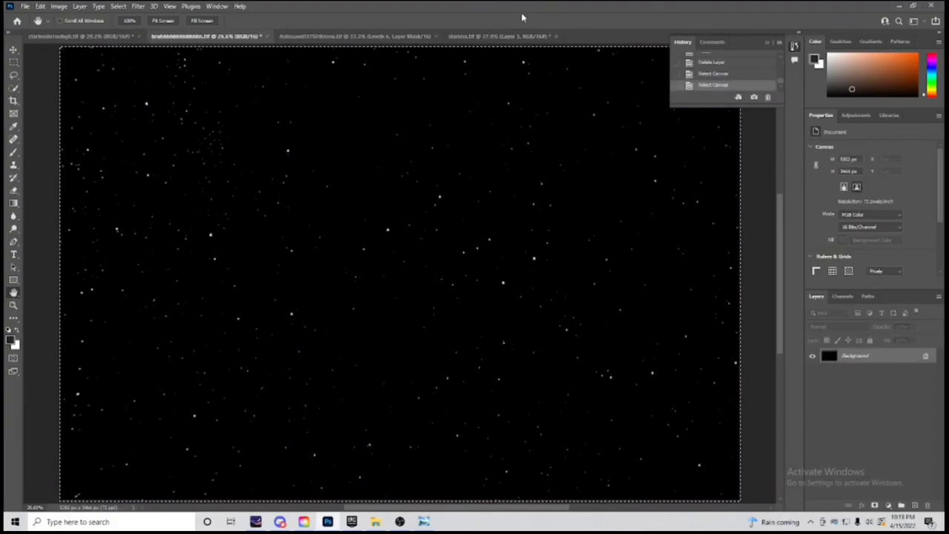
pyautogui.click(503, 37)
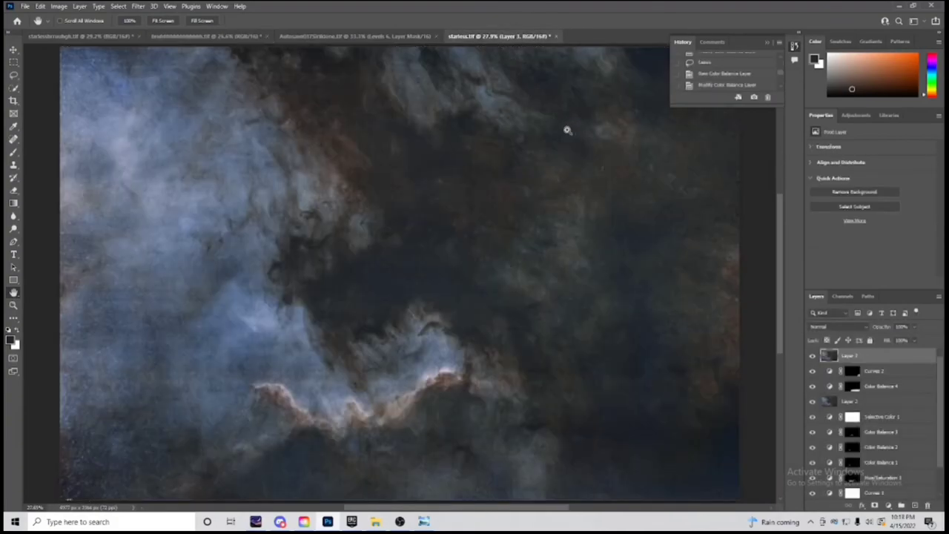
pyautogui.hotkey('ctrl', 'v')
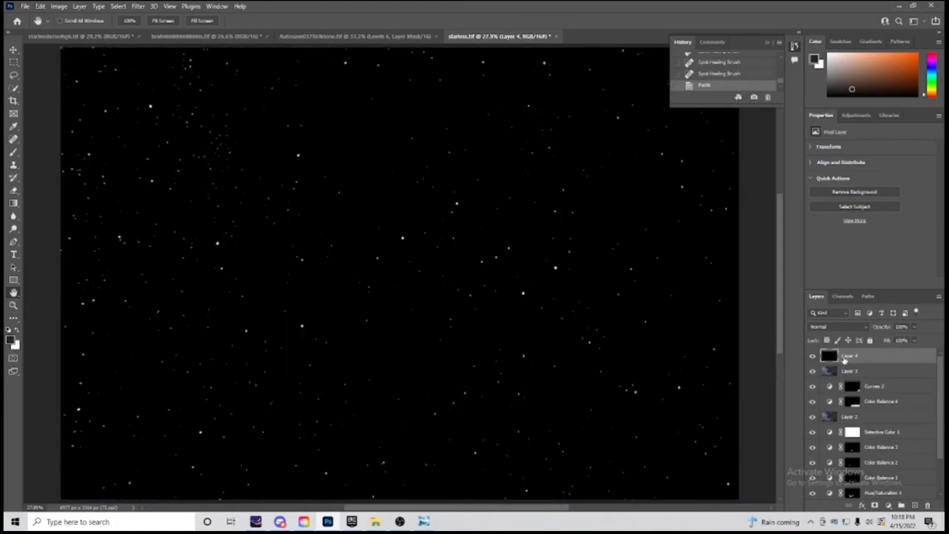
# Set the star layer's blend mode to Linear Dodge (Add)
pyautogui.click(869, 328)
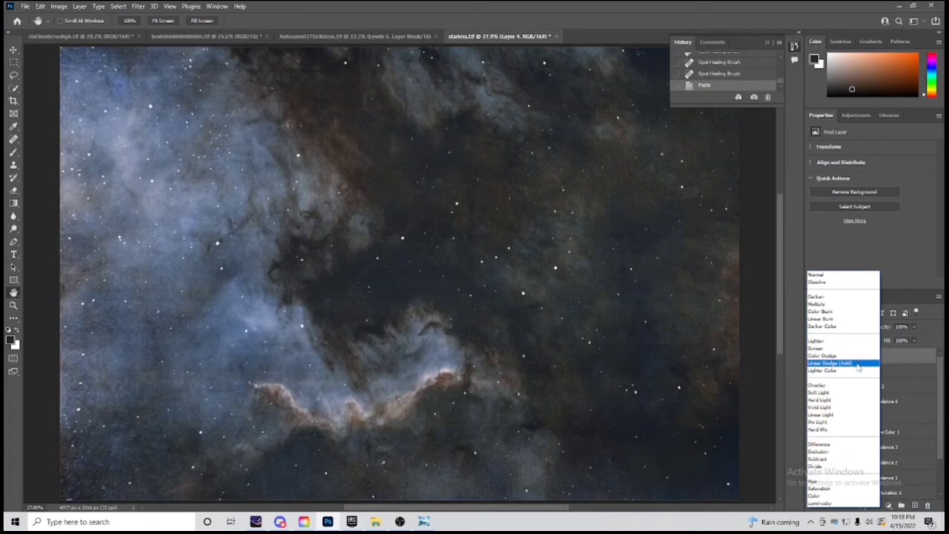
pyautogui.click(858, 363)
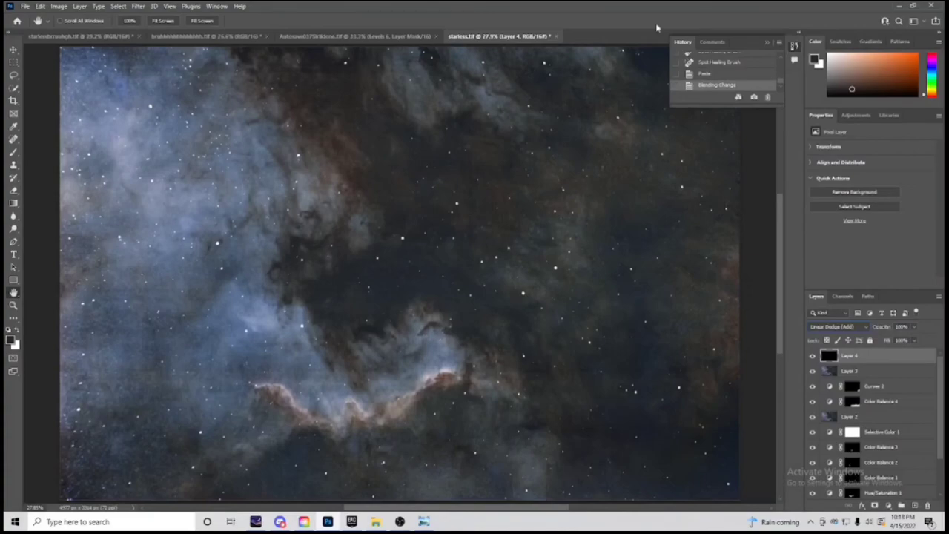
pyautogui.click(856, 116)
# Add Hue/Saturation with Hue +3 and Selective Color on Yellows with Cyan +8, Magenta -2
pyautogui.click(837, 150)
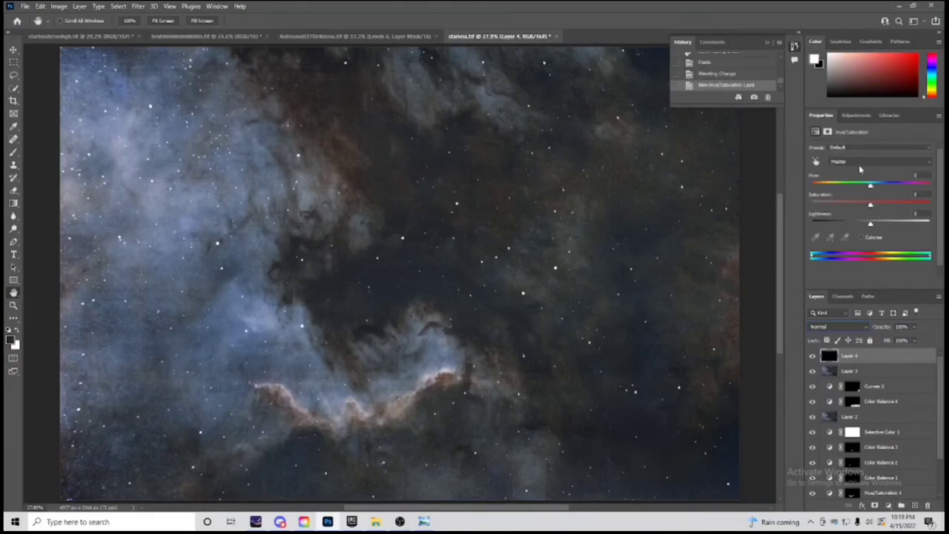
pyautogui.moveTo(869, 186)
pyautogui.mouseDown()
pyautogui.moveTo(878, 186)
pyautogui.moveTo(859, 187)
pyautogui.moveTo(871, 186)
pyautogui.mouseUp()
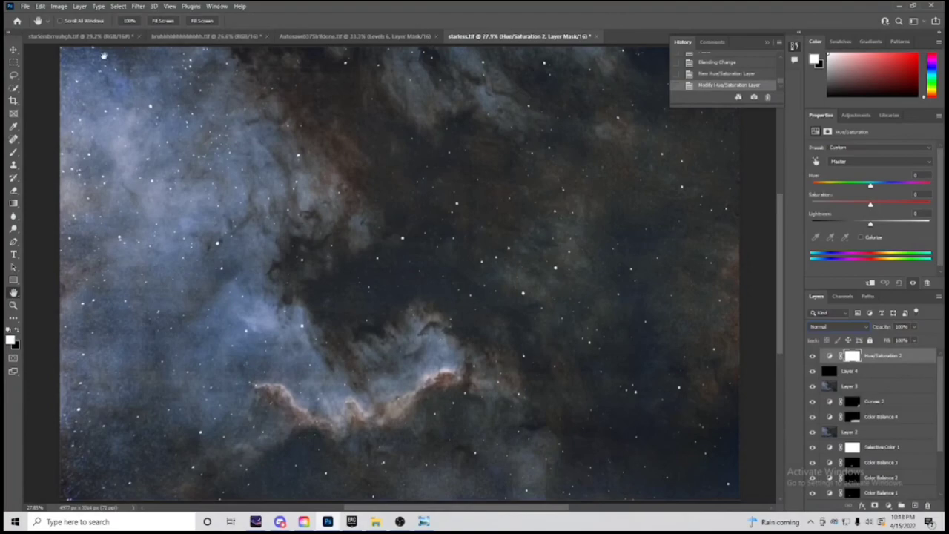
pyautogui.click(860, 123)
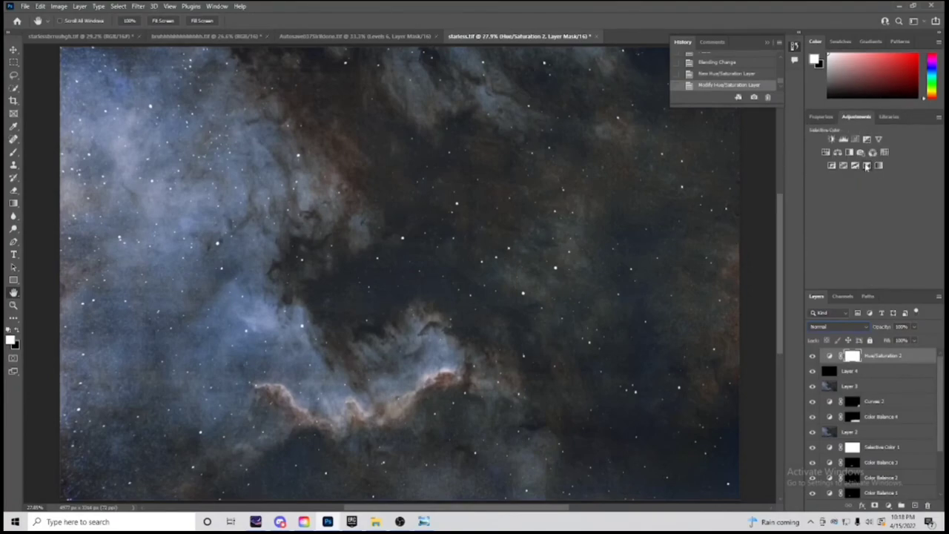
pyautogui.click(869, 172)
pyautogui.click(872, 161)
pyautogui.click(871, 175)
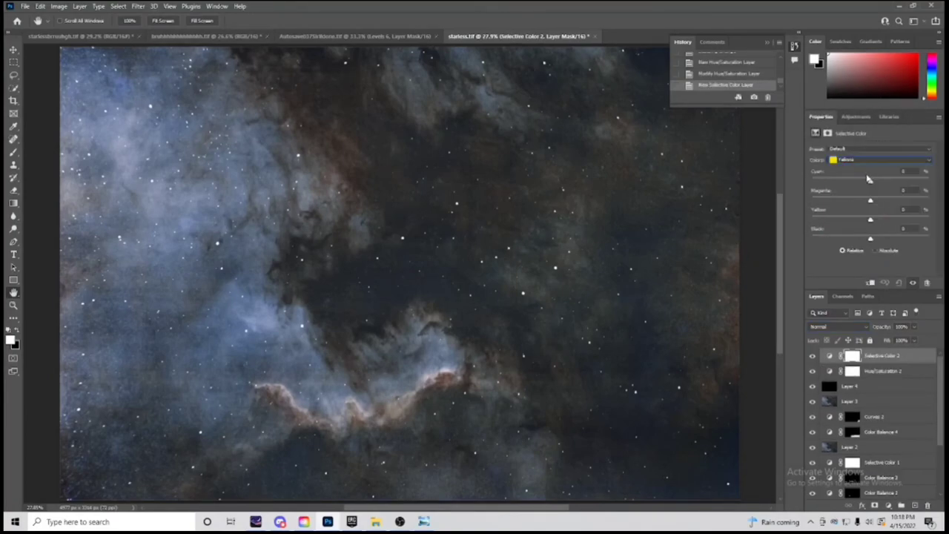
pyautogui.moveTo(870, 181); pyautogui.dragTo(818, 181)
pyautogui.moveTo(870, 201)
pyautogui.mouseDown()
pyautogui.moveTo(813, 202)
pyautogui.moveTo(928, 203)
pyautogui.moveTo(938, 213)
pyautogui.moveTo(871, 211)
pyautogui.mouseUp()
pyautogui.moveTo(822, 183); pyautogui.dragTo(872, 190)
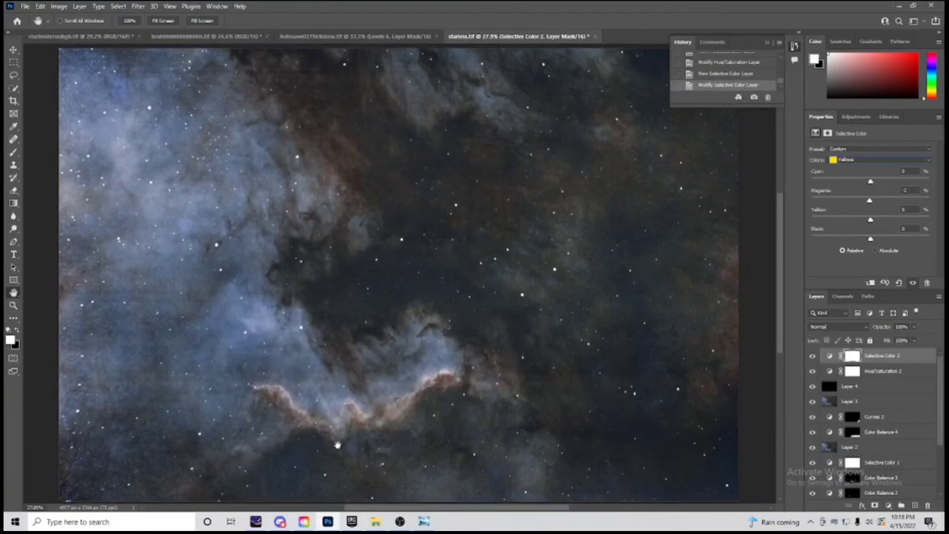
pyautogui.moveTo(551, 343); pyautogui.dragTo(438, 356)
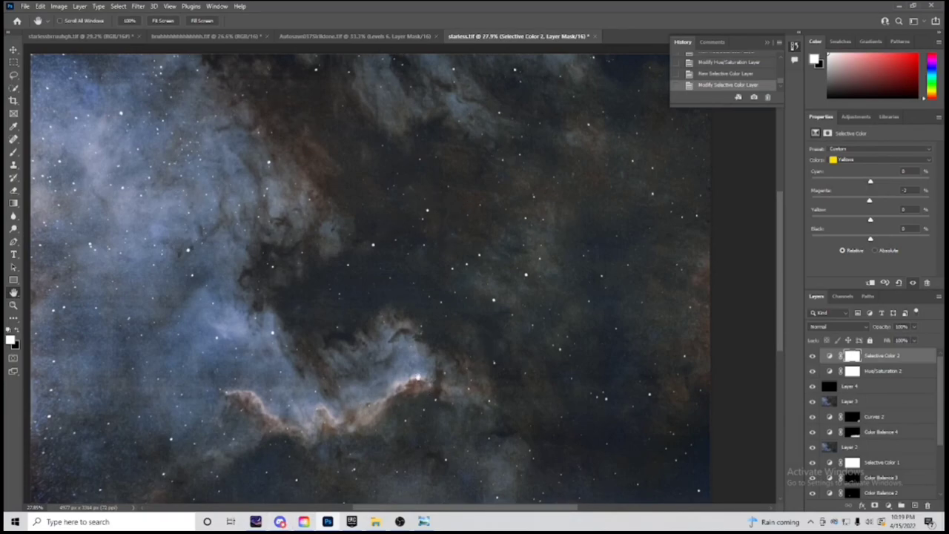
pyautogui.scroll(-2, 406, 376)
pyautogui.scroll(1, 653, 375)
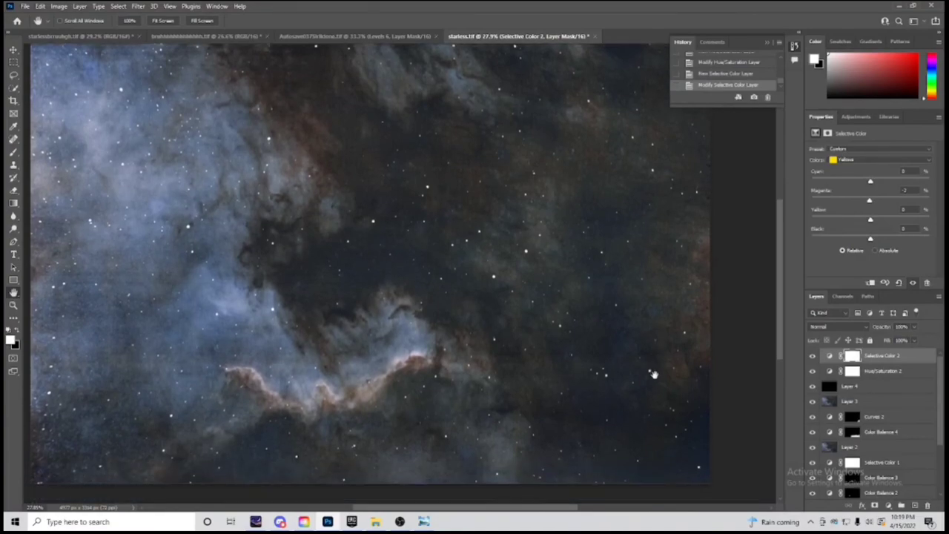
pyautogui.scroll(2, 652, 375)
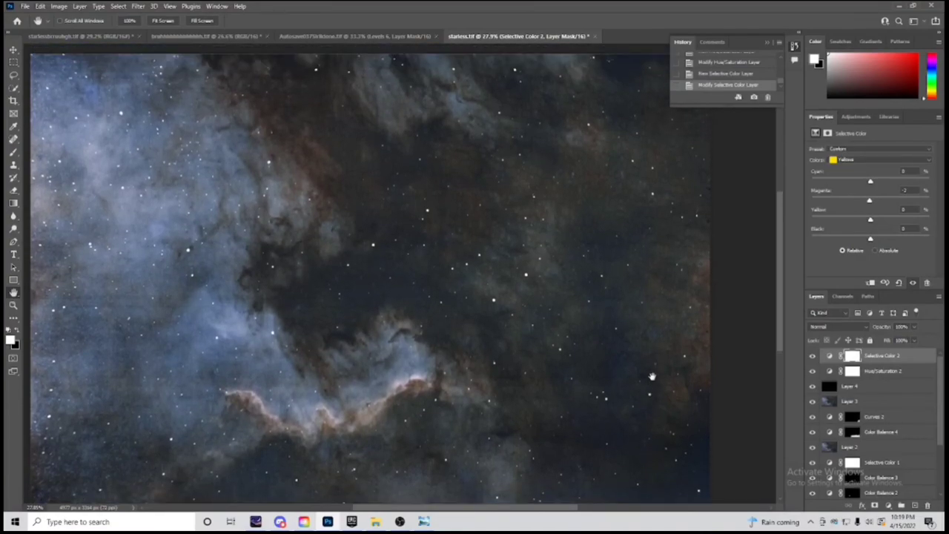